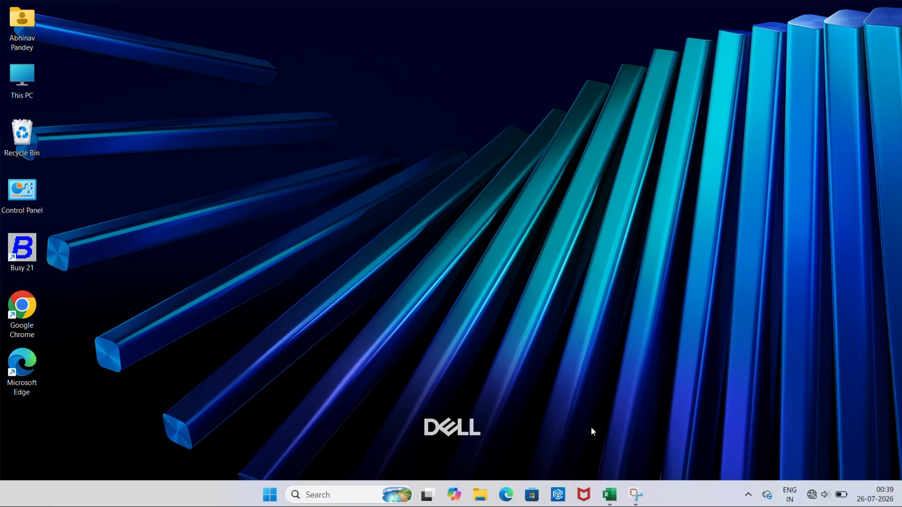
Restore the SKILLFORGE TOPICS Excel workbook from the taskbar
left_click(611, 493)
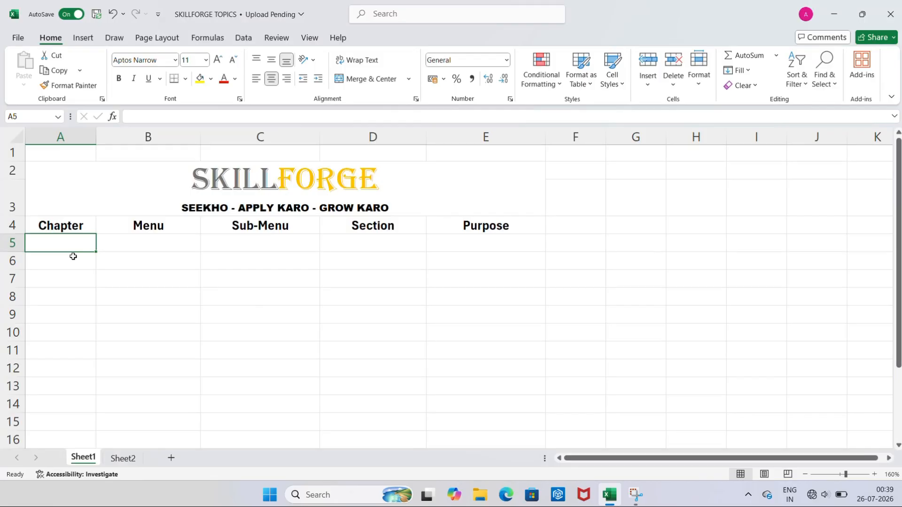
Enter chapter 1 with menu Company in row 5
type("1")
key("Tab")
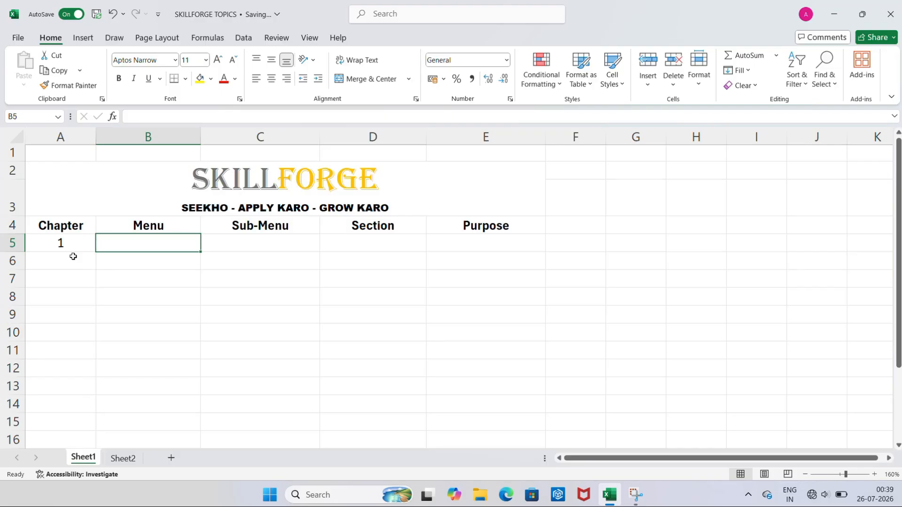
type("Copa")
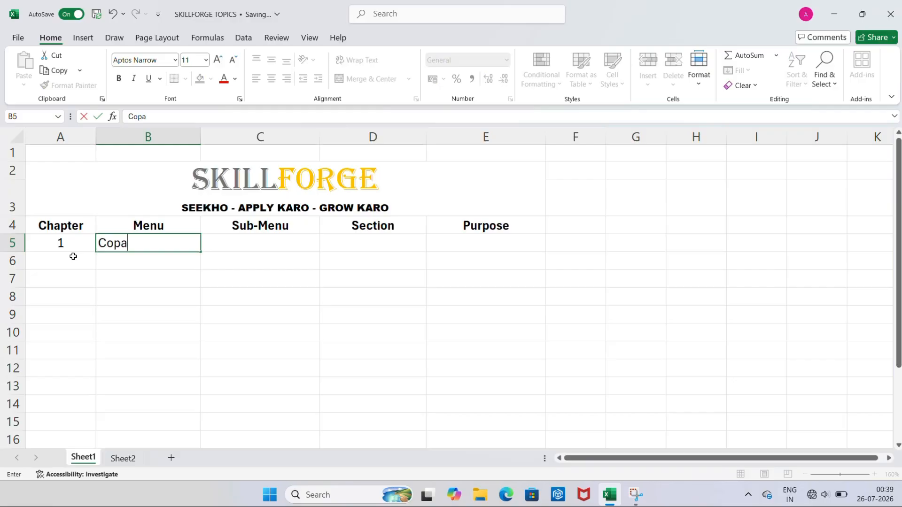
key("BackSpace")
key("BackSpace")
type("mpany")
key("Tab")
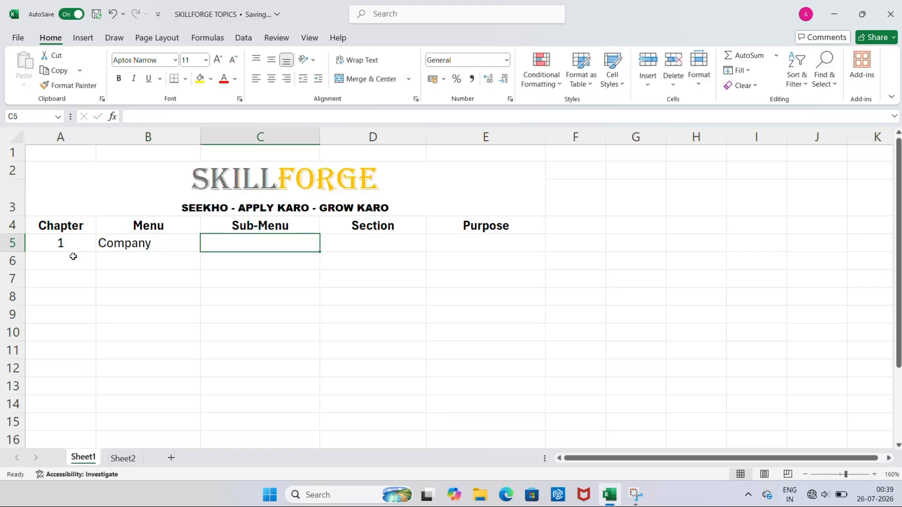
Enter Open Company as the first sub-menu in C5
type("Open ")
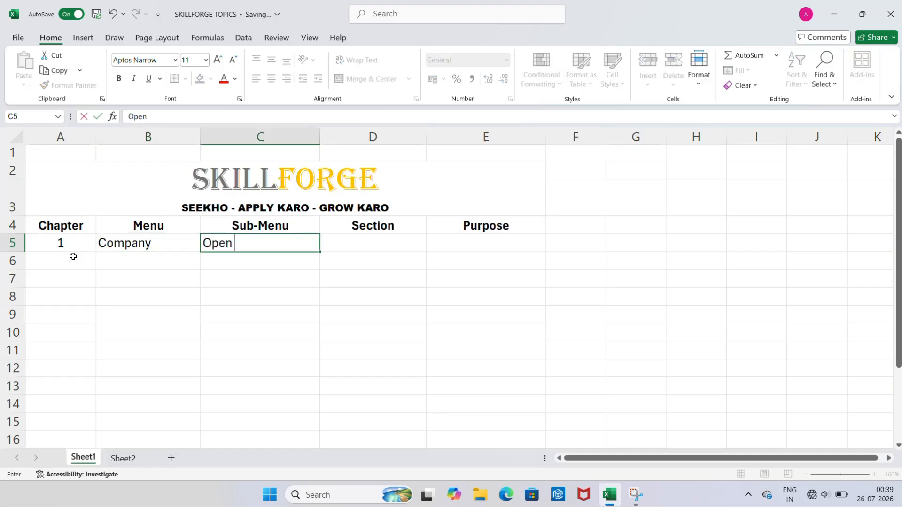
type("Company")
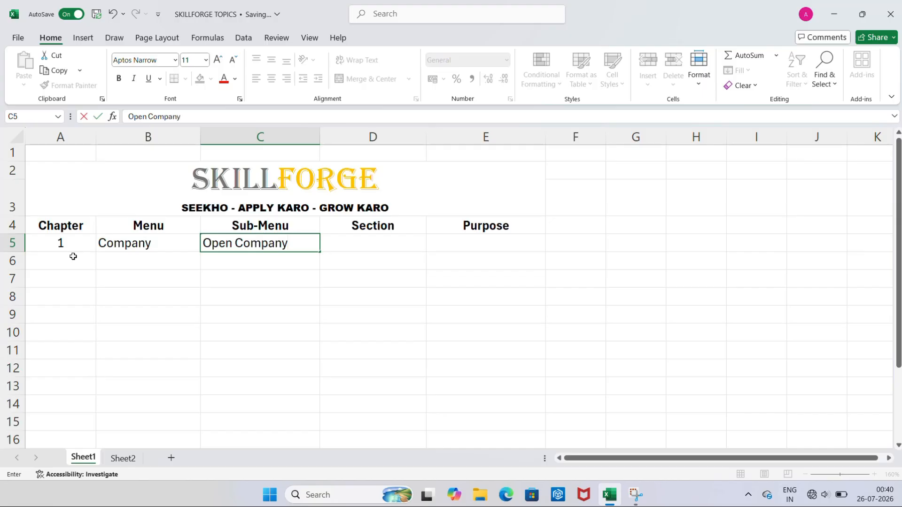
key("Return")
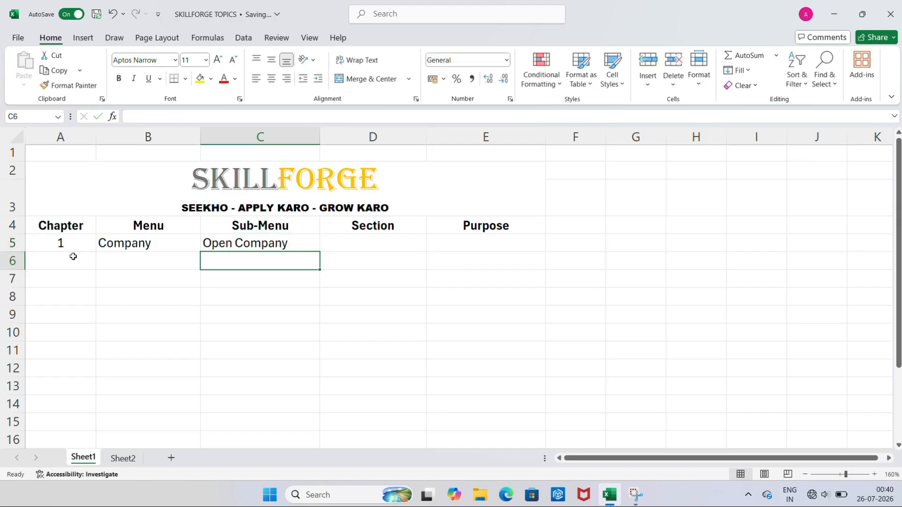
Add Create Company in C6 and start typing Back up Data below it
type("Create ")
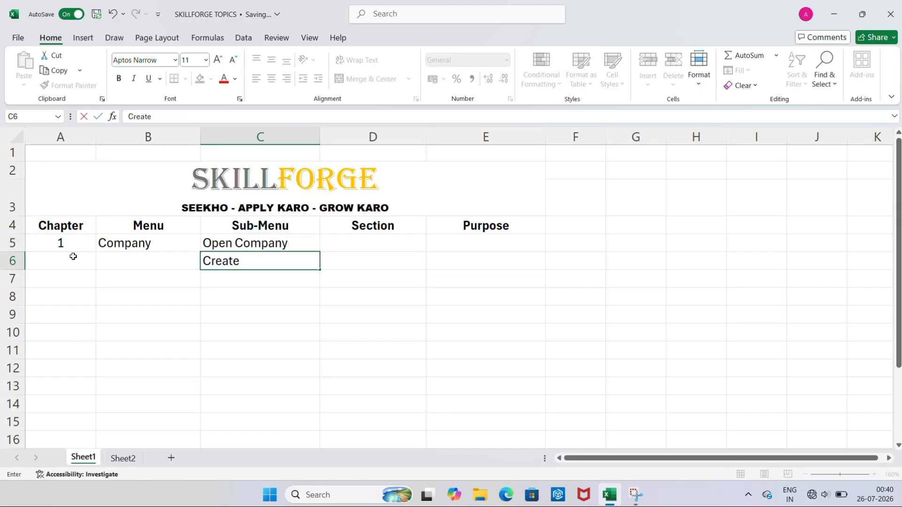
type("Compn")
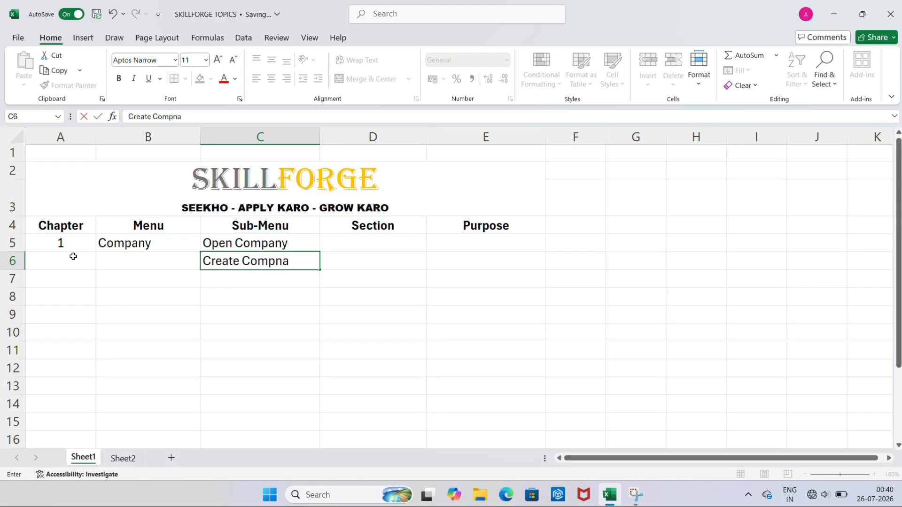
key("BackSpace")
type("any")
key("ctrl+Return")
key("Return")
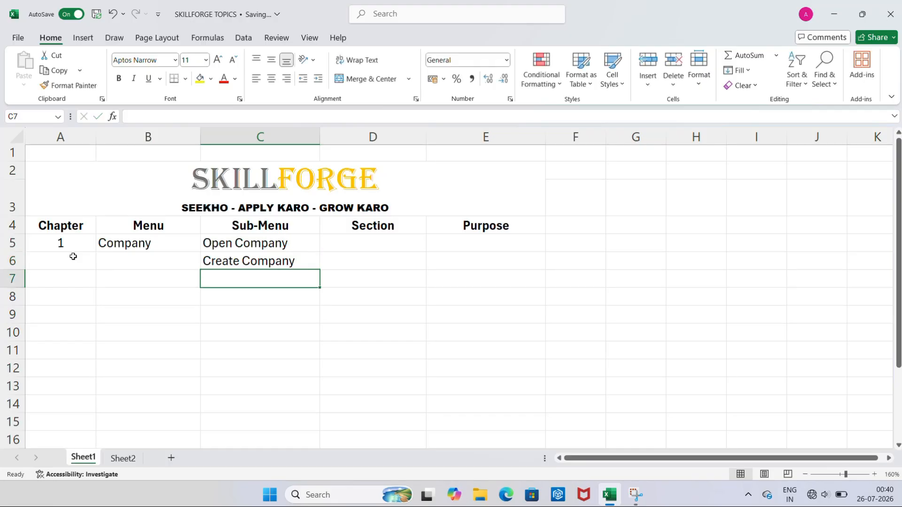
type("Ba")
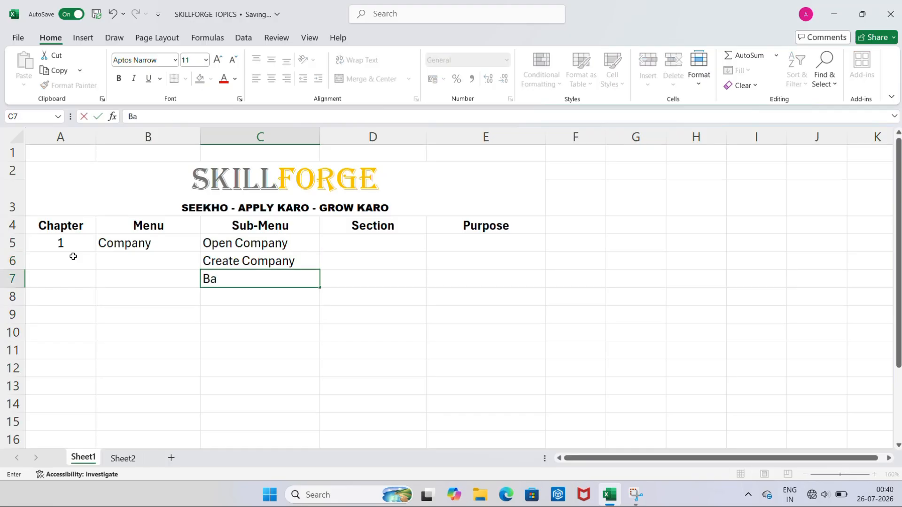
type("ck up Da")
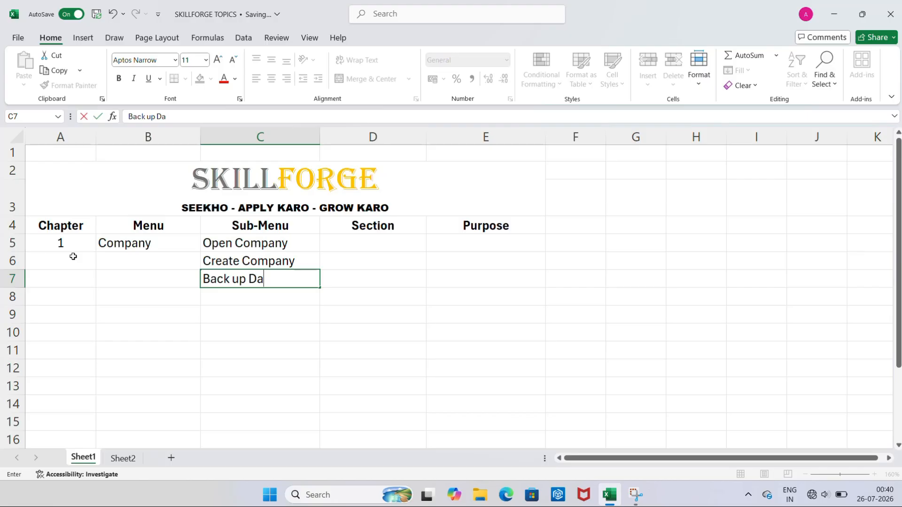
type("ta")
Confirm Back up Data in C7 and enter Restore Data in C8
key("Return")
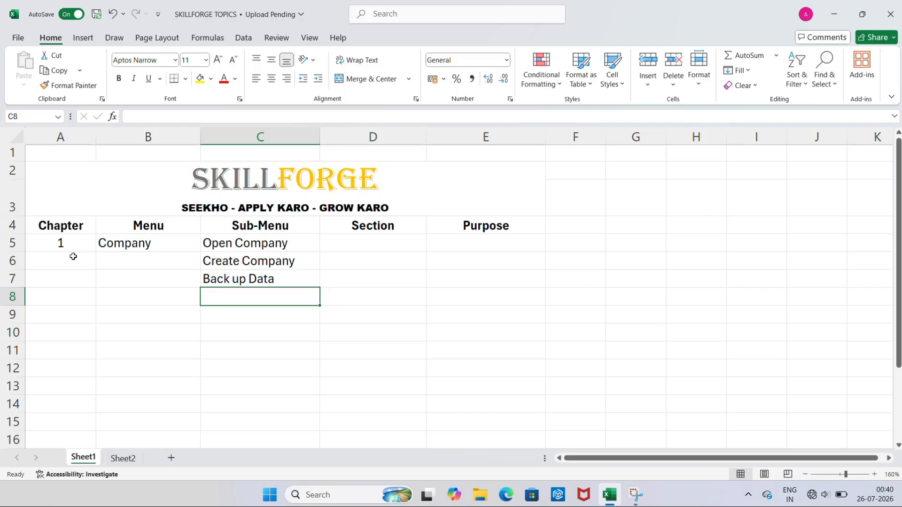
type("Re")
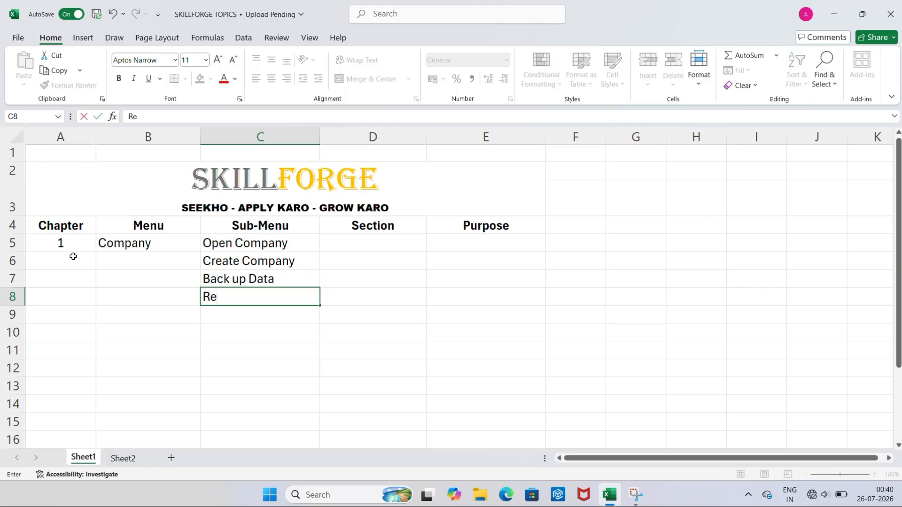
type("store Date")
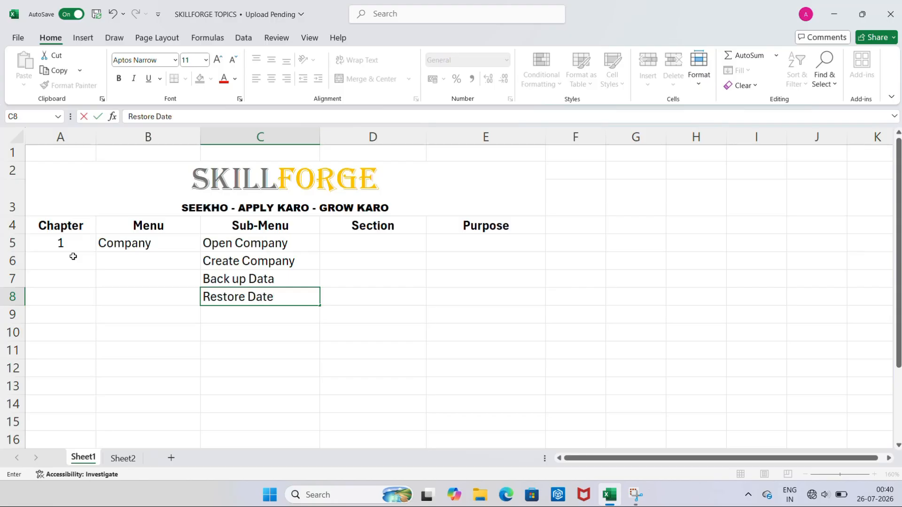
key("BackSpace")
type("a")
key("Right")
key("Up")
key("Up")
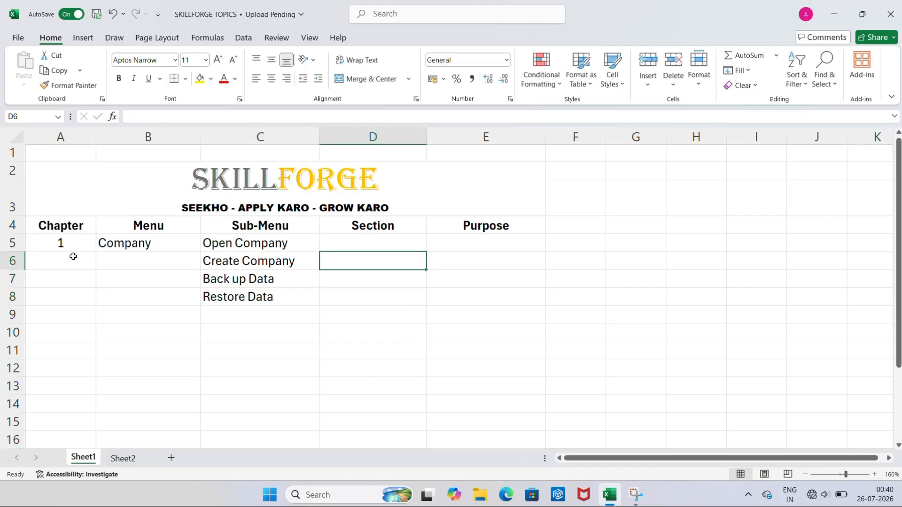
key("Up")
Enter purposes 'To open the existing' in E5 and 'To create a new company' in E6
key("Right")
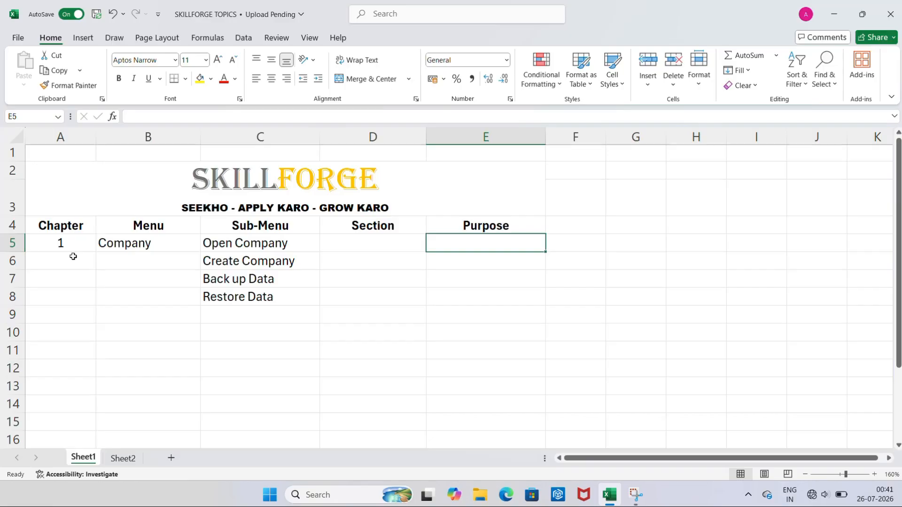
type("To")
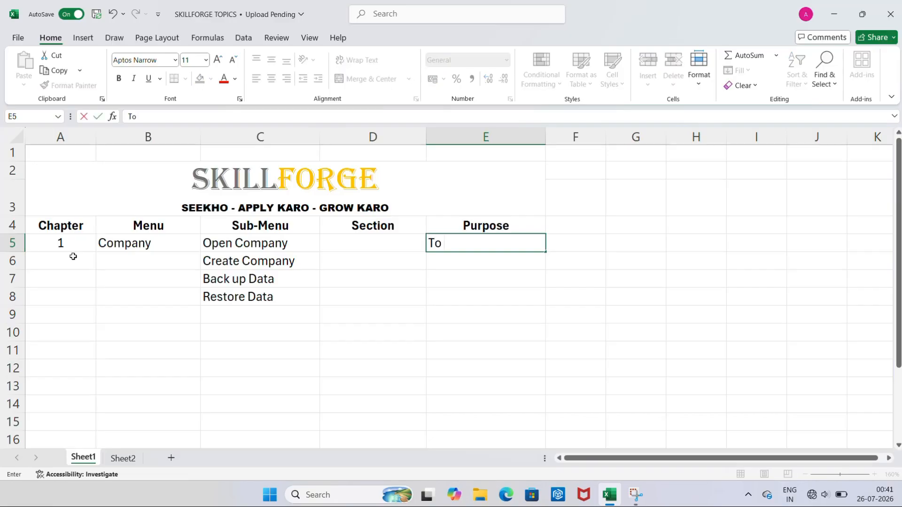
type(" open the e")
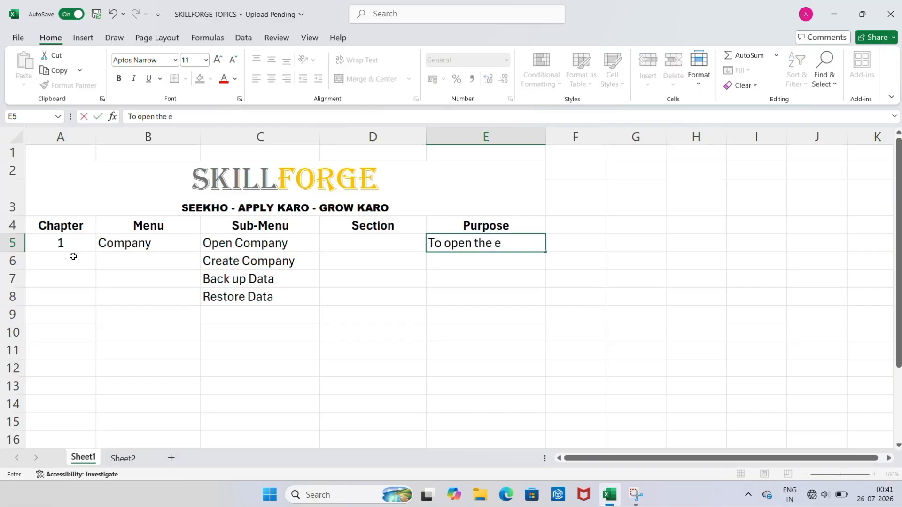
type("xisting")
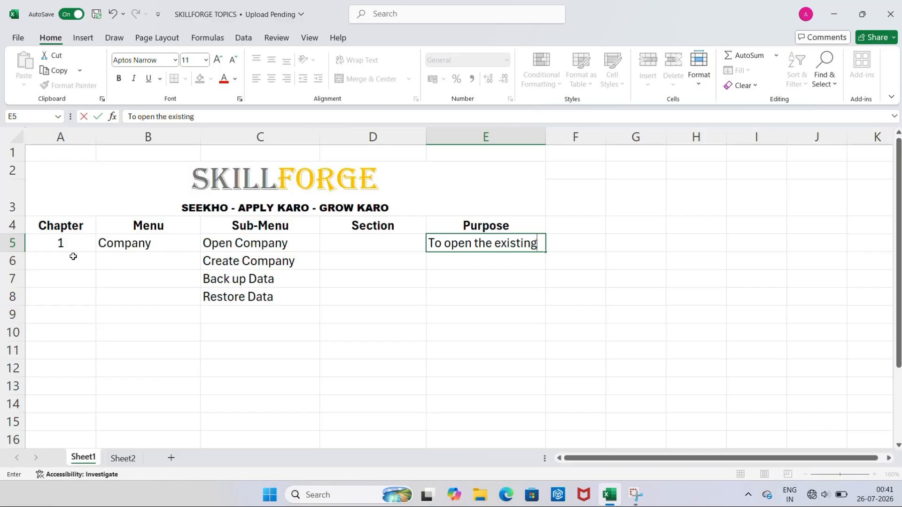
left_click(203, 259)
key("F2")
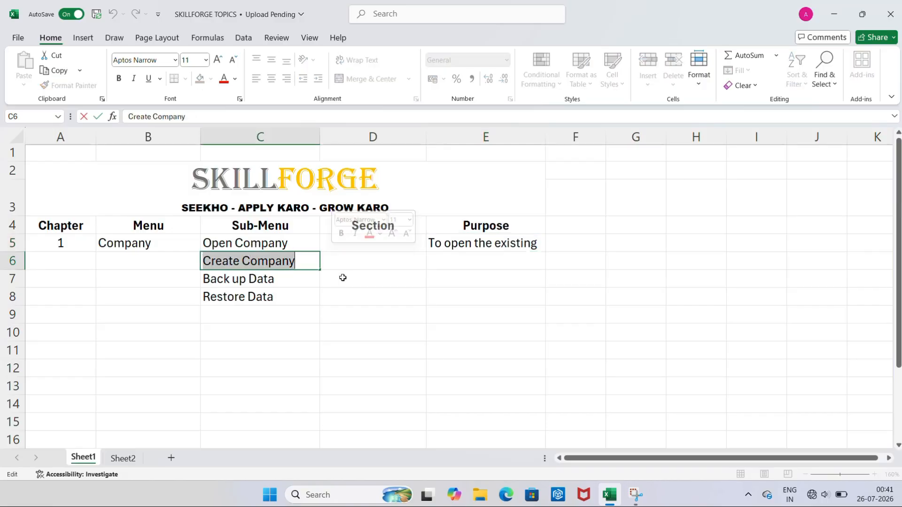
left_click(466, 264)
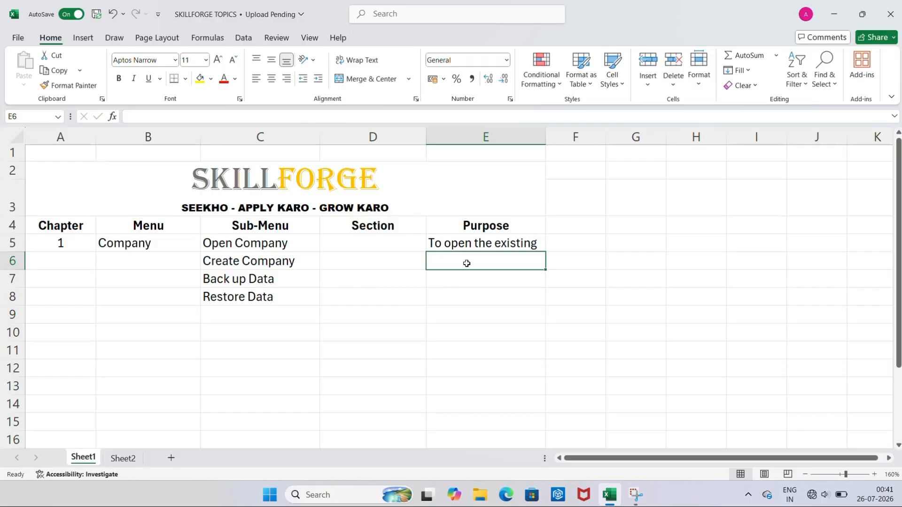
type("To create ")
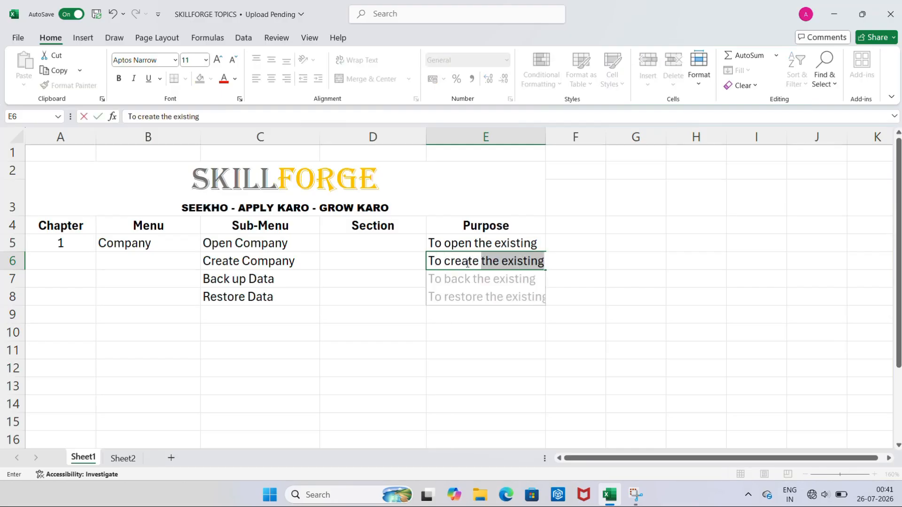
type("a new company")
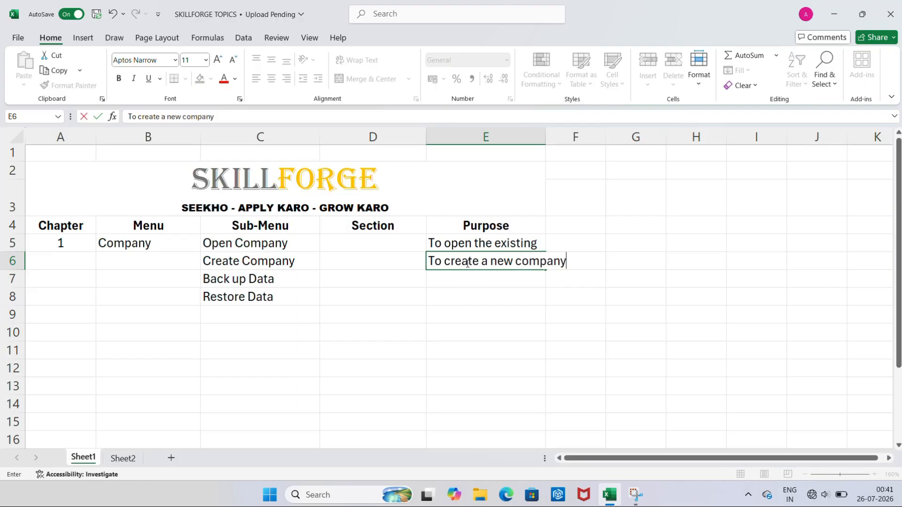
key("Return")
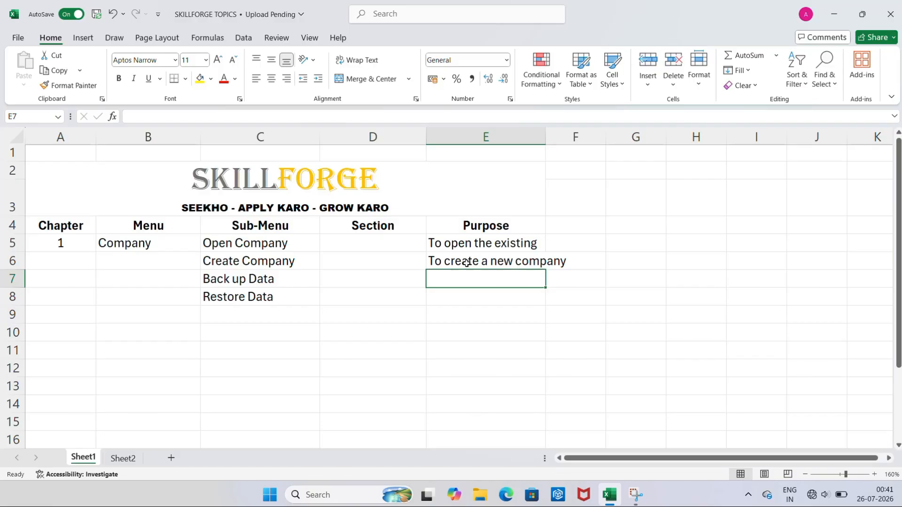
Enter 'To save and secure your data' as the Back up Data purpose
type("to")
key("BackSpace")
key("BackSpace")
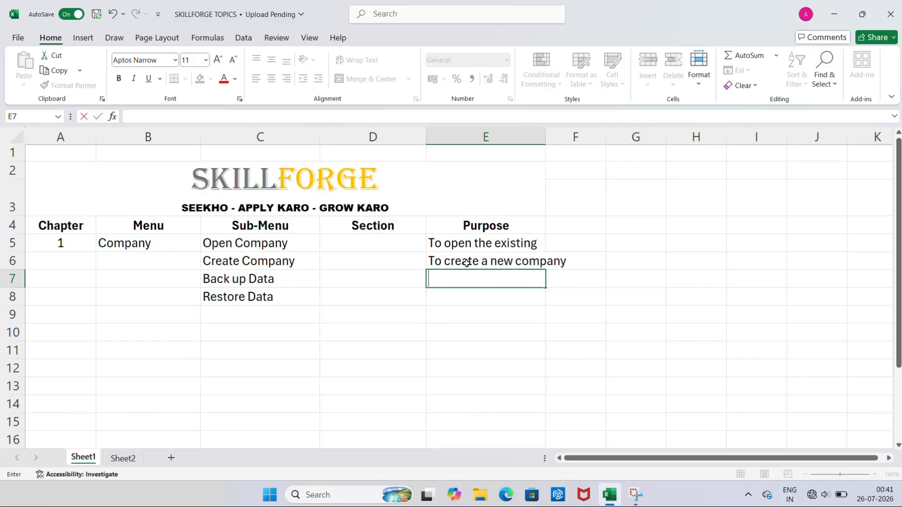
type("To save a")
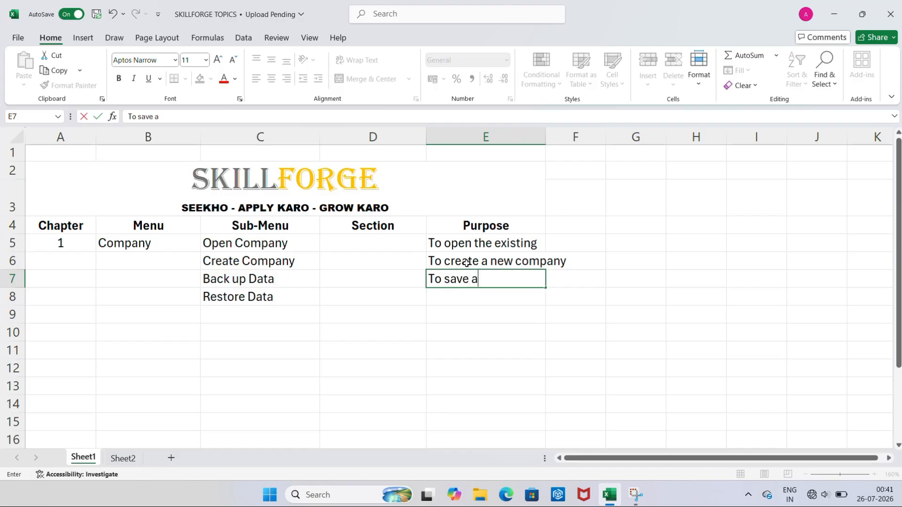
type("nd secure you")
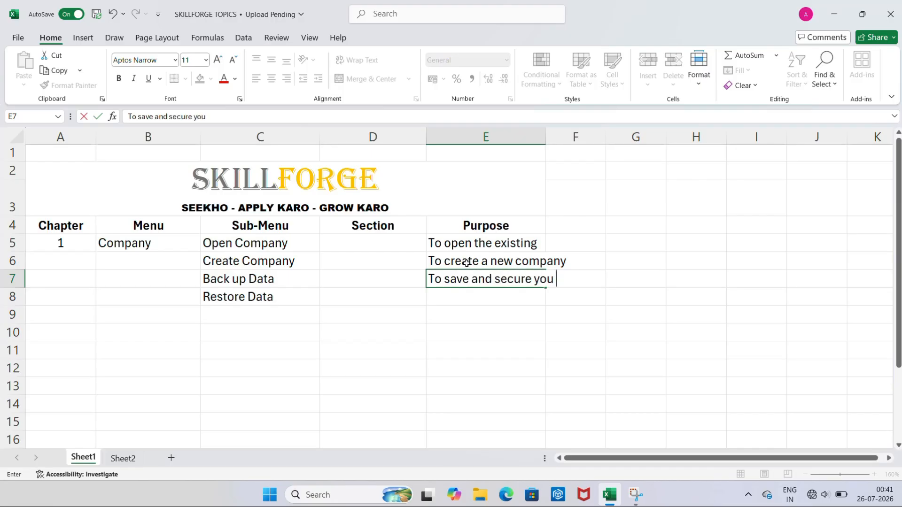
type("r data")
key("Return")
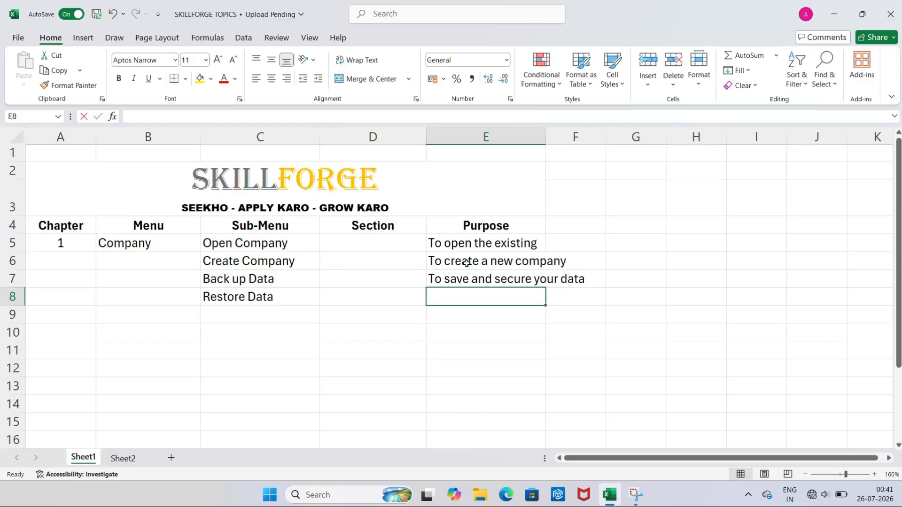
Enter 'To use your backup data' as the Restore Data purpose
type("TO")
key("BackSpace")
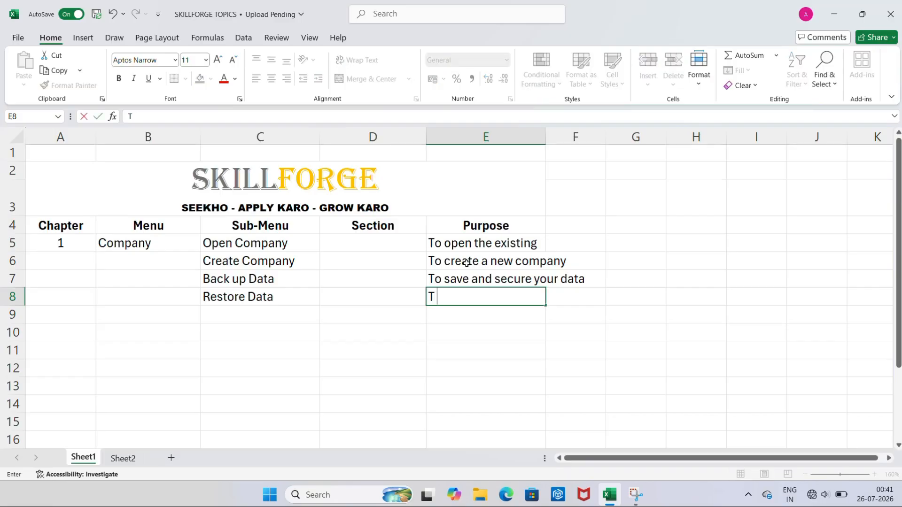
type("o use your bac")
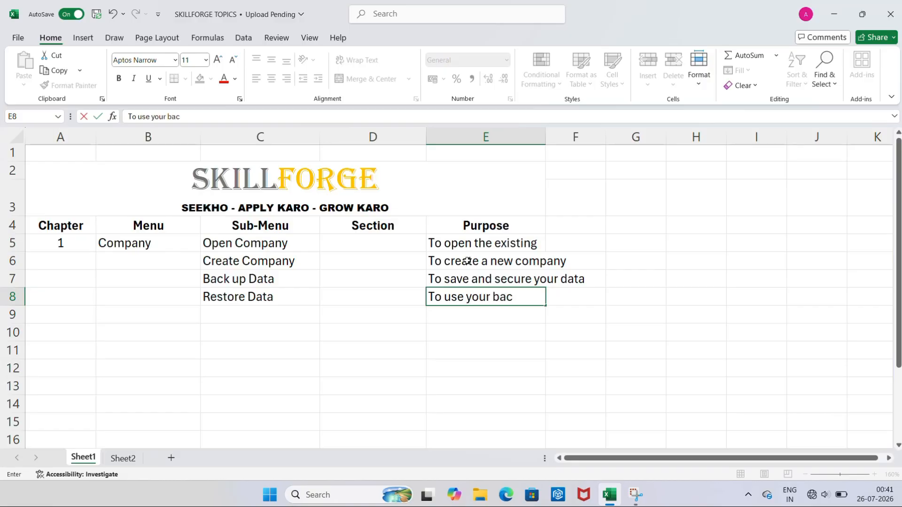
type("kup data")
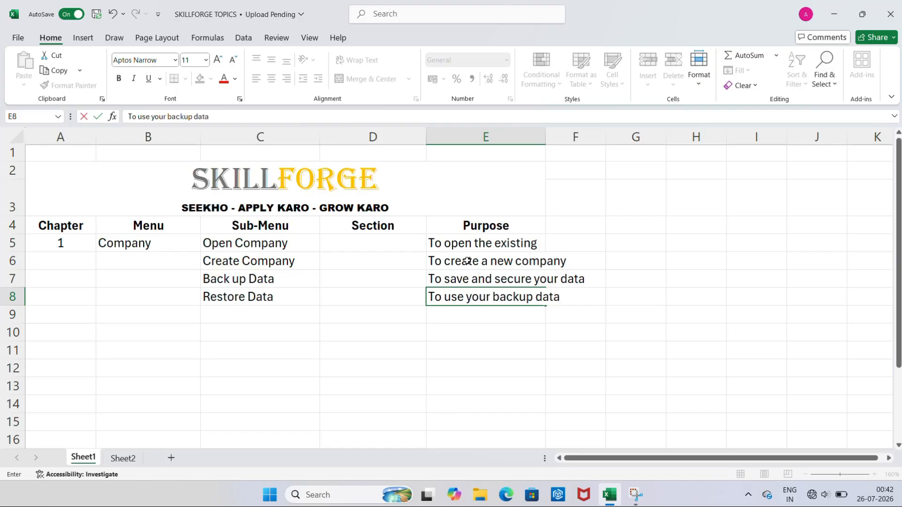
key("Return")
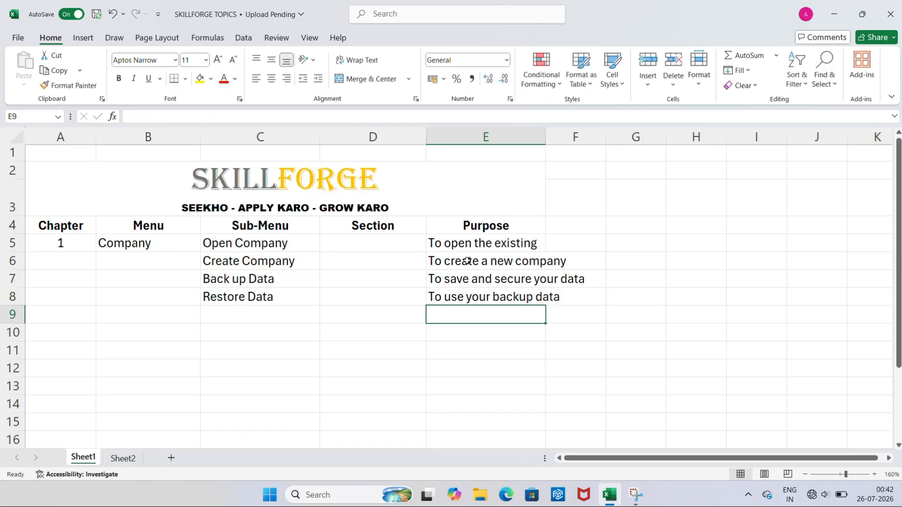
Type Administration in B9 and Masters in C9
key("Left")
key("Left")
key("Left")
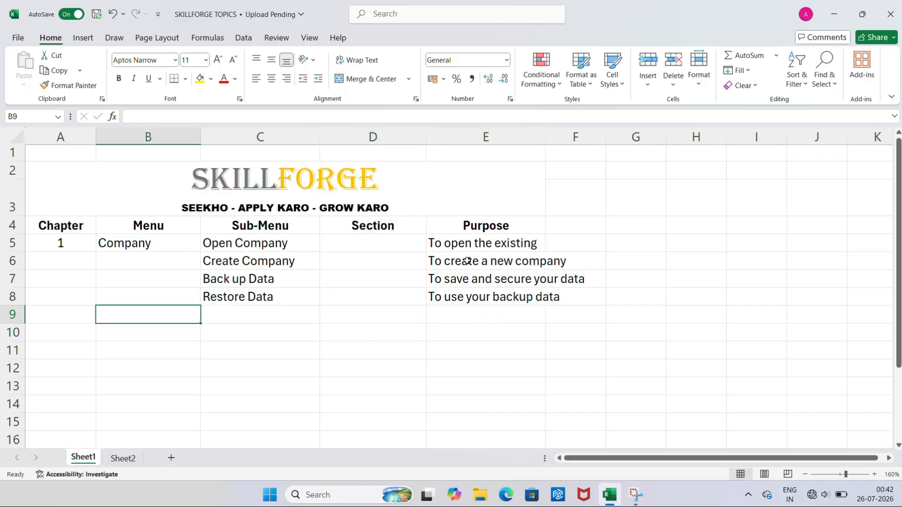
type("Adm")
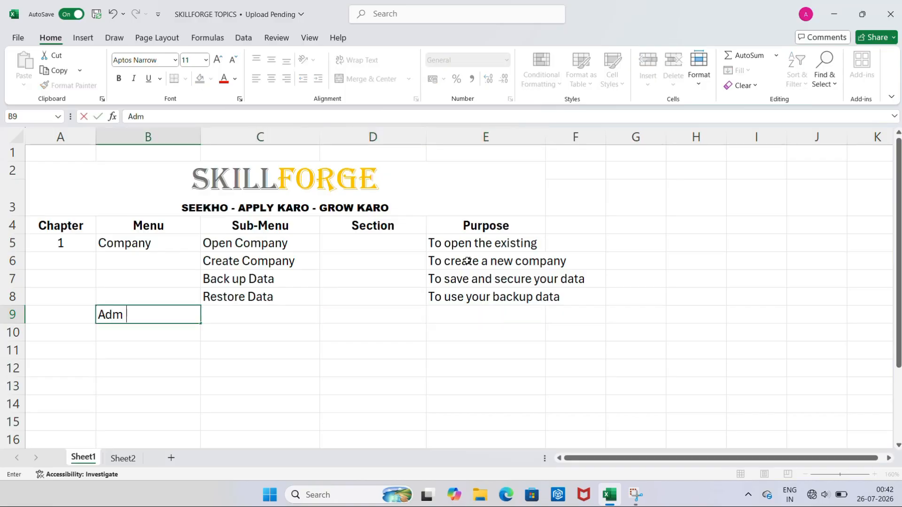
type("inistration")
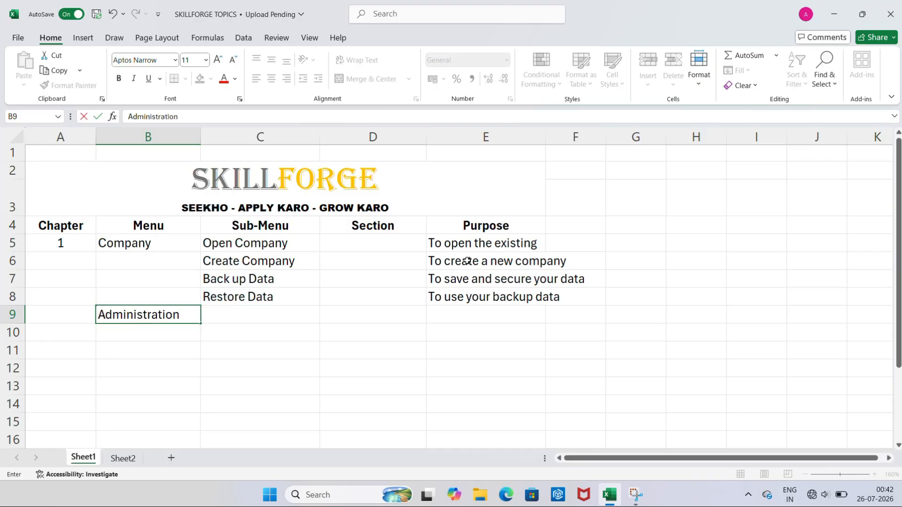
key("Tab")
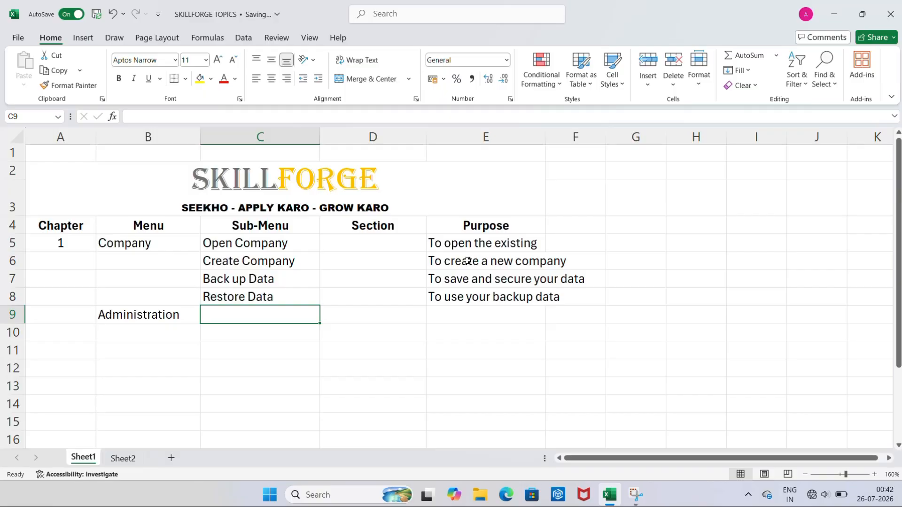
type("Maste")
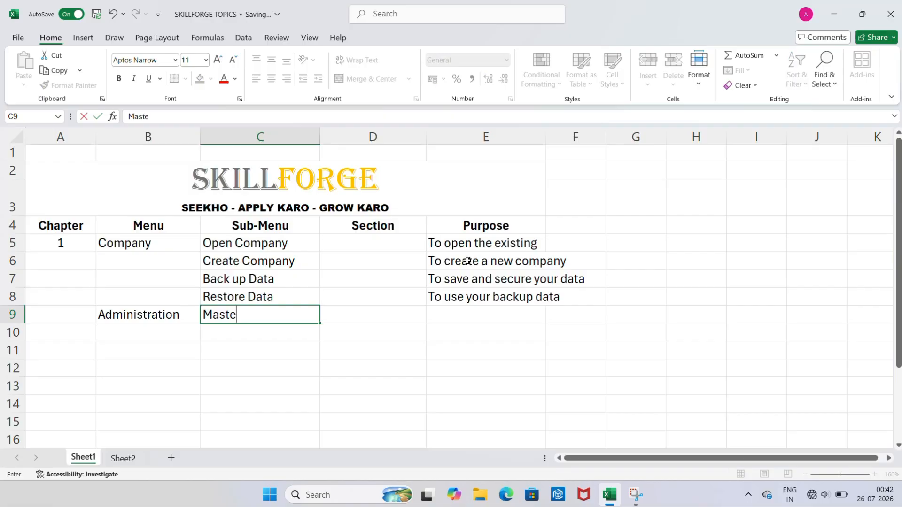
type("rs")
key("Tab")
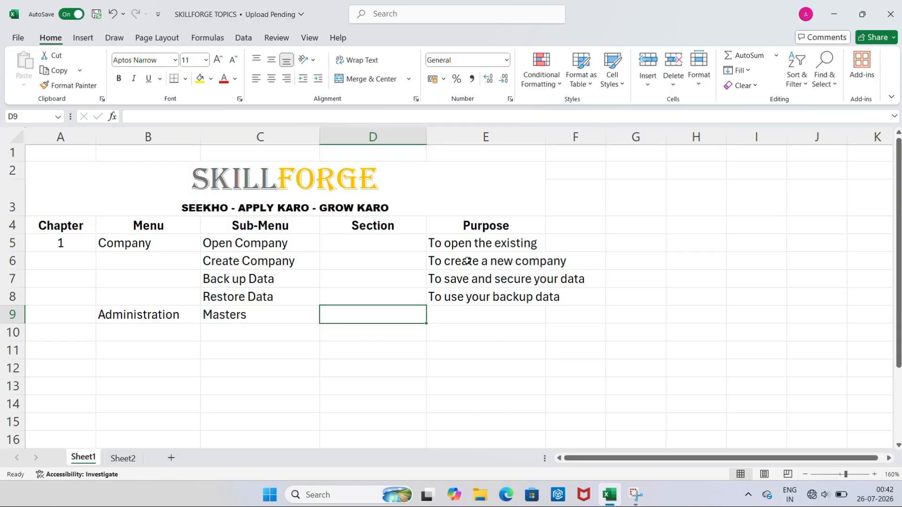
Enter Account in D9 with 1. Add below it
type("Aco")
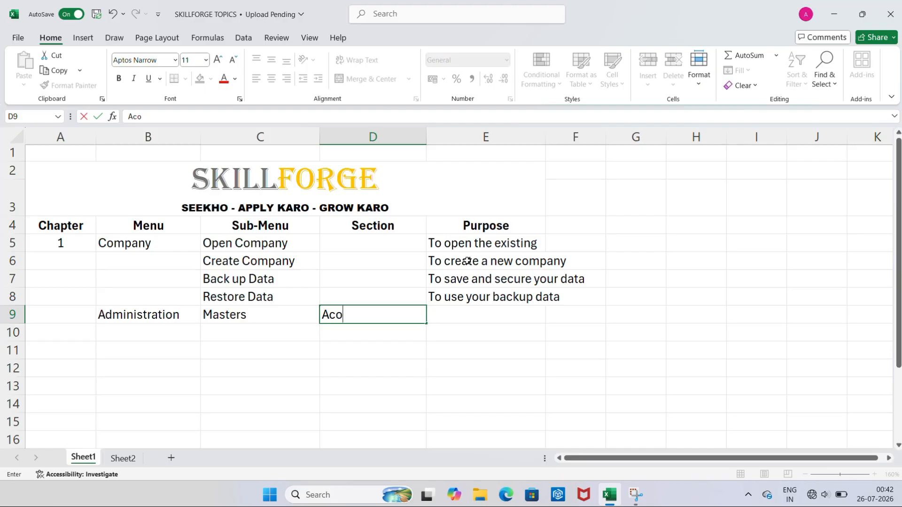
key("BackSpace")
type("count")
key("Return")
type("1")
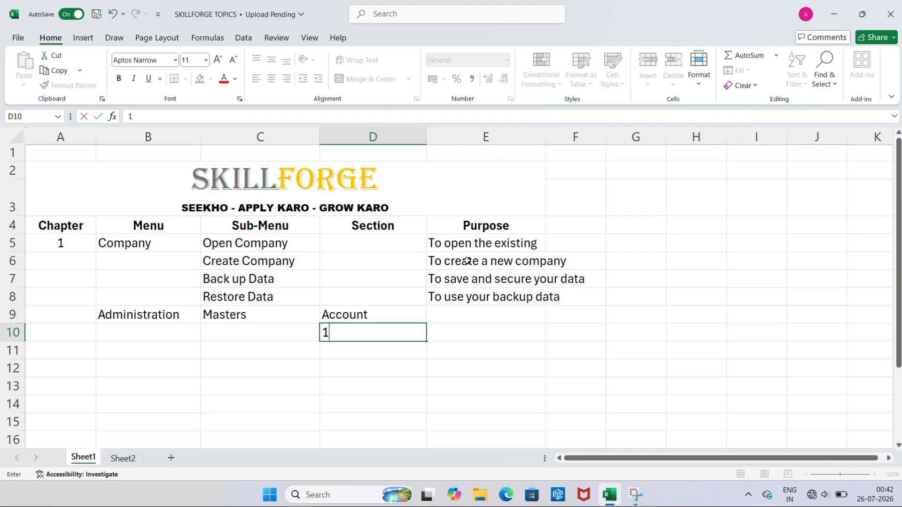
type(". Add")
key("Return")
Add 2. Modify and 3. List beneath 1. Add in the Section column
type("2. ")
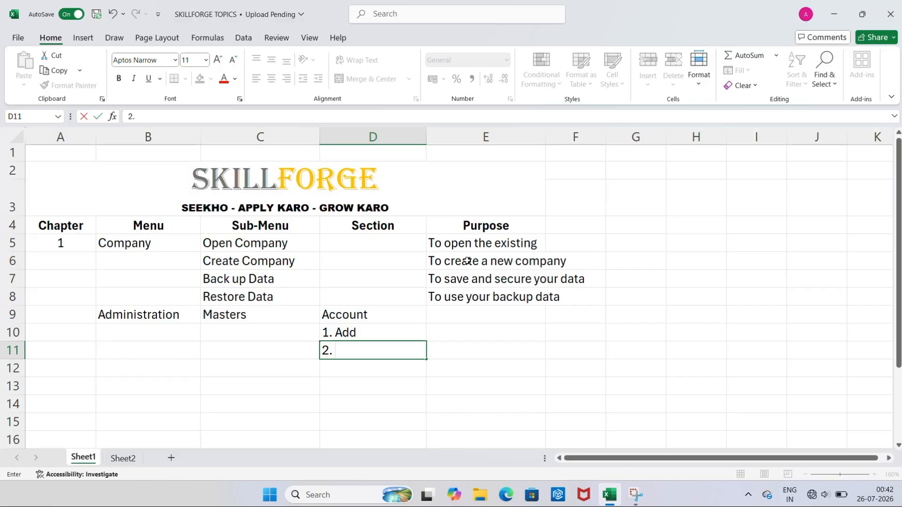
type("Modigy")
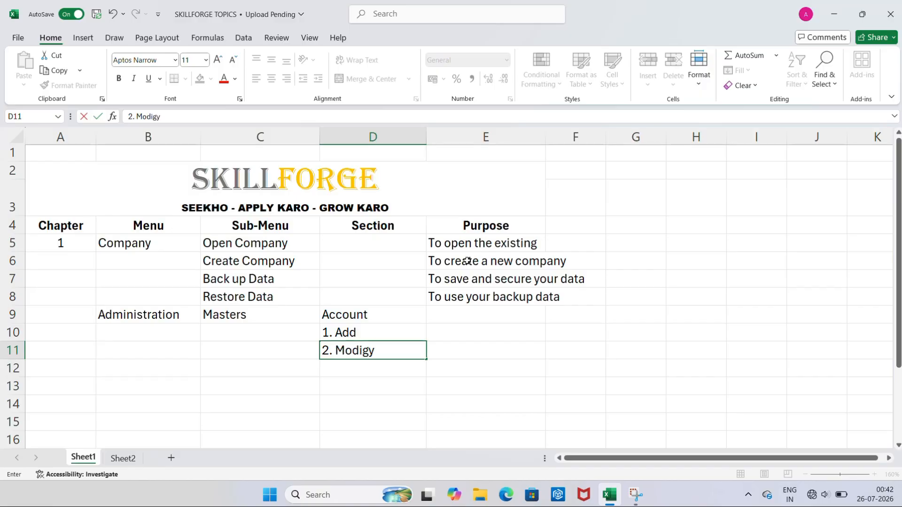
key("BackSpace")
key("BackSpace")
type("fy")
key("Return")
type("3.")
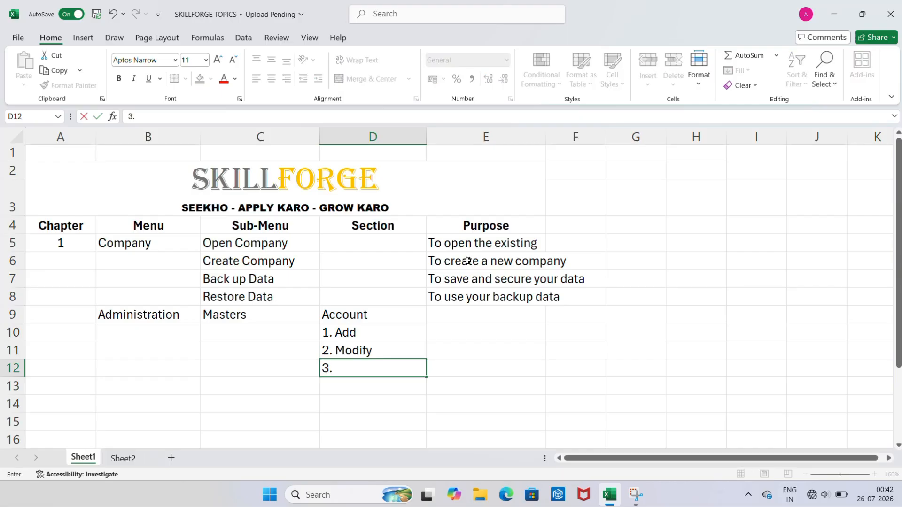
type(" List")
key("ctrl+Return")
mouse_move(450, 313)
left_mouse_down()
mouse_move(475, 379)
mouse_move(458, 316)
left_mouse_up()
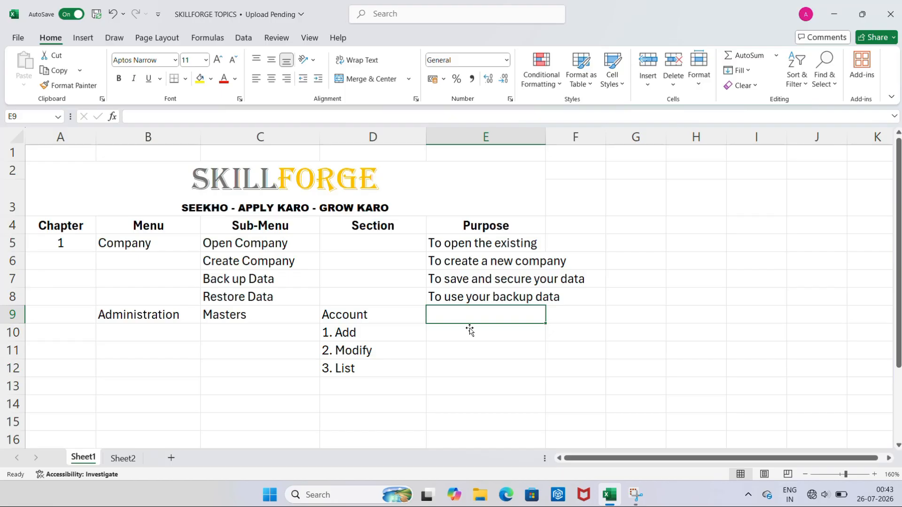
Minimise Excel and launch Busy 21 from its desktop shortcut
mouse_move(612, 499)
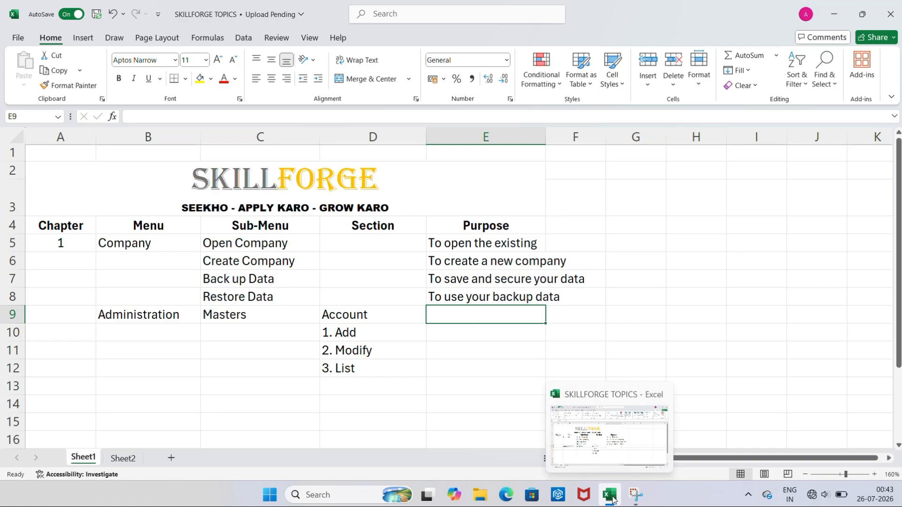
left_click(612, 499)
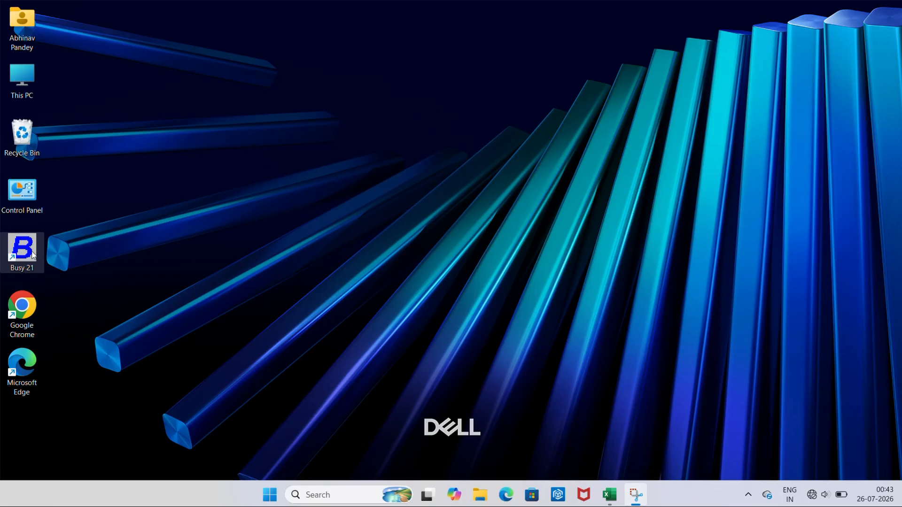
double_click(33, 255)
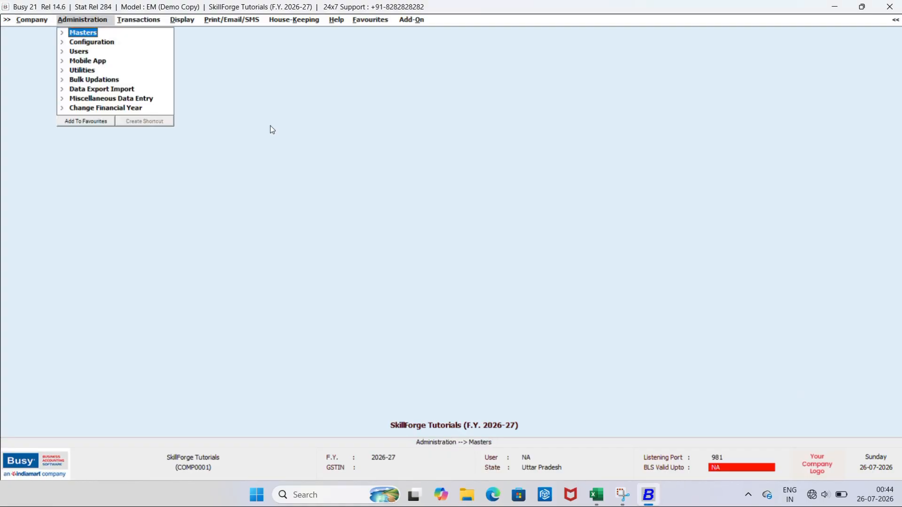
Close SkillForge Tutorials using Company > Close Company
key("Left")
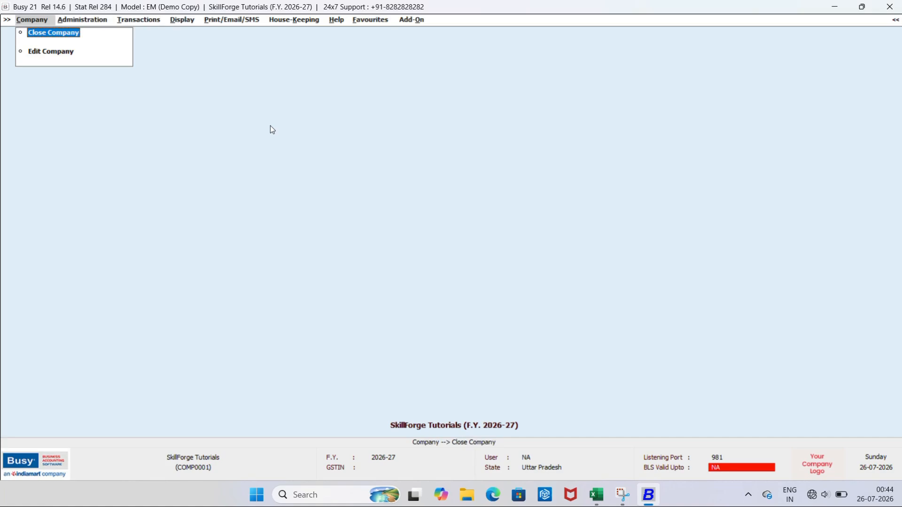
key("Return")
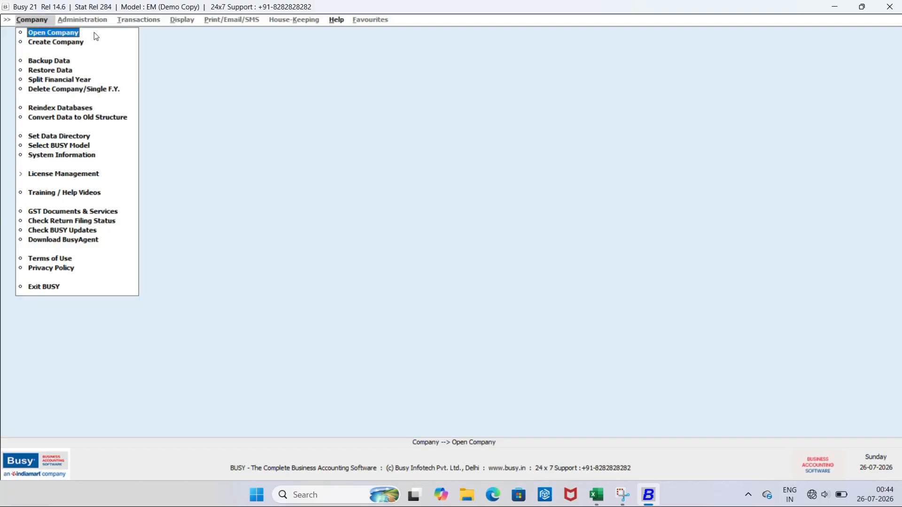
key("Down")
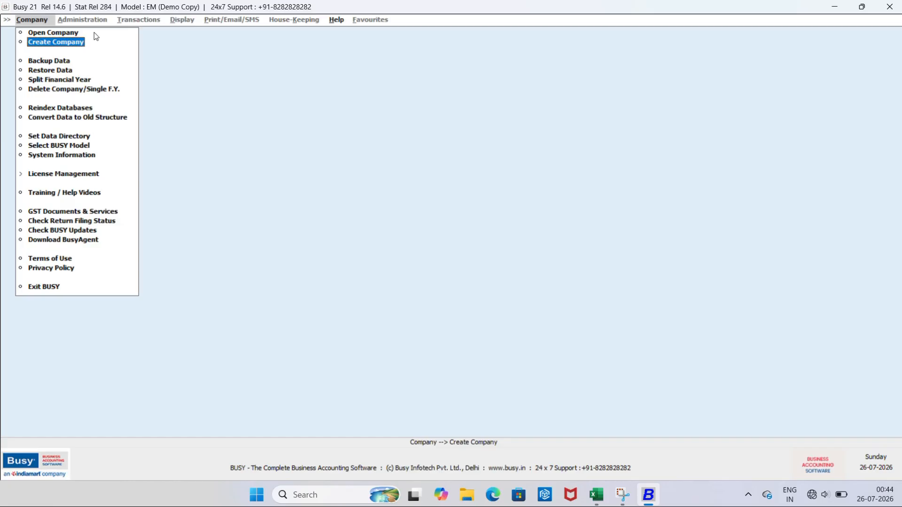
key("Up")
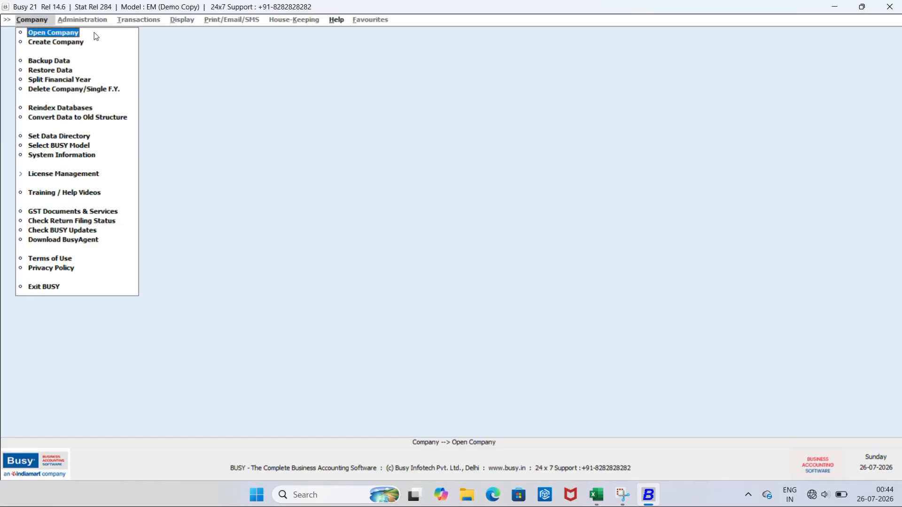
key("Return")
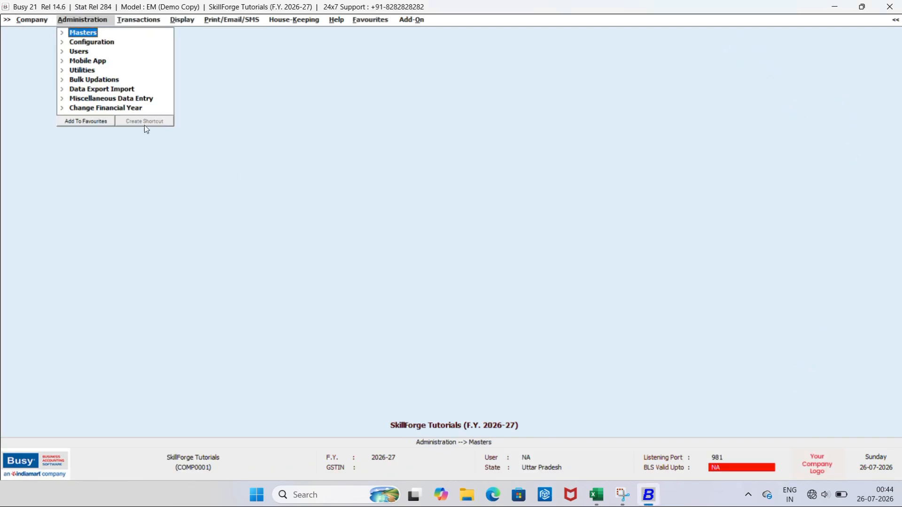
left_click(30, 21)
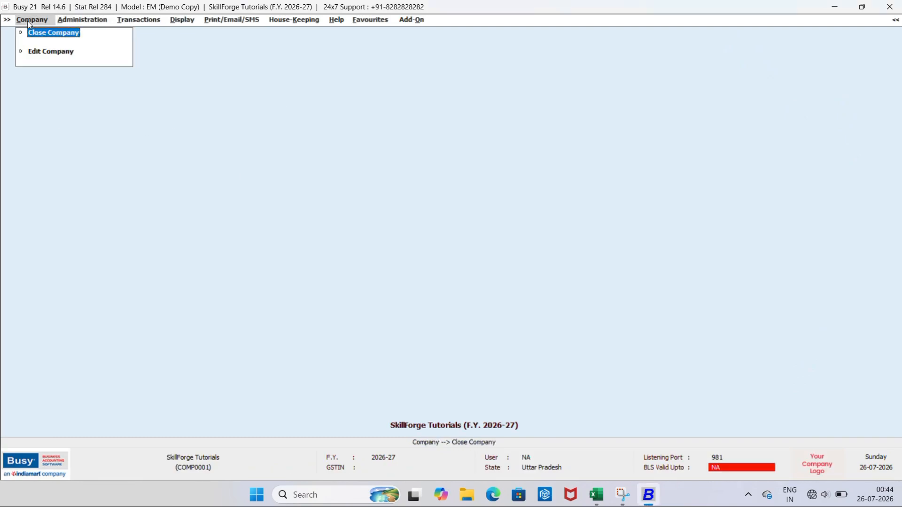
left_click(40, 33)
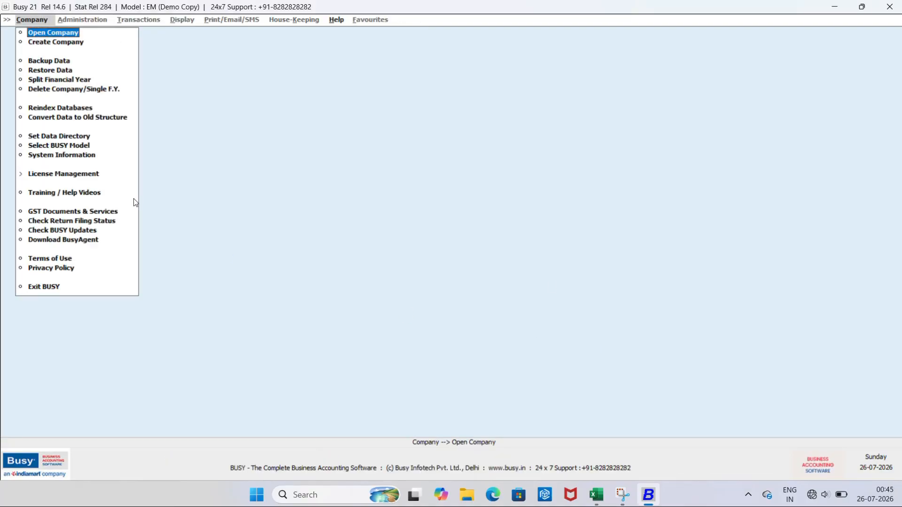
Delete SkillForge Tutorials as a complete company and confirm the permanent deletion
left_click(70, 89)
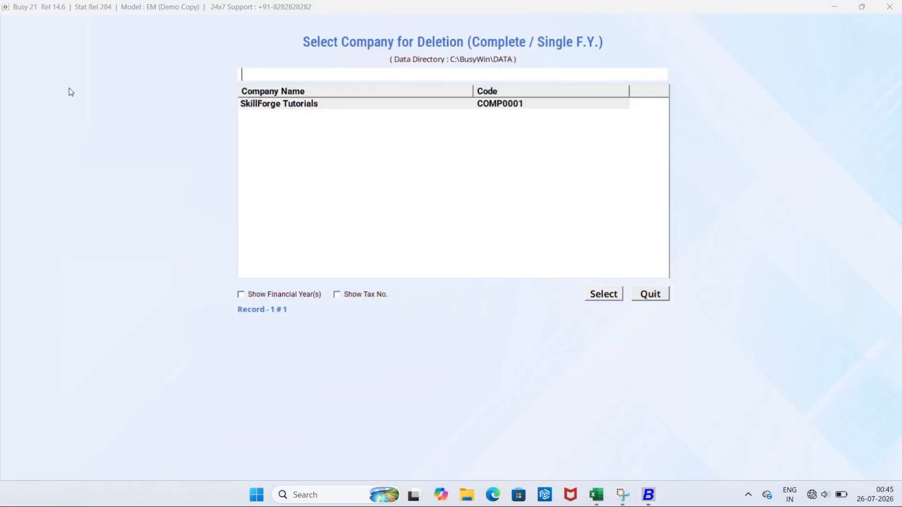
left_click(310, 109)
left_click(608, 298)
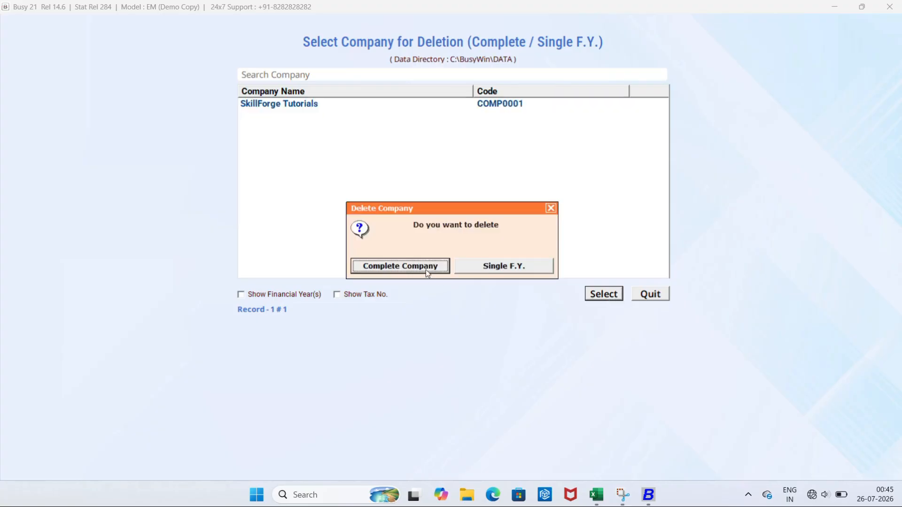
left_click(427, 272)
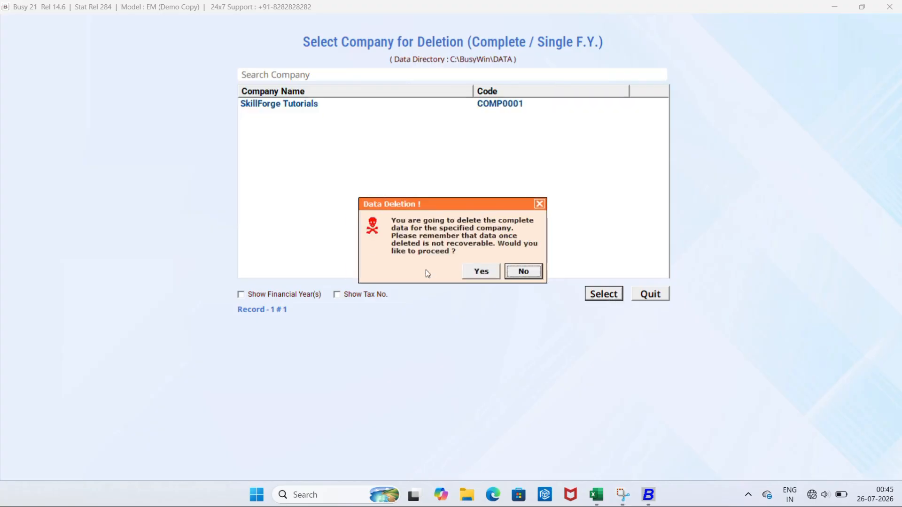
left_click(489, 277)
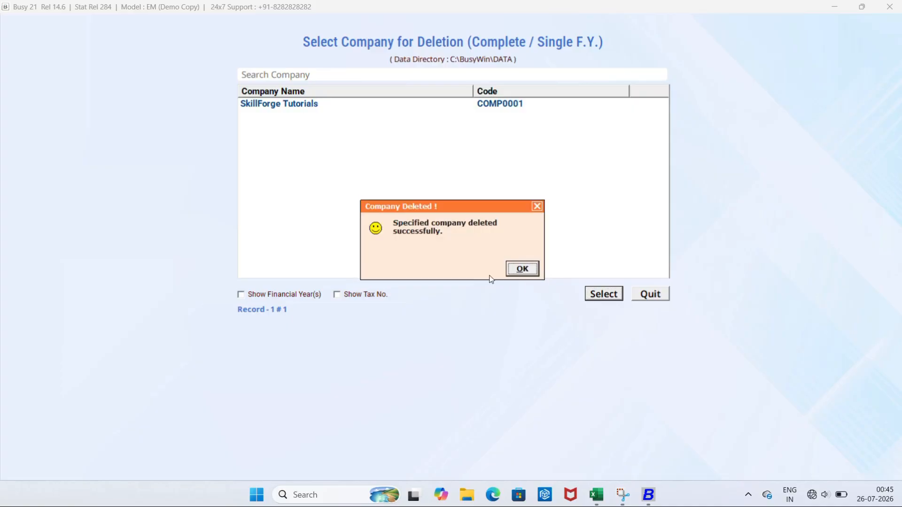
left_click(522, 270)
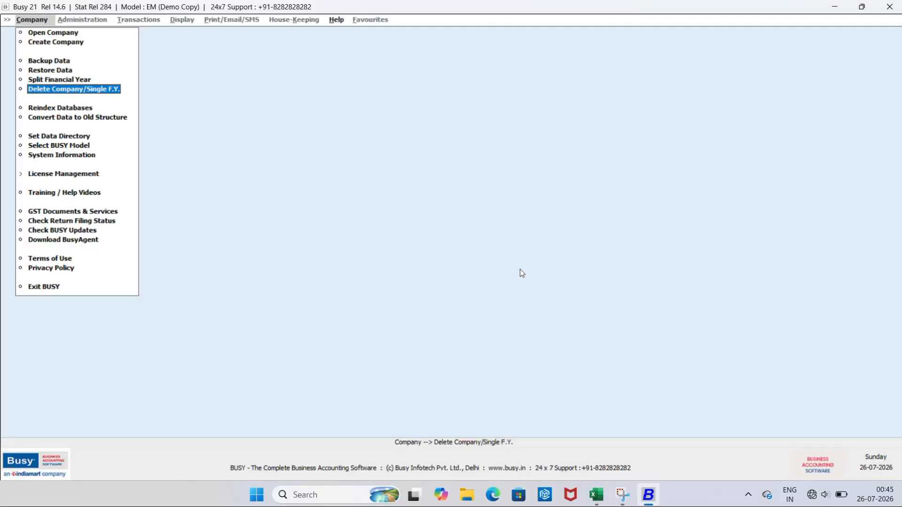
left_click(47, 43)
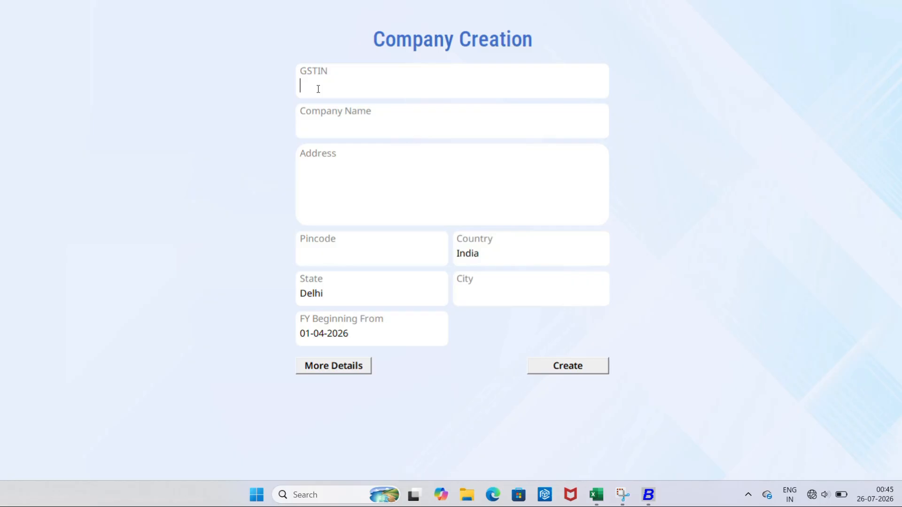
Enter the company name SkillForge Tutorials and the address Abc
left_click(330, 127)
type("SkillForge Tu")
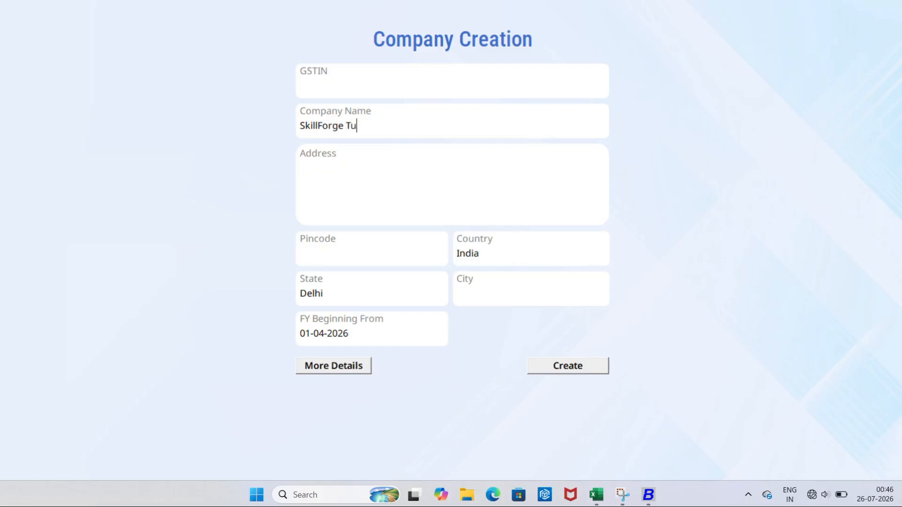
type("torials")
type("abv")
key("BackSpace")
type("c")
Enter pincode 201001 and change the state from Delhi to Uttar Pradesh
left_click(343, 254)
type("201001")
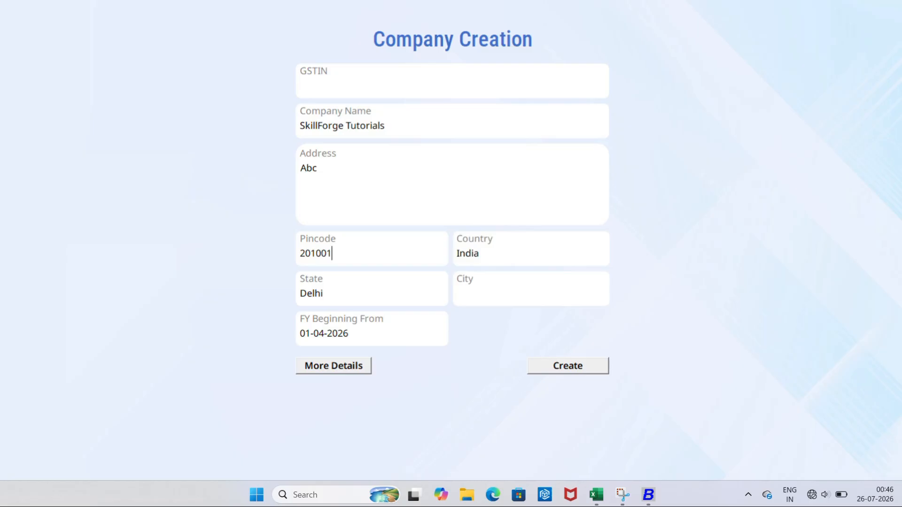
key("Tab")
left_click(379, 293)
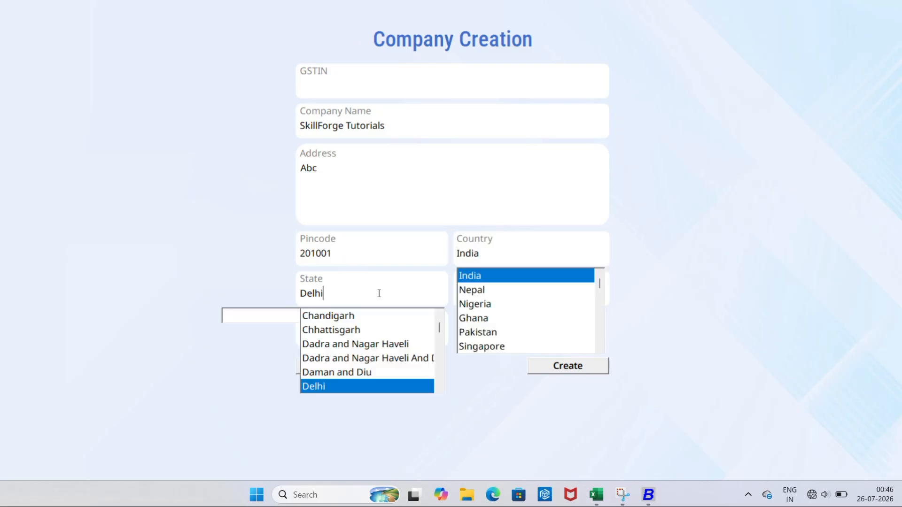
left_click(513, 282)
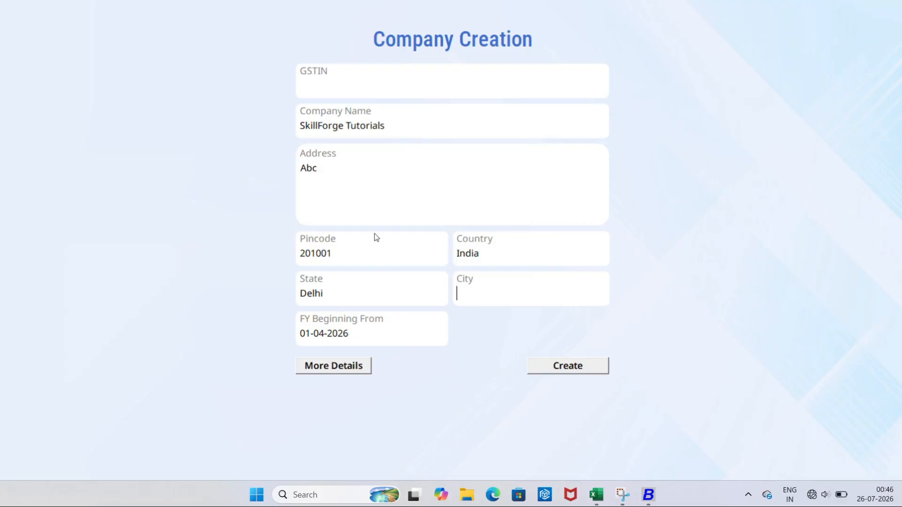
left_click(335, 291)
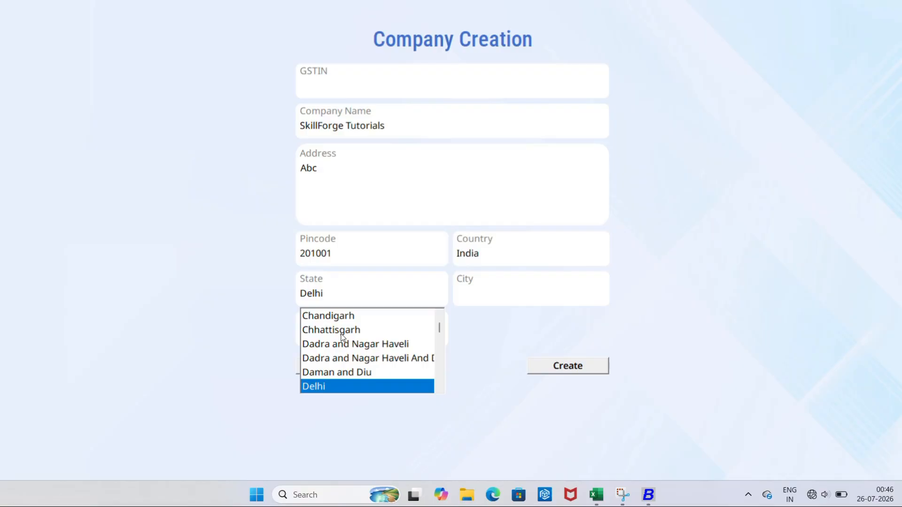
scroll(342, 336, "up", 2)
scroll(341, 336, "down", 1)
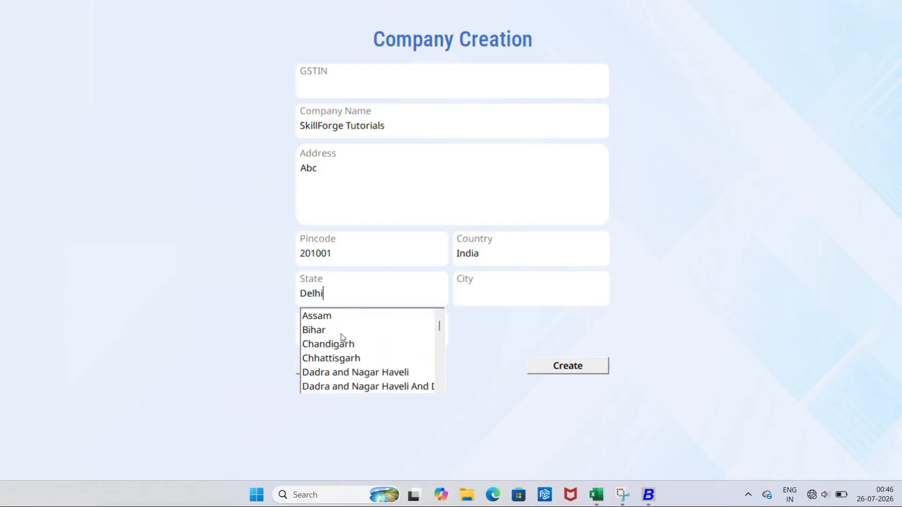
key("BackSpace")
key("BackSpace")
key("BackSpace")
key("BackSpace")
key("BackSpace")
type("utta")
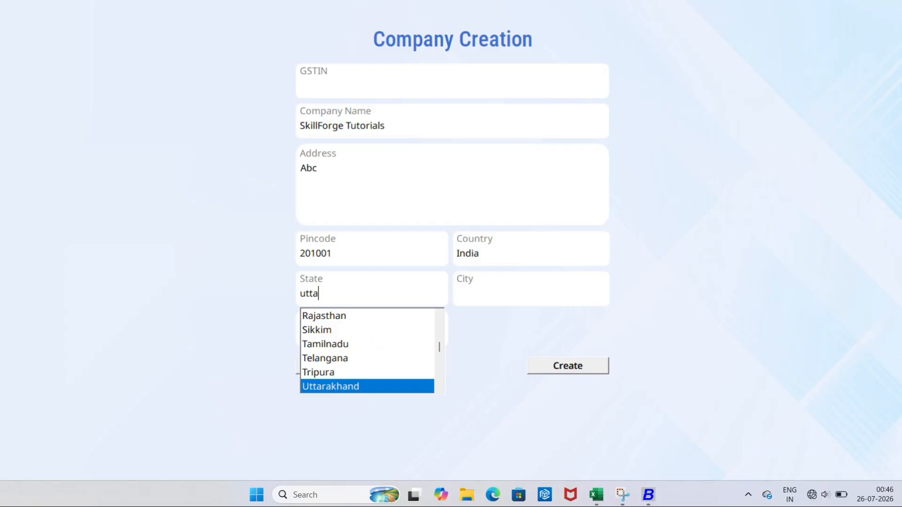
key("Down")
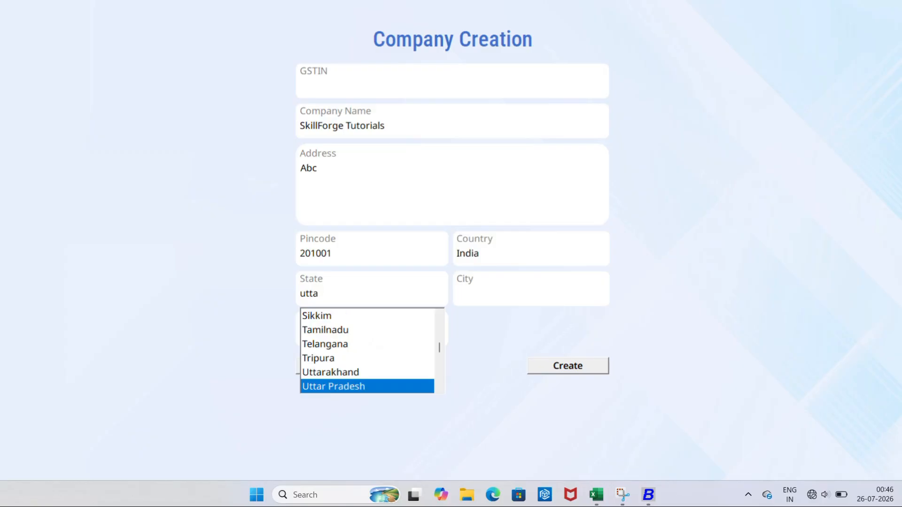
key("Return")
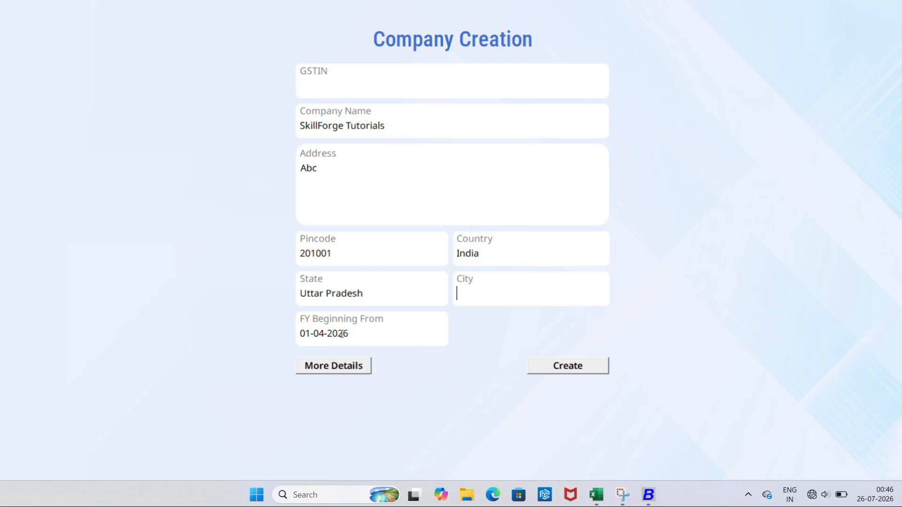
Enter Ghaziabad as the city and select the financial year start date
type("Ghaziabad")
key("Tab")
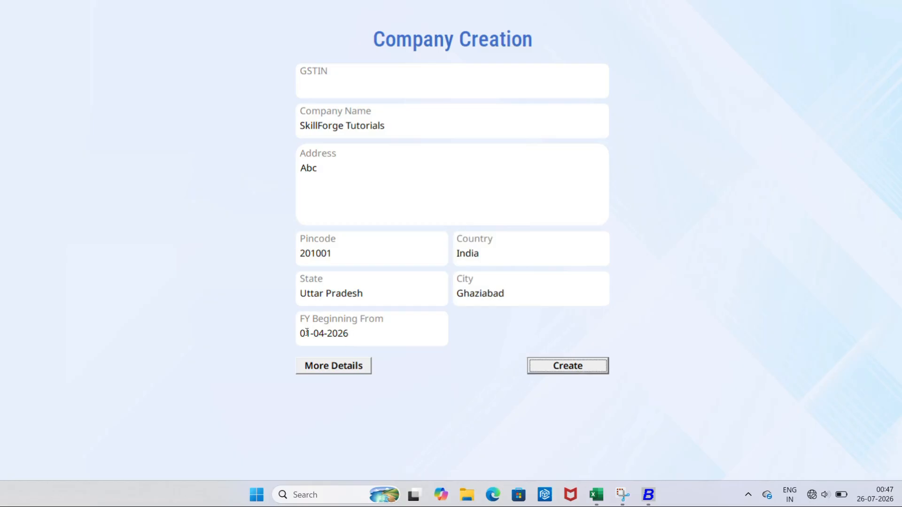
left_click_drag(307, 332, 361, 331)
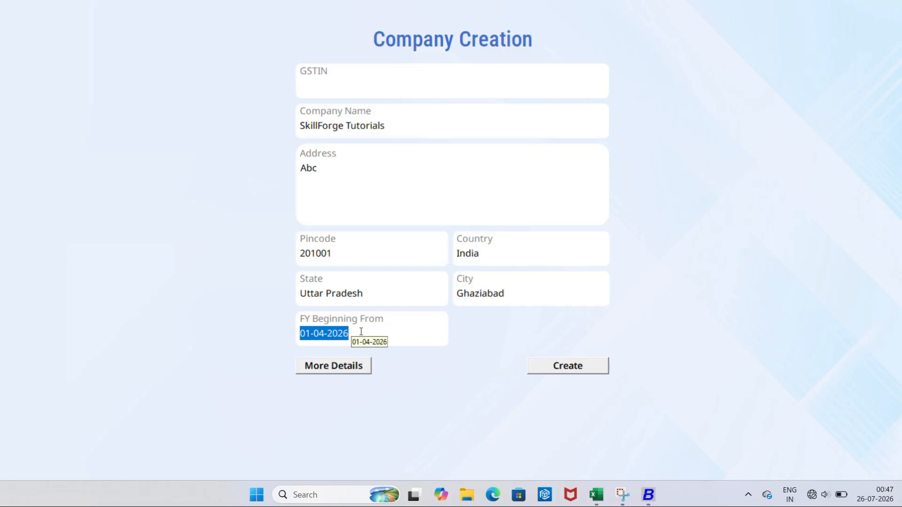
Change the FY start date to month 07, entering day 15 by mistake
double_click(322, 334)
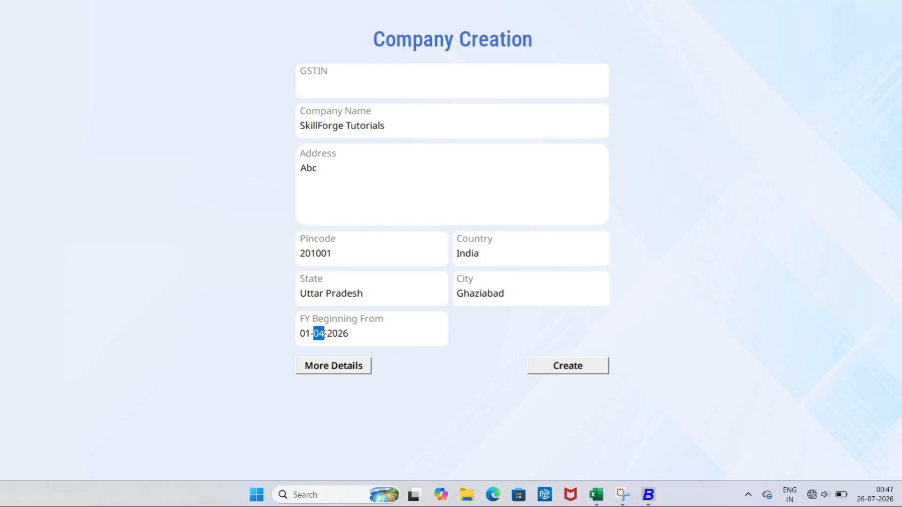
type("07")
left_click(311, 333)
key("BackSpace")
key("BackSpace")
type("15")
key("Return")
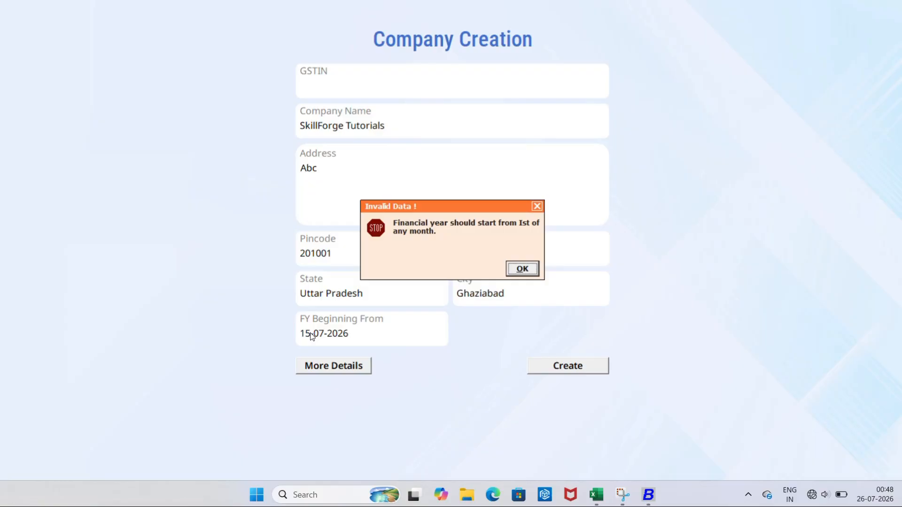
Dismiss the Invalid Data warning, correct the date to 01-07-2026, and create the company
key("space")
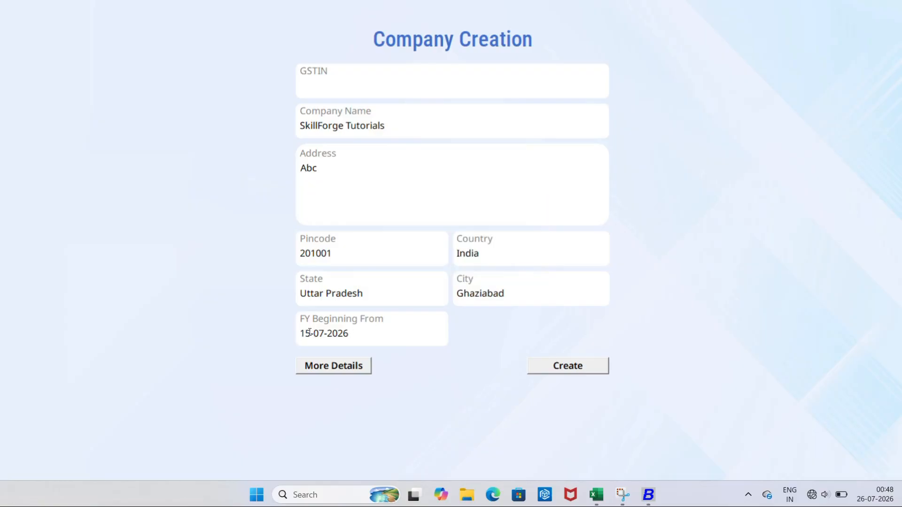
left_click(310, 337)
key("BackSpace")
key("Tab")
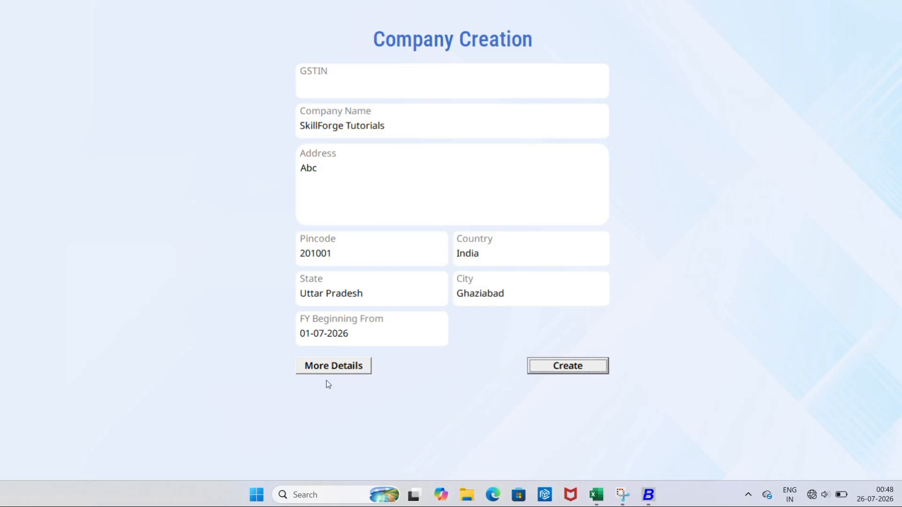
key("Return")
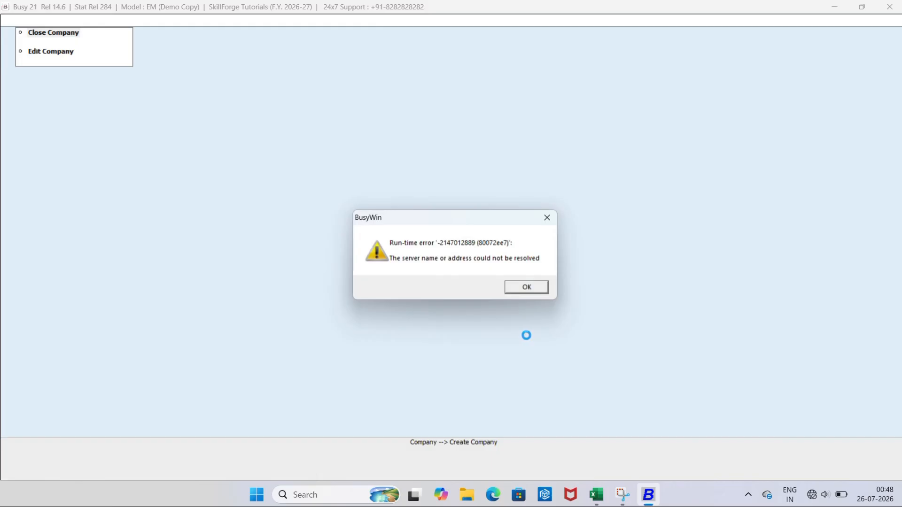
Acknowledge the BusyWin run-time server error with OK, closing Busy 21
left_click(528, 290)
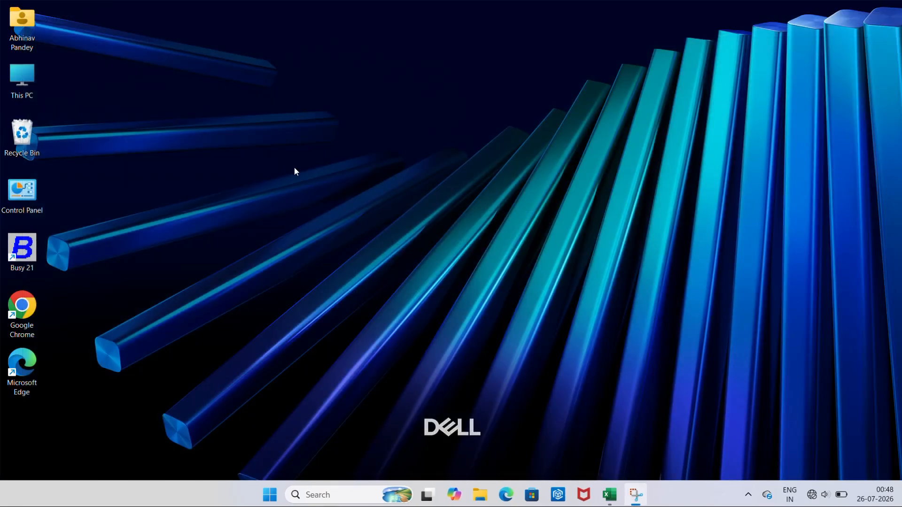
Relaunch Busy 21 and reopen SkillForge Tutorials for F.Y. 2026-27
double_click(32, 253)
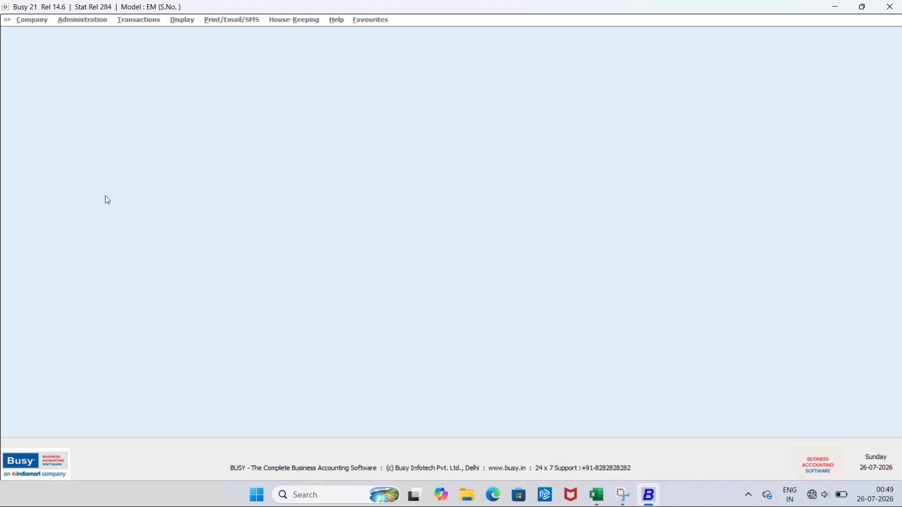
key("alt+c")
key("Return")
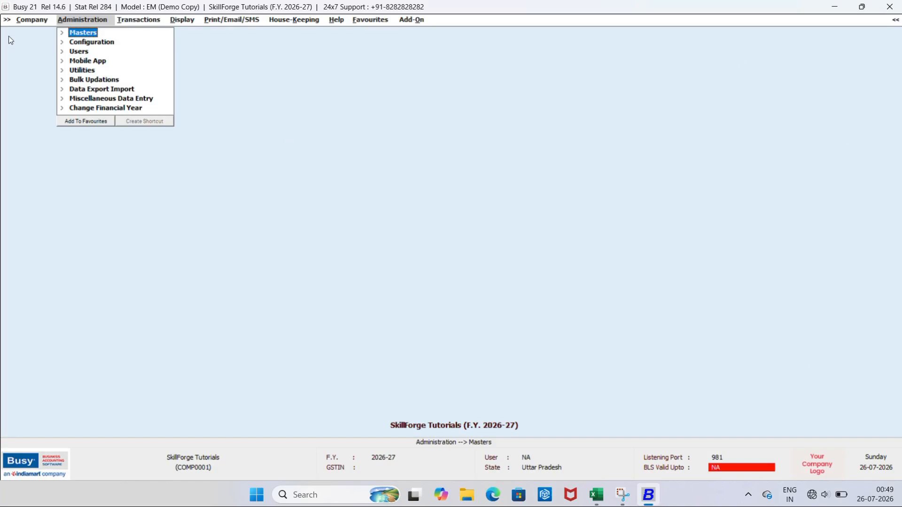
left_click(33, 21)
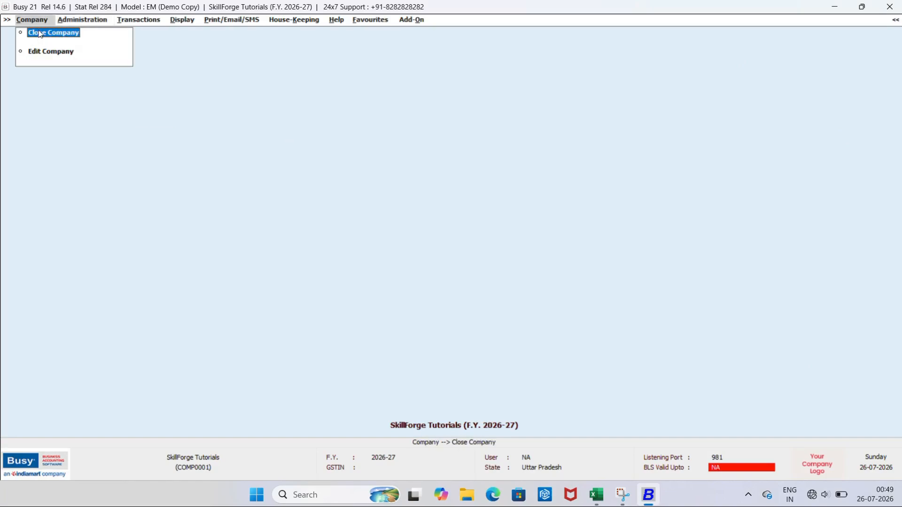
Close SkillForge Tutorials and open Backup Data to list the companies
left_click(40, 32)
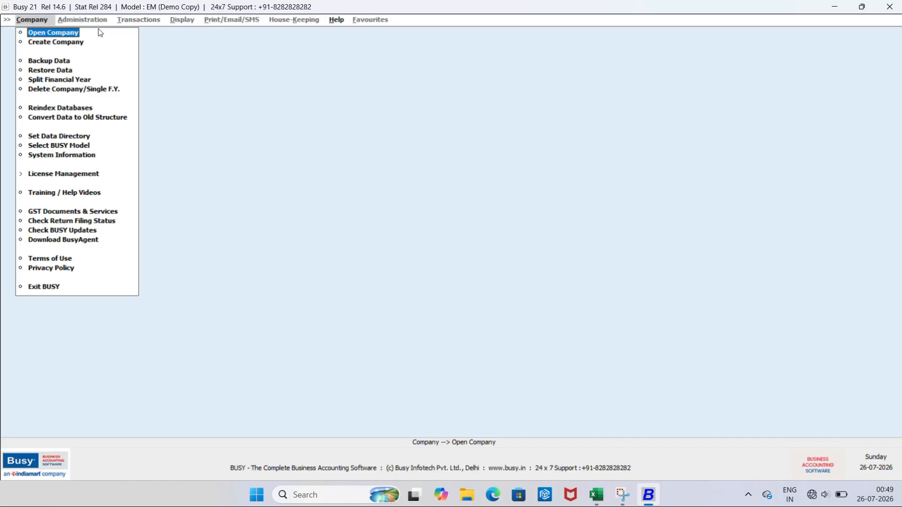
left_click(63, 62)
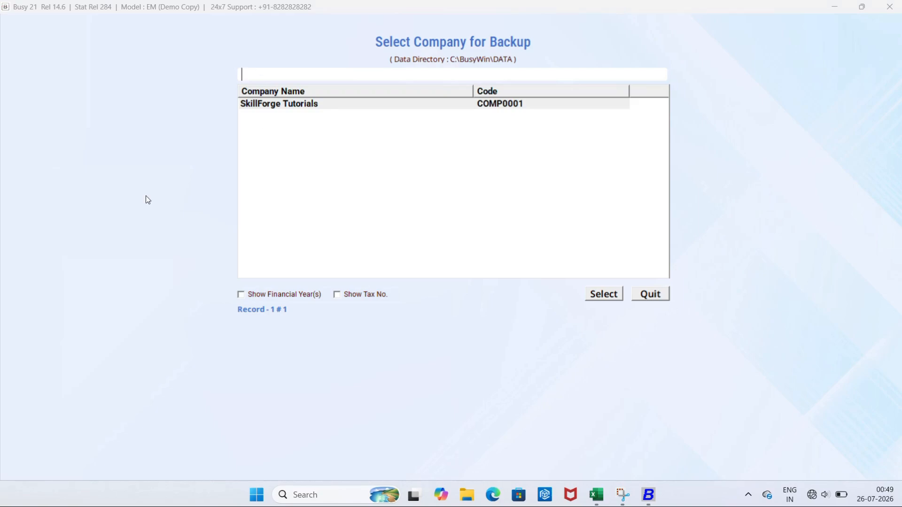
Reopen Backup Data and select SkillForge Tutorials to show its Backup Details
key("Escape")
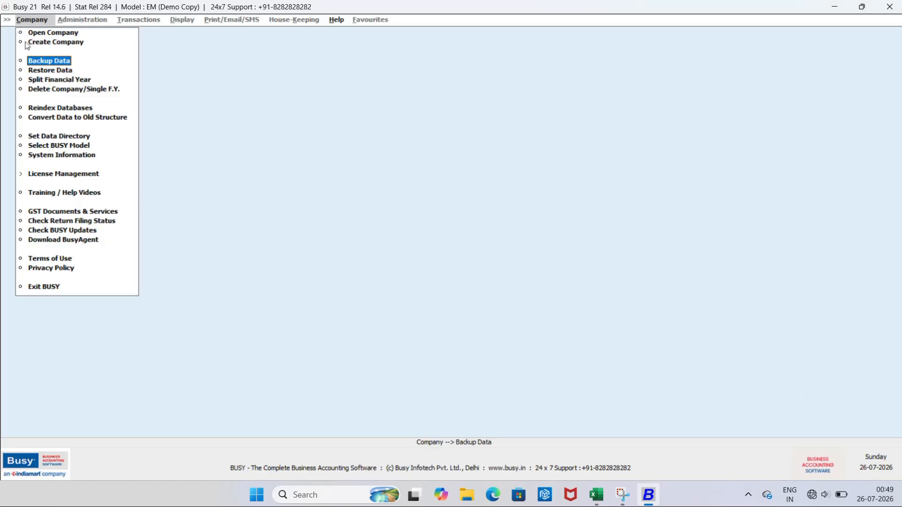
left_click(45, 61)
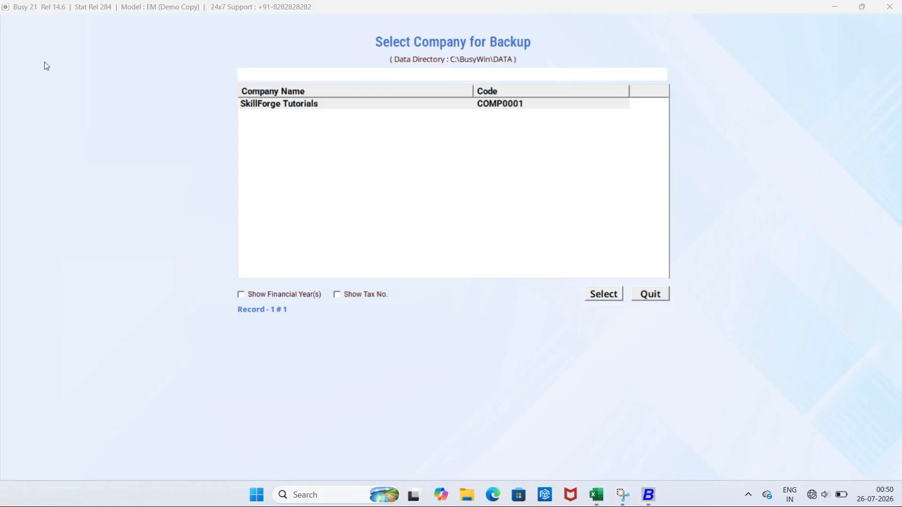
left_click(265, 109)
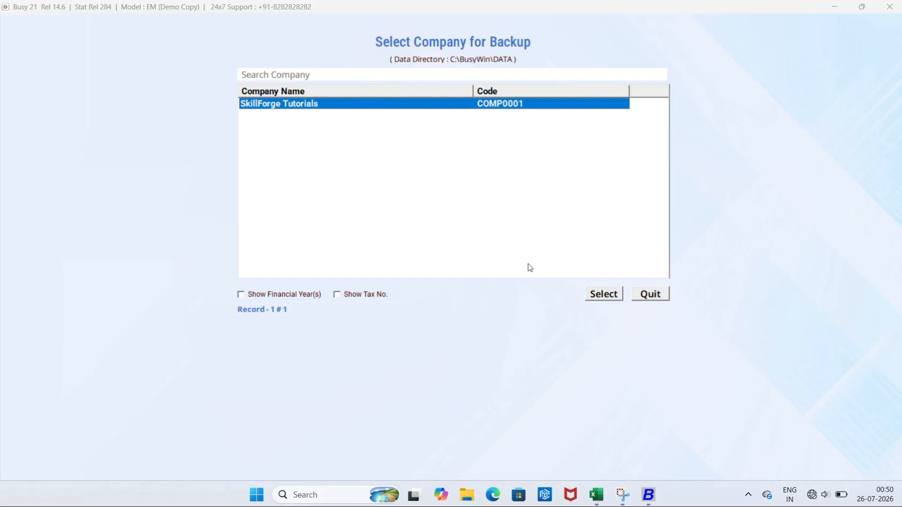
left_click(601, 297)
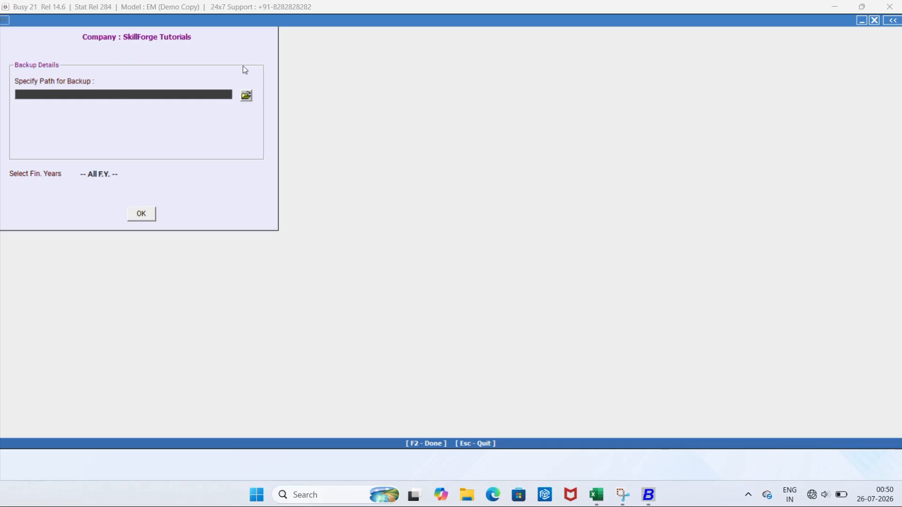
Set the backup path to Desktop, choose All F.Y., and run the backup
left_click(246, 96)
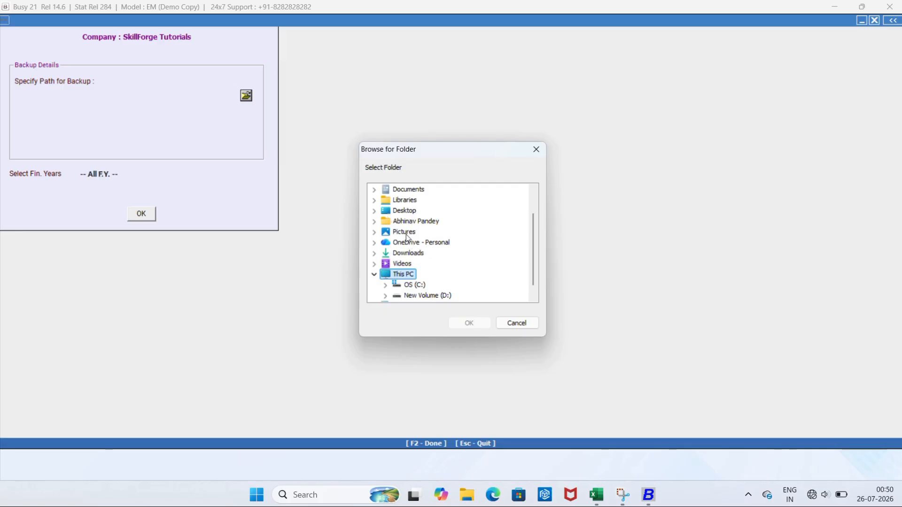
left_click(406, 212)
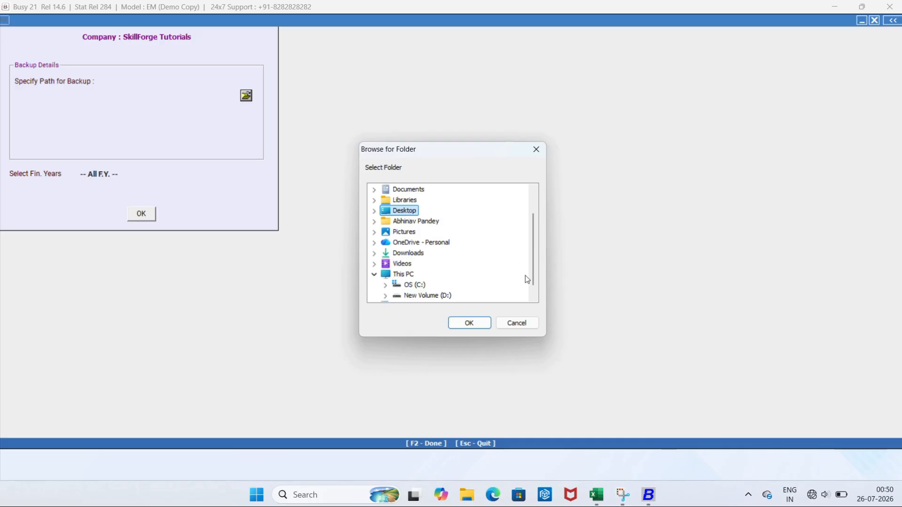
left_click(531, 325)
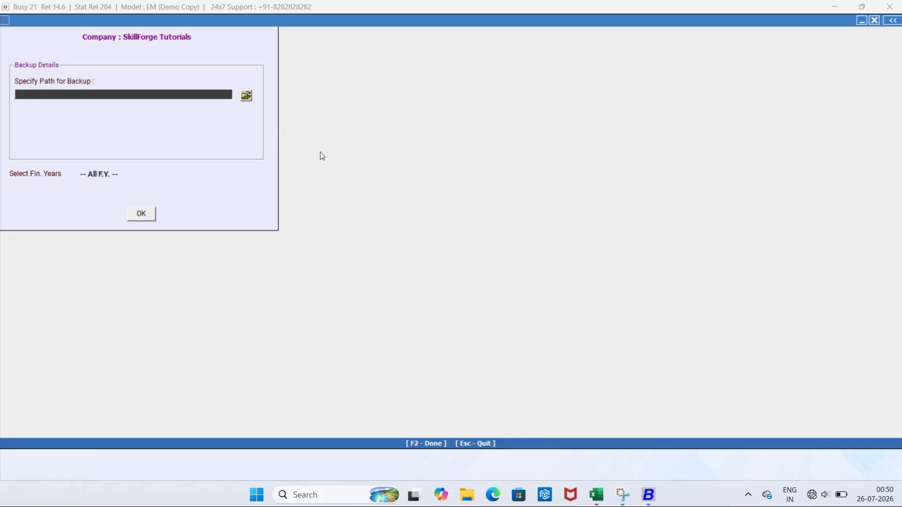
left_click(246, 96)
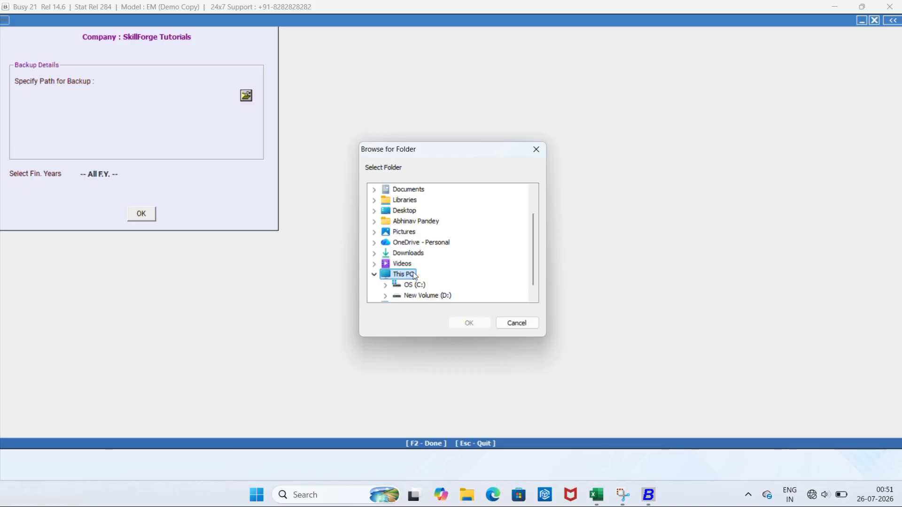
left_click(404, 211)
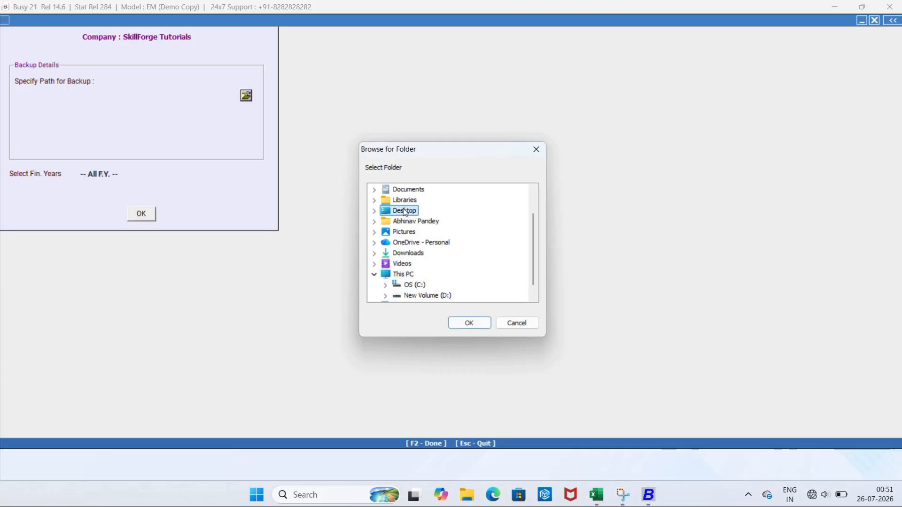
left_click(477, 326)
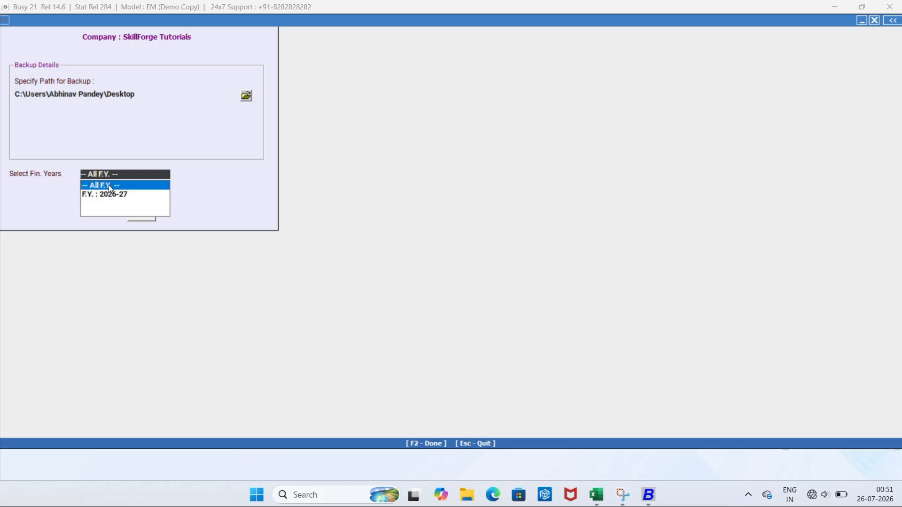
left_click(109, 185)
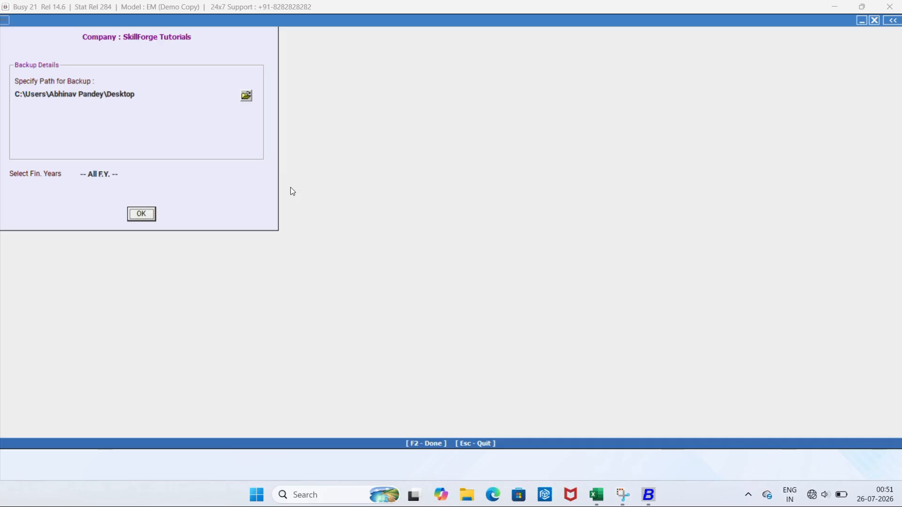
key("Escape")
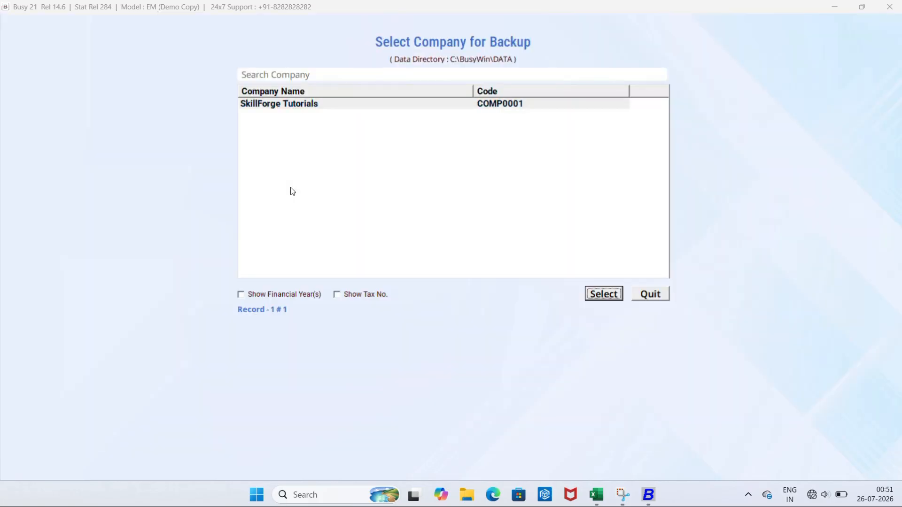
key("Escape")
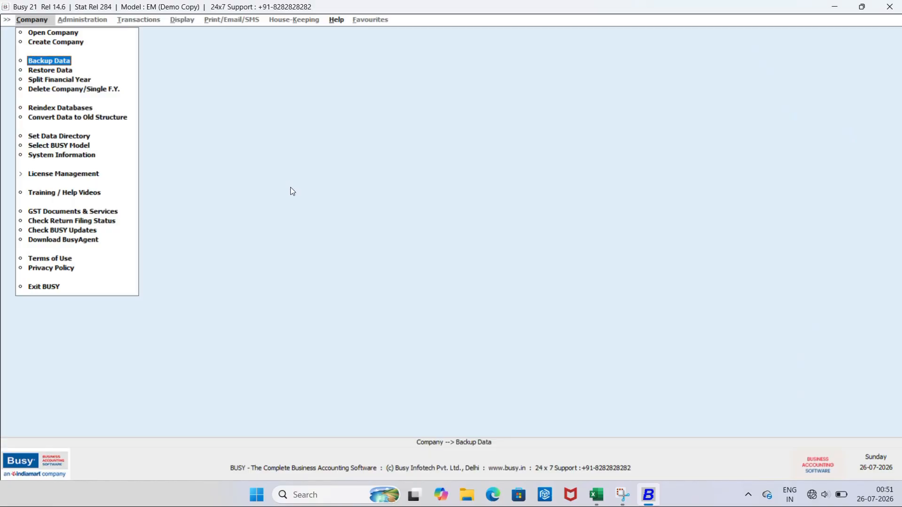
Open the Data Restoration window via the Company menu's Restore Data option
key("Down")
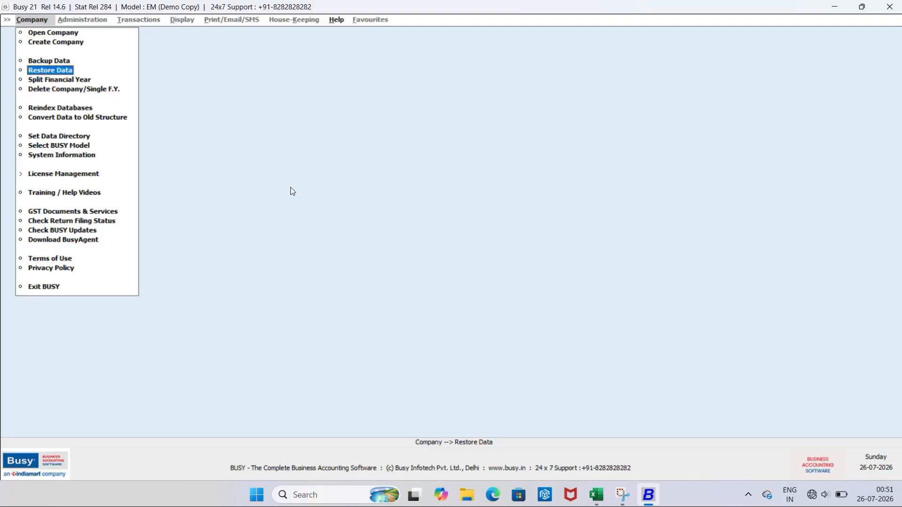
key("Up")
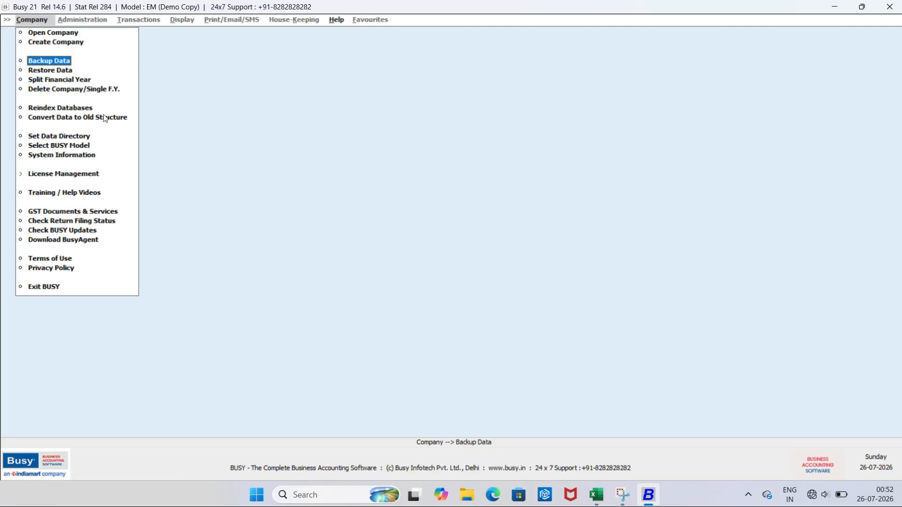
left_click(54, 71)
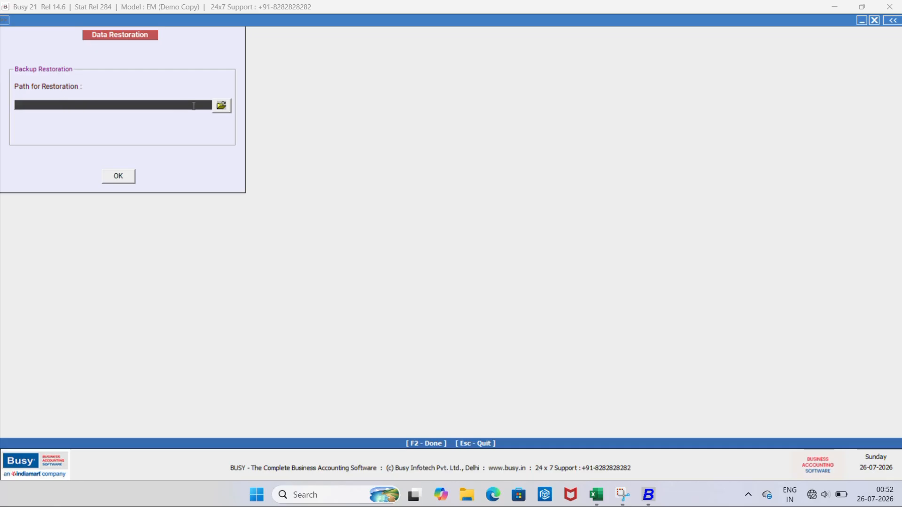
Point the restoration path to the Desktop folder, then close Data Restoration
left_click(221, 105)
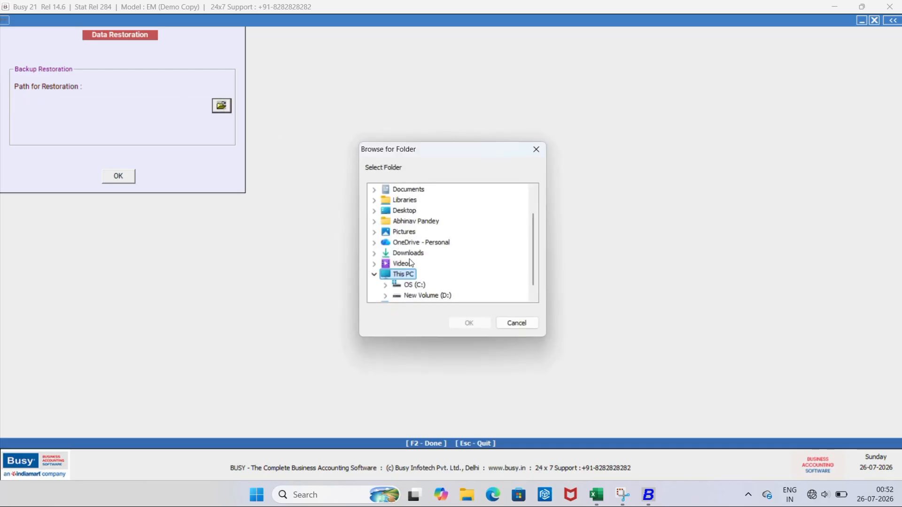
left_click(404, 211)
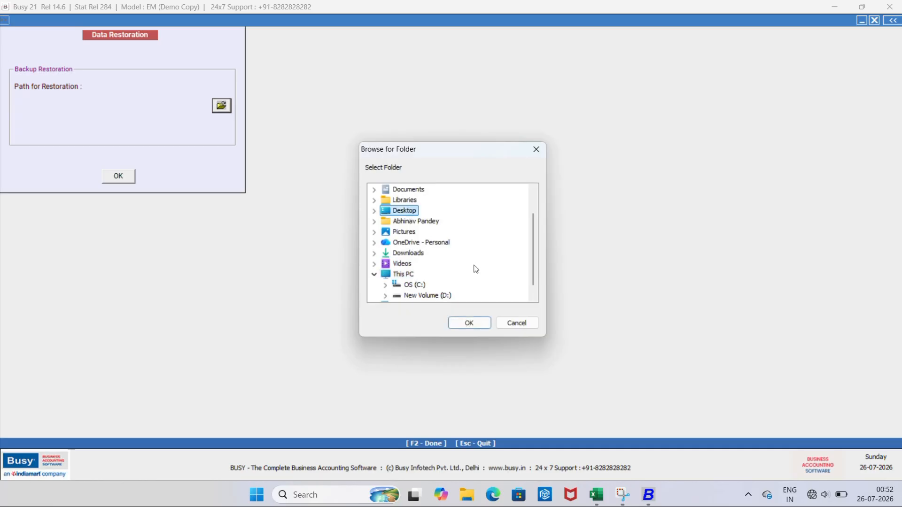
left_click(472, 325)
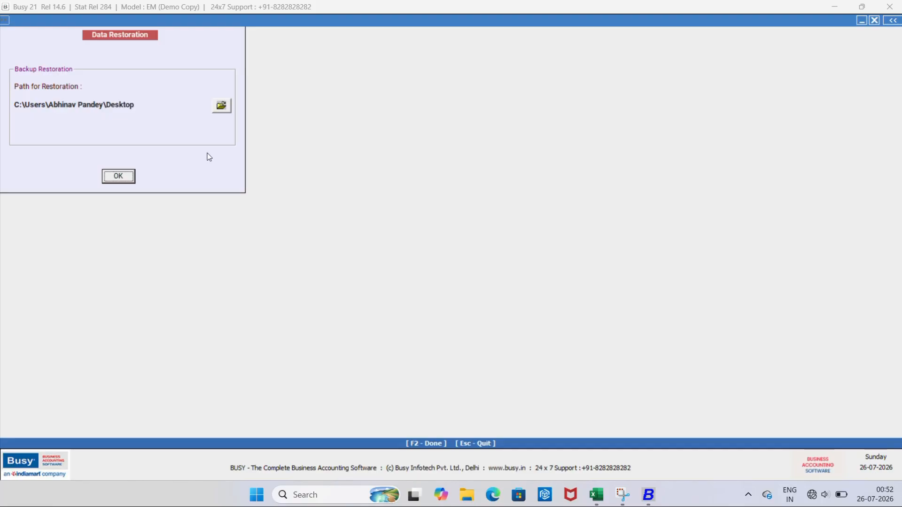
key("Escape")
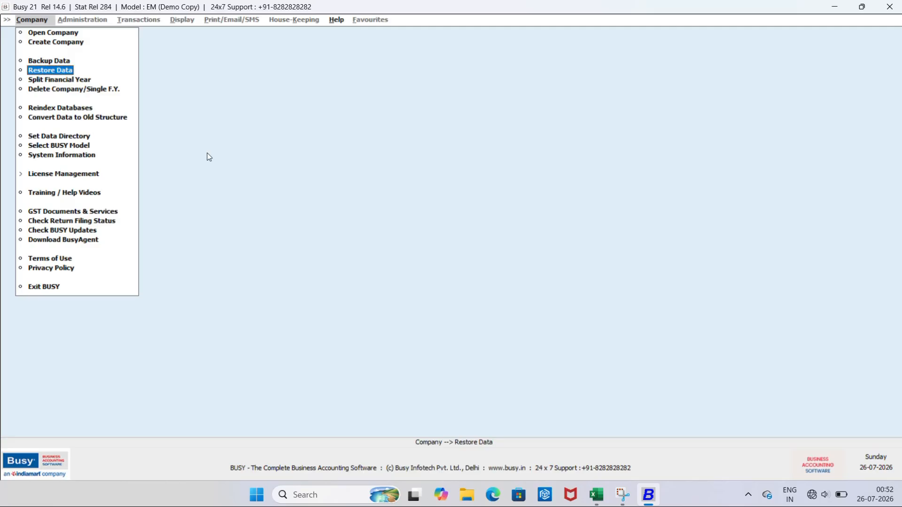
Bring up the Open Company list, then return to the SKILLFORGE TOPICS Excel workbook
key("Up")
key("Up")
key("Up")
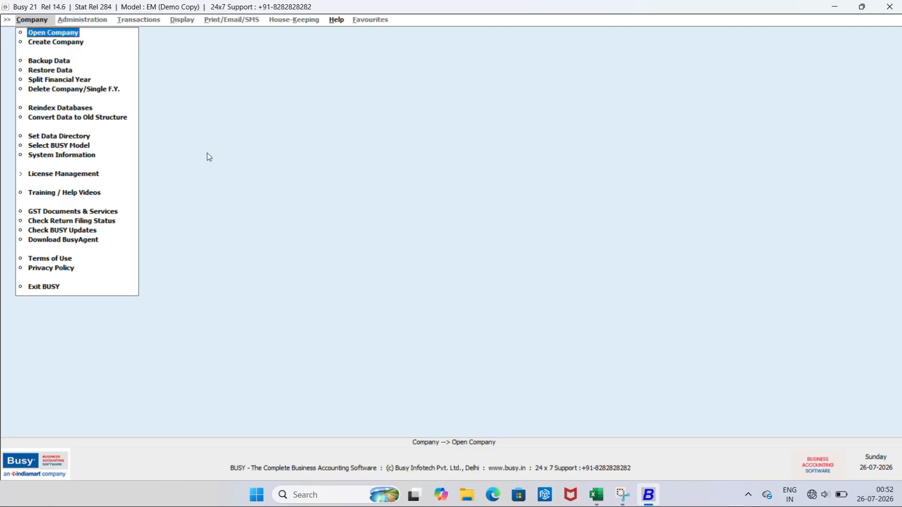
key("Return")
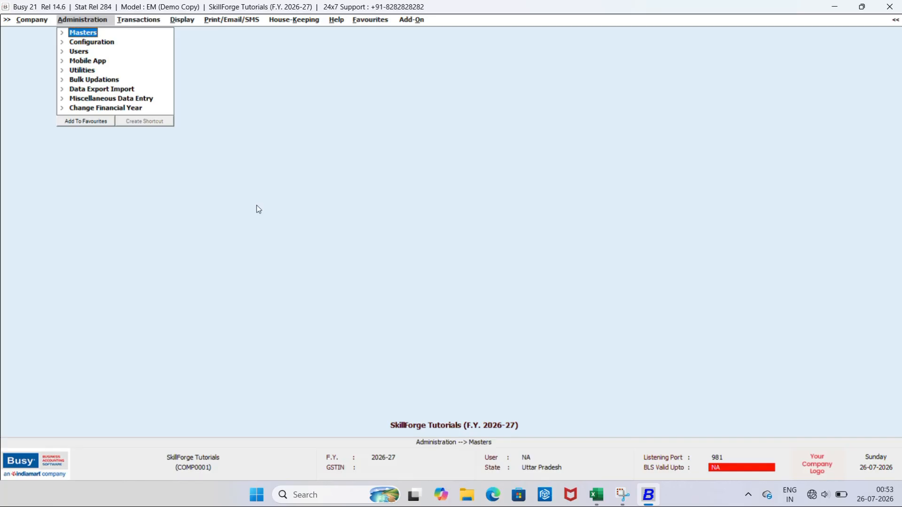
left_click(597, 494)
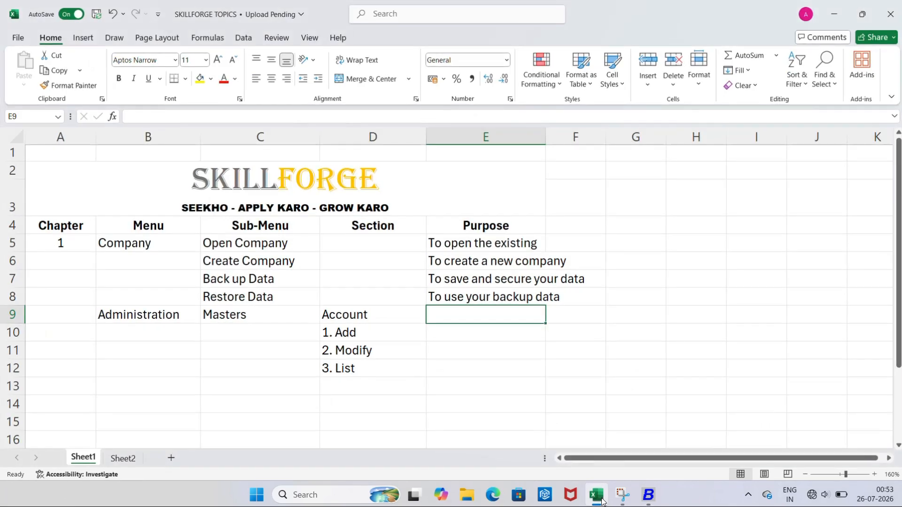
Review the Administration entry in B9 and the Masters entry in C9, then return to Busy 21
mouse_move(98, 316)
left_mouse_down()
mouse_move(153, 318)
mouse_move(100, 314)
left_mouse_up()
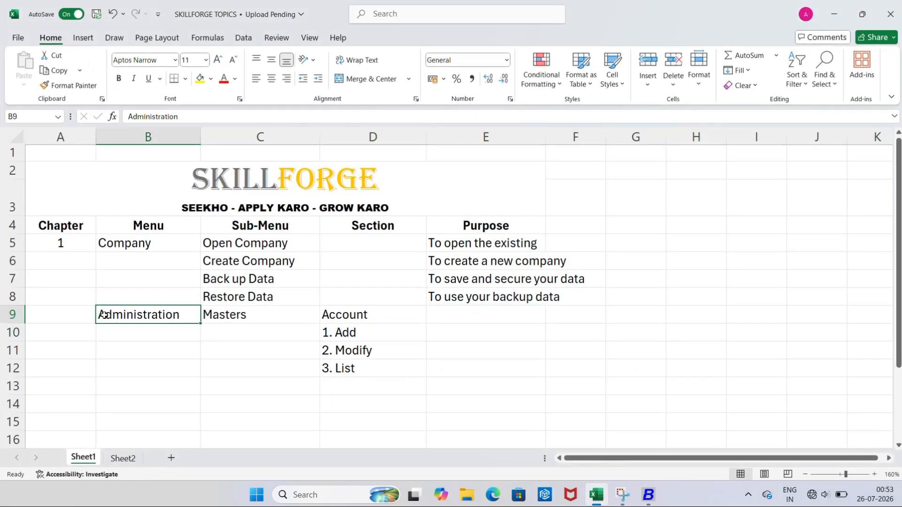
double_click(103, 315)
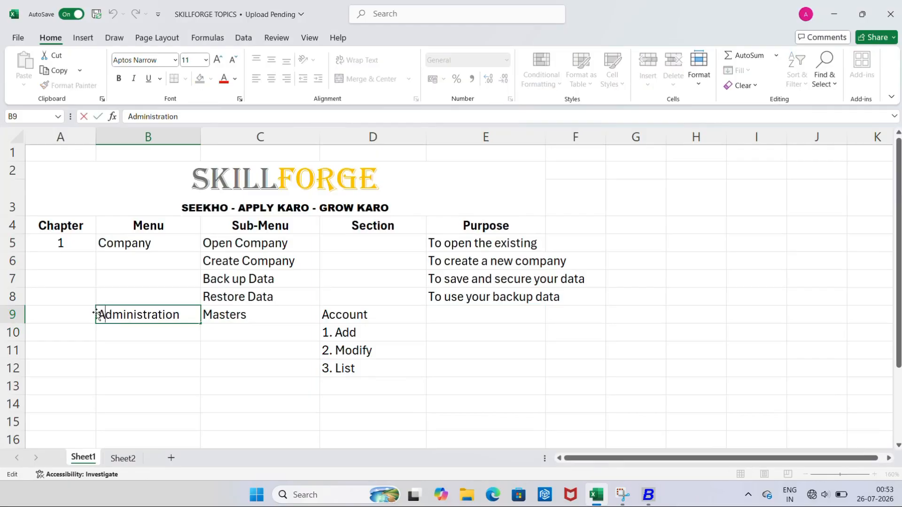
left_click_drag(101, 314, 184, 309)
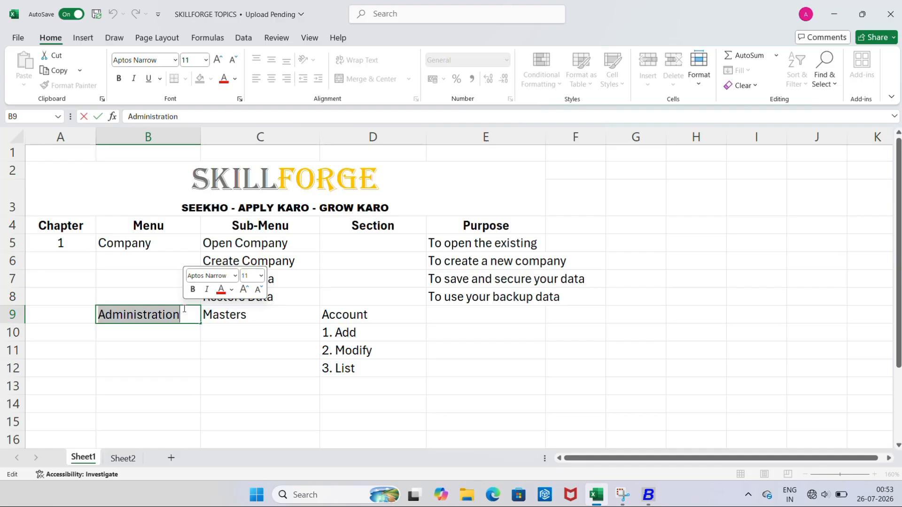
left_click(226, 319)
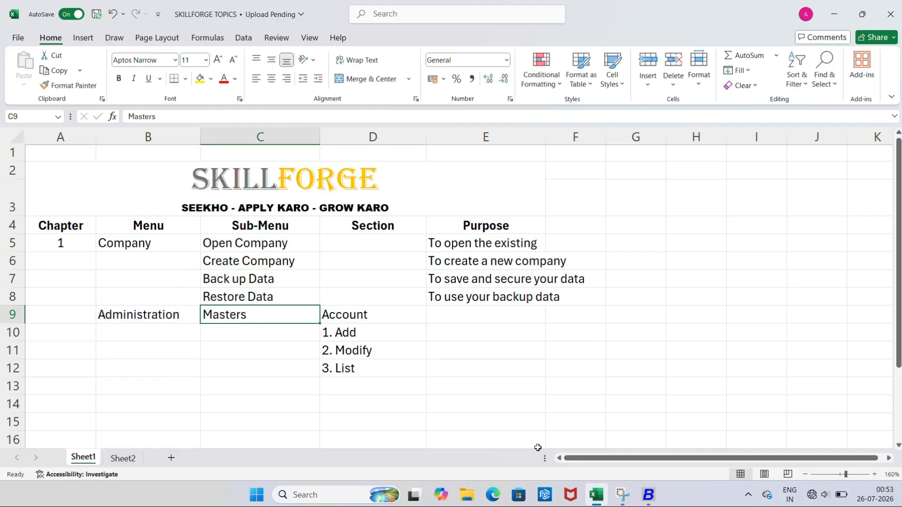
left_click(648, 494)
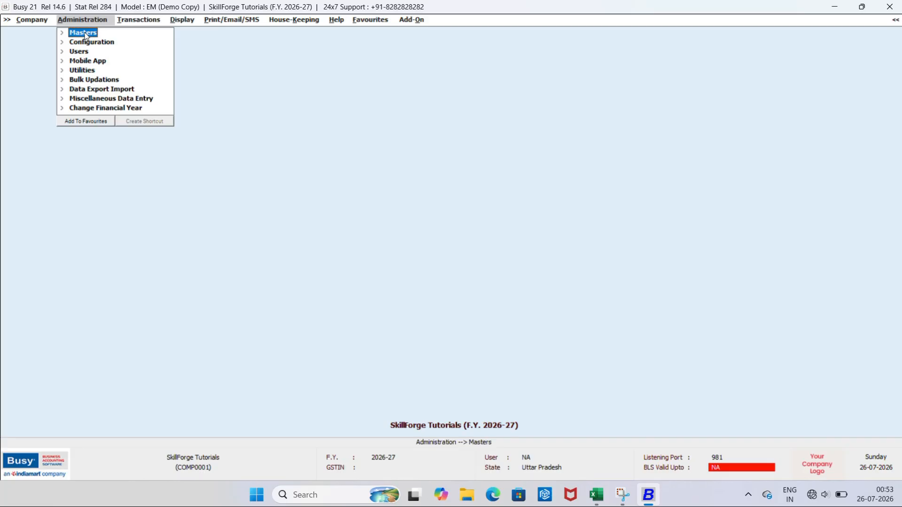
Expand Masters > Account to show Add, Modify and List, and choose Modify
left_click(84, 33)
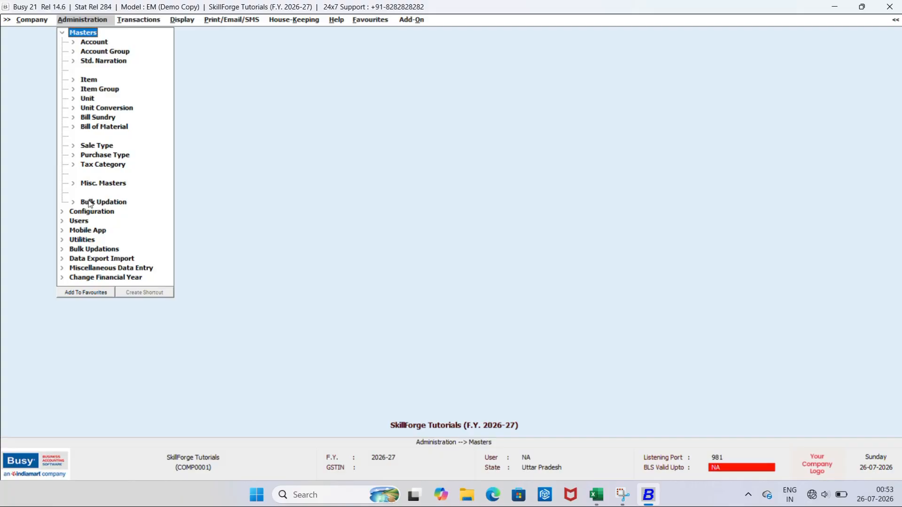
left_click(93, 42)
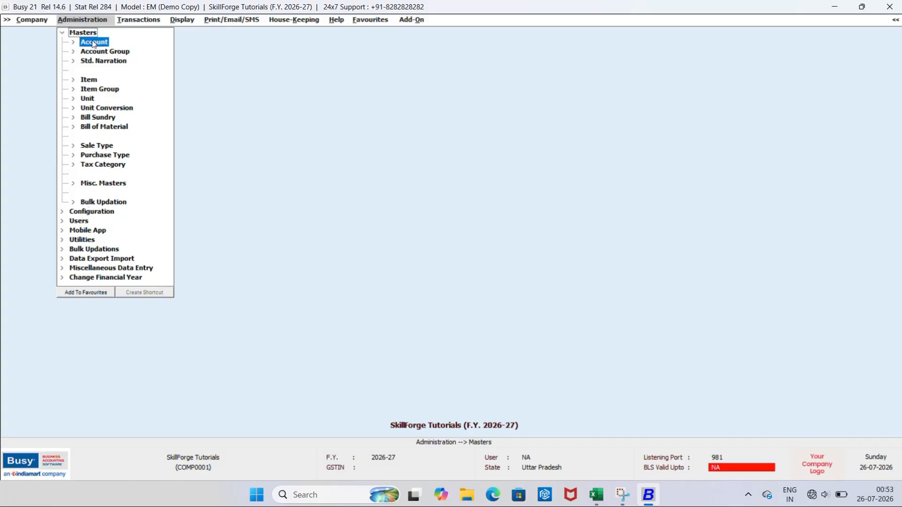
left_click(93, 44)
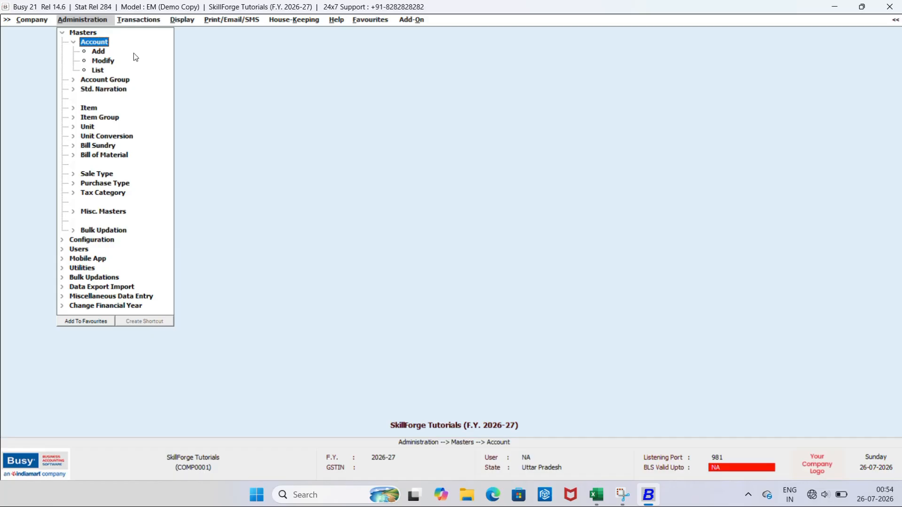
left_click(112, 62)
Leave the Modify account list and choose Add to start a new account master
left_click(113, 60)
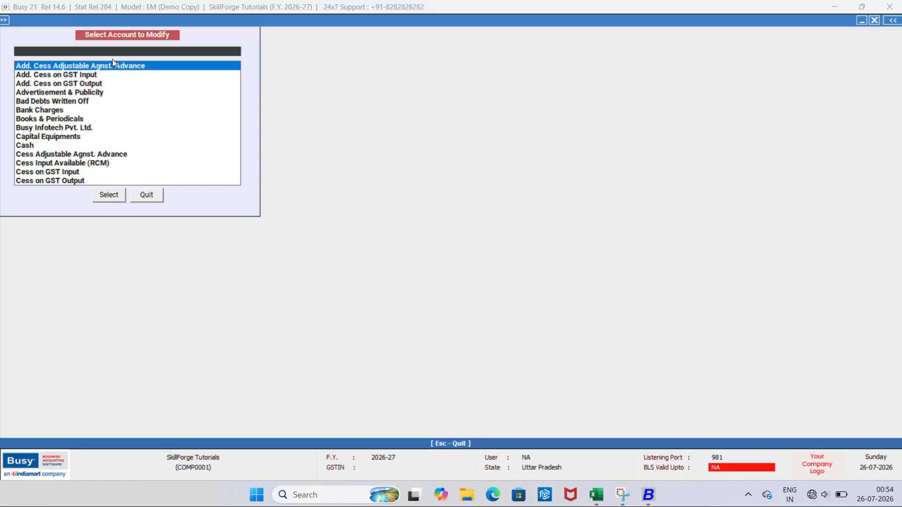
key("Escape")
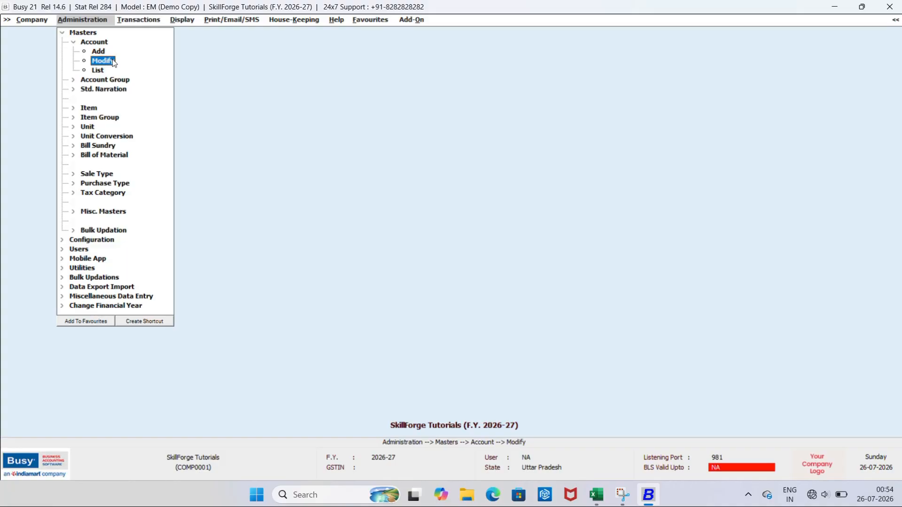
key("Down")
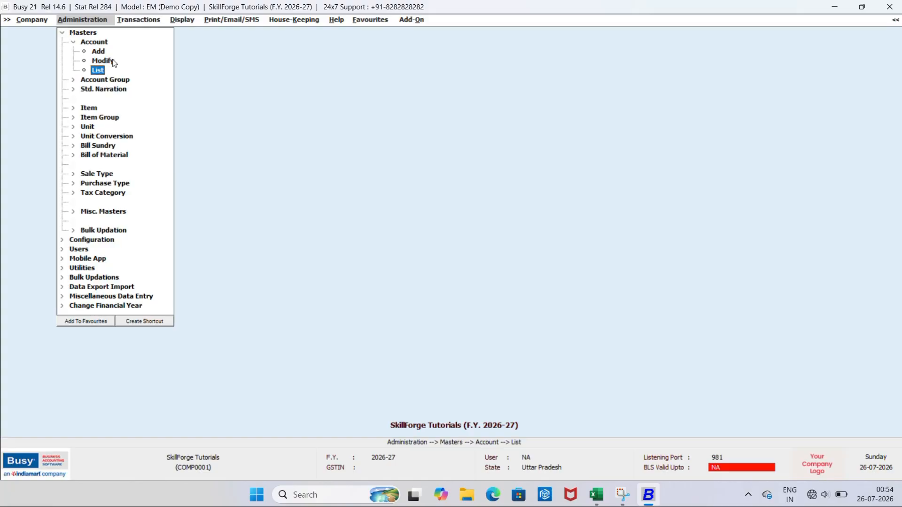
key("Up")
key("Up")
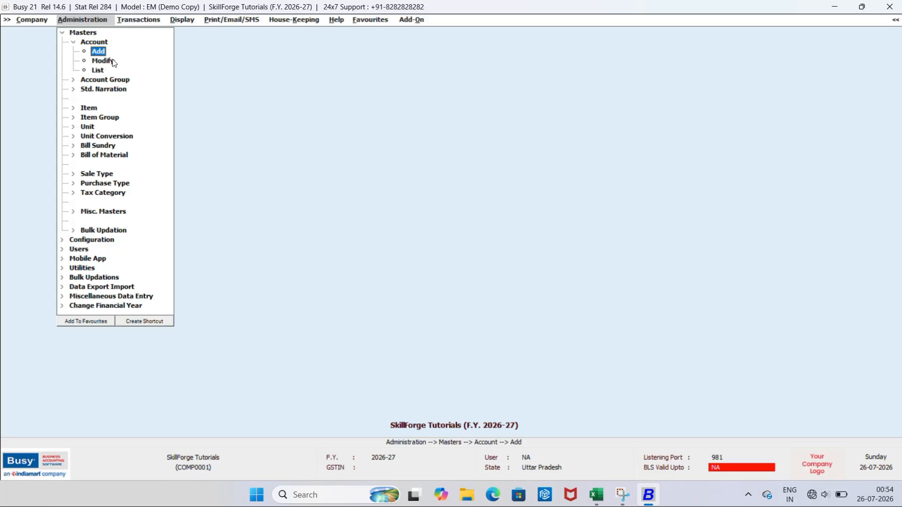
key("Return")
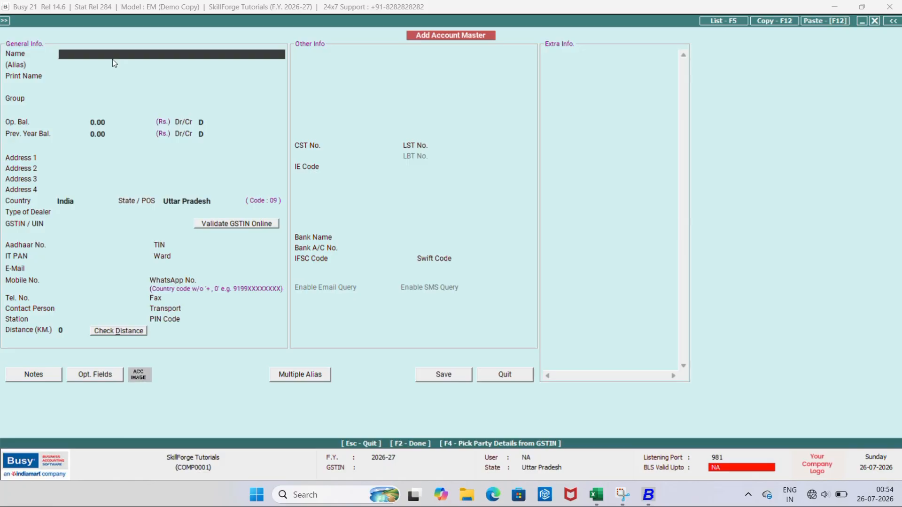
Enter Raj Traders as the account name and print name, skipping the alias
type("Raj Traders")
key("Return")
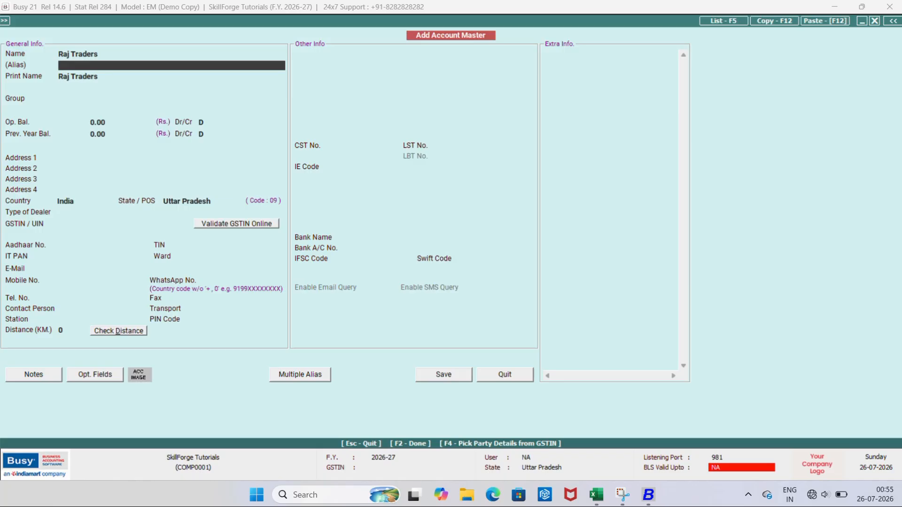
key("Return")
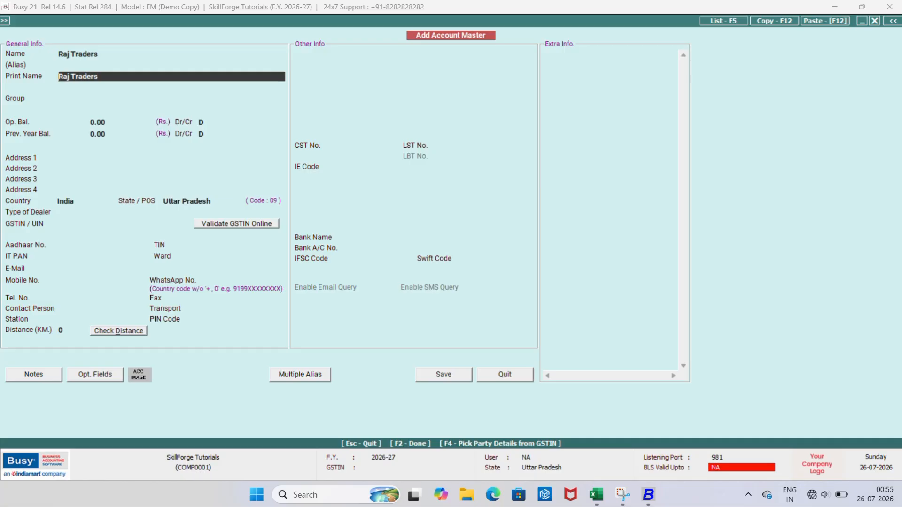
key("Return")
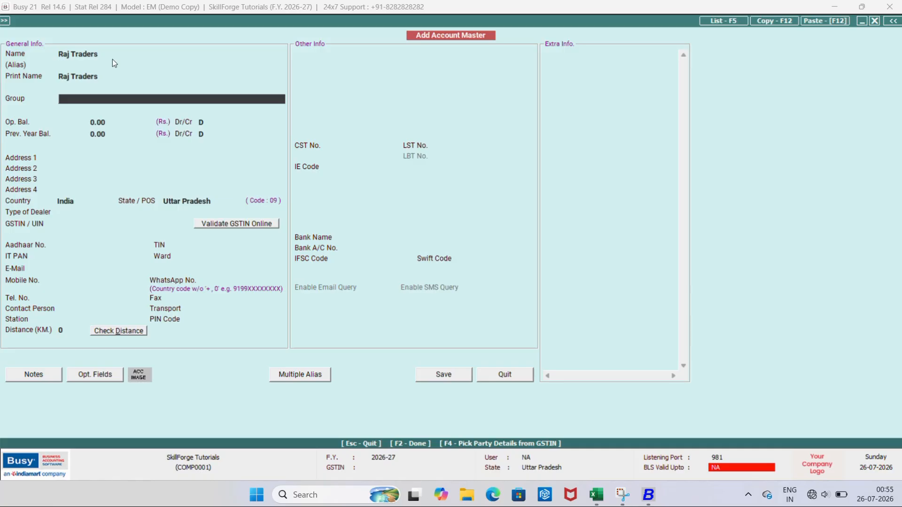
type("sn")
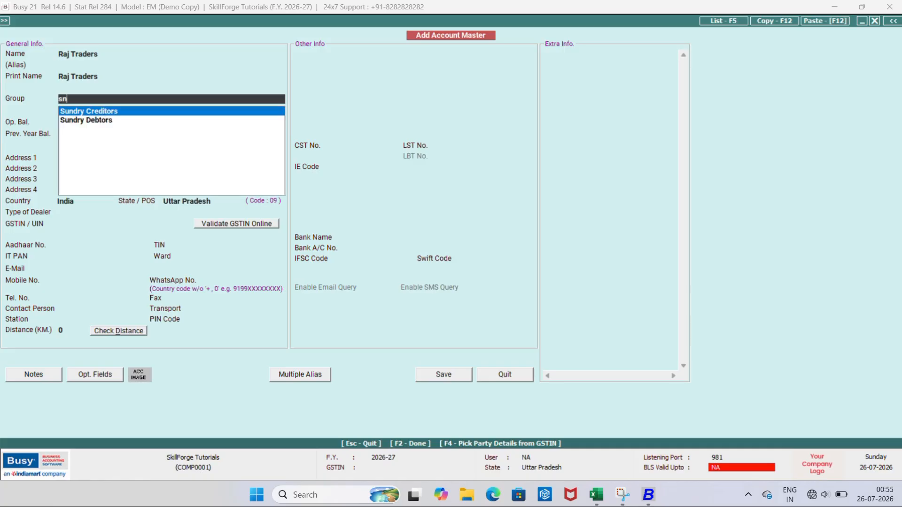
Accept Sundry Creditors as the account's group
key("Return")
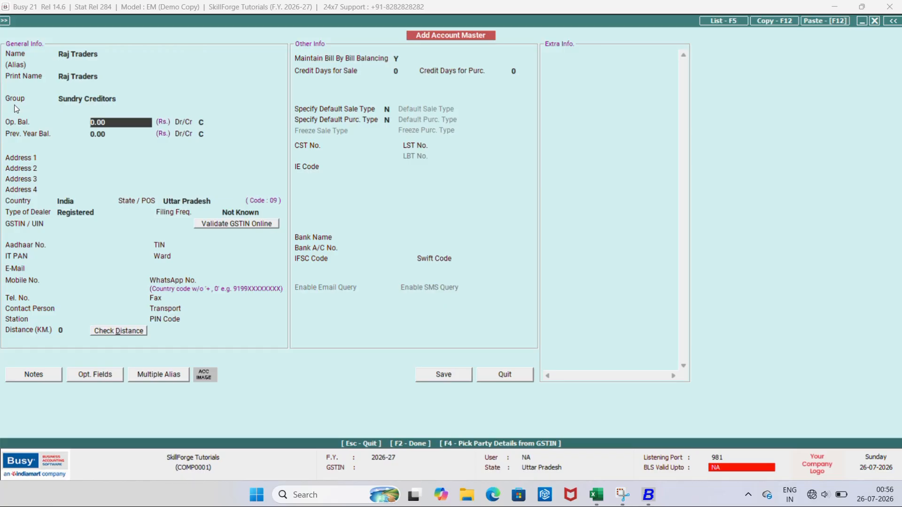
Enter an opening balance of 25,000.00 as credit
type("25000")
key("Return")
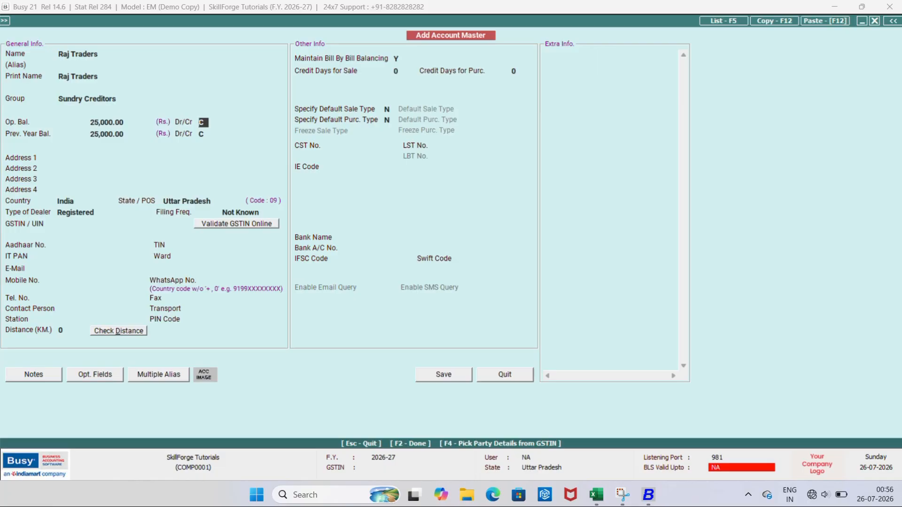
key("Return")
key("Return")
key("Return")
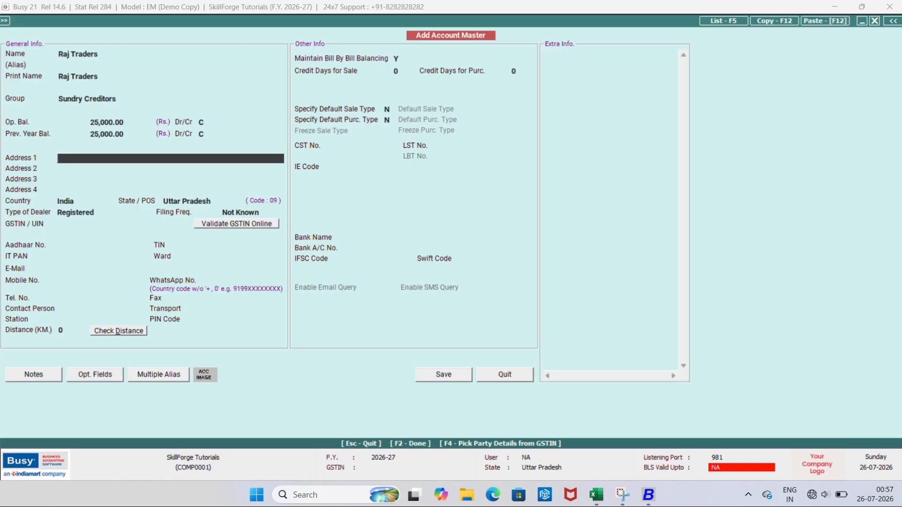
Fill Address 1 with 'aaaaa' and keep India as the country
type("b")
key("BackSpace")
type("aaaaa")
key("Return")
key("Return")
key("Return")
key("Return")
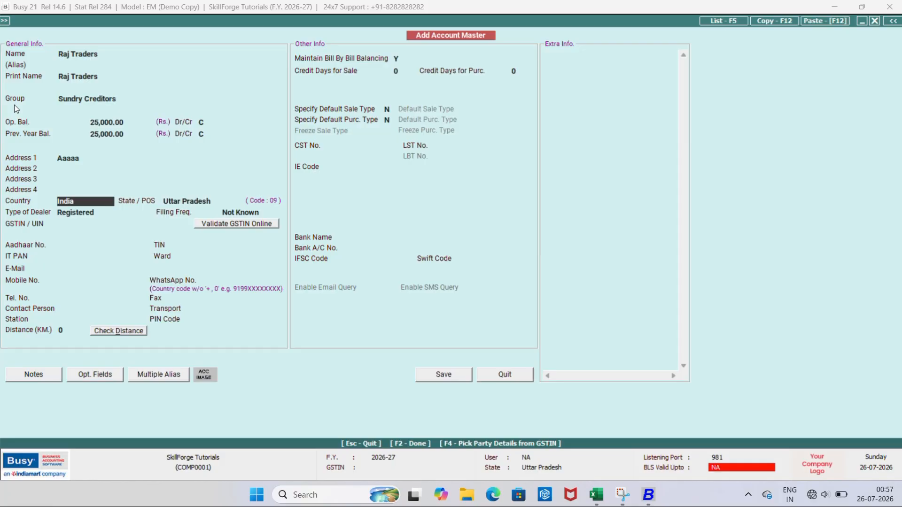
key("Return")
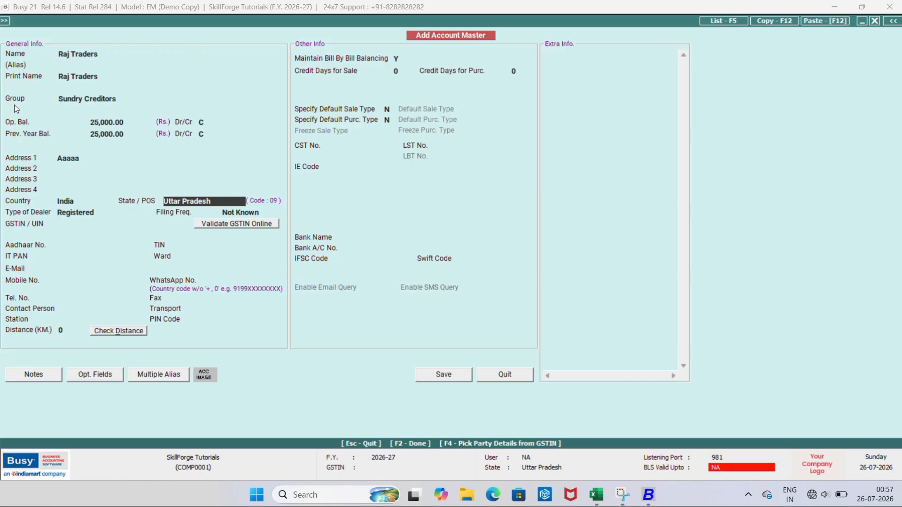
Select Delhi as the account's State/POS
type("d")
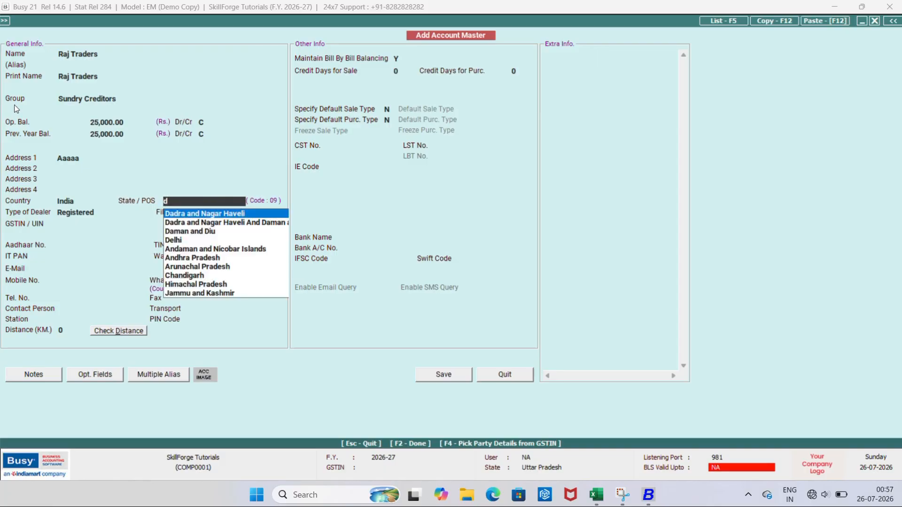
key("Down")
key("Down")
key("Down")
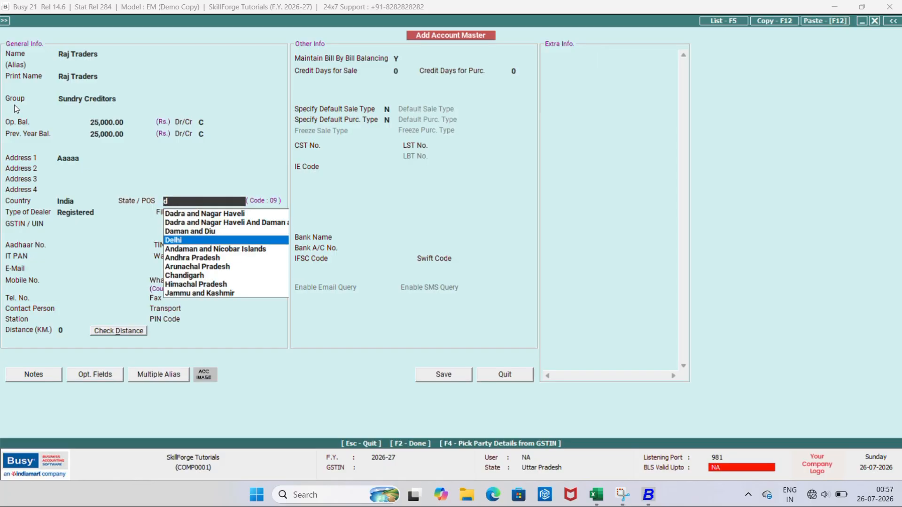
key("Return")
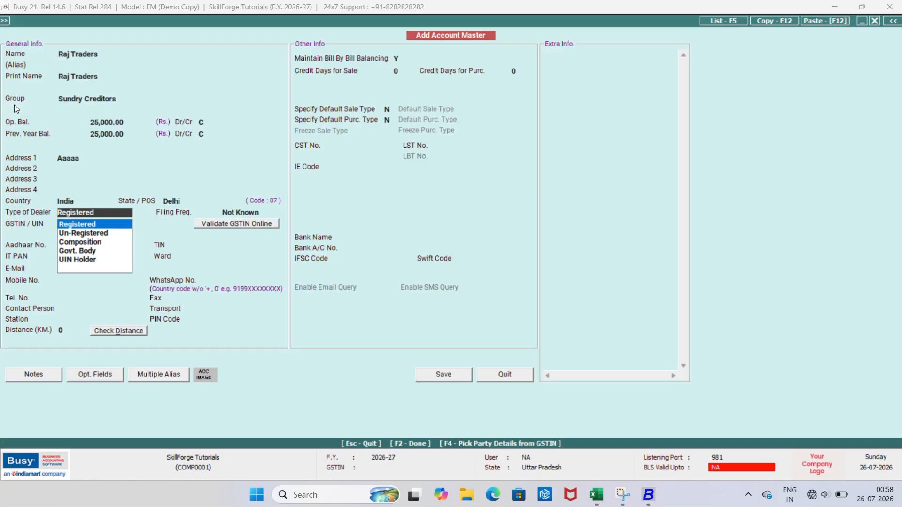
Keep Not Known as the filing frequency and bring up the Type of Dealer choices
key("Return")
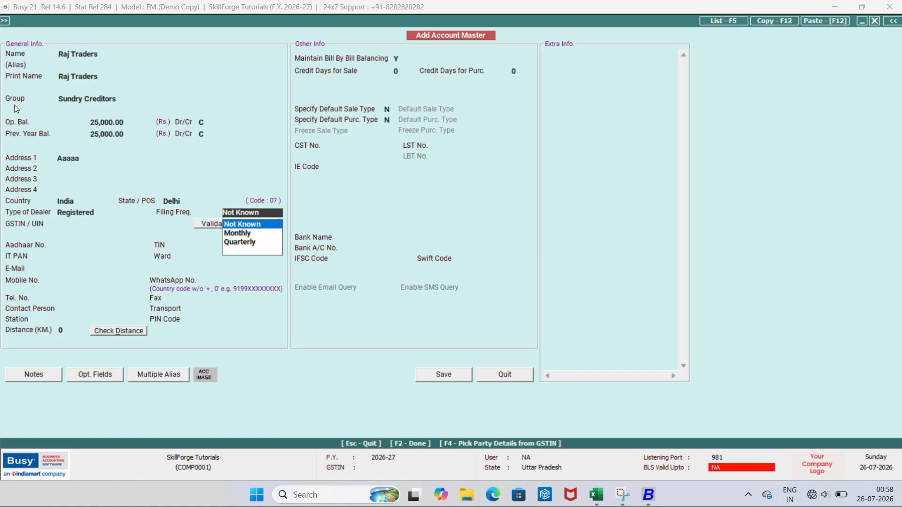
key("Down")
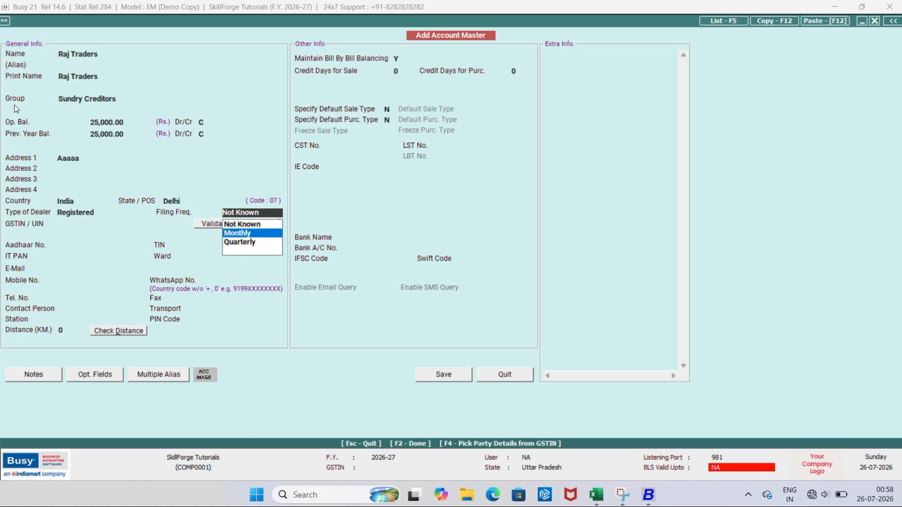
key("Down")
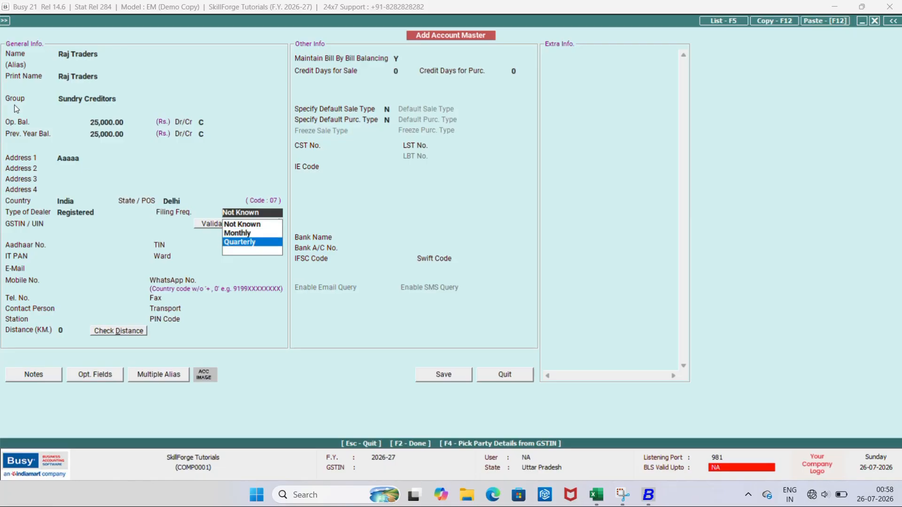
key("Down")
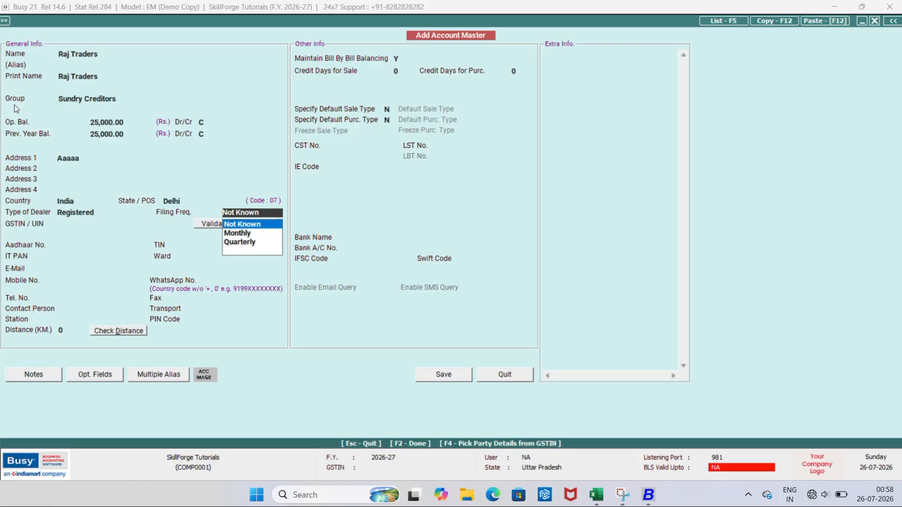
key("Return")
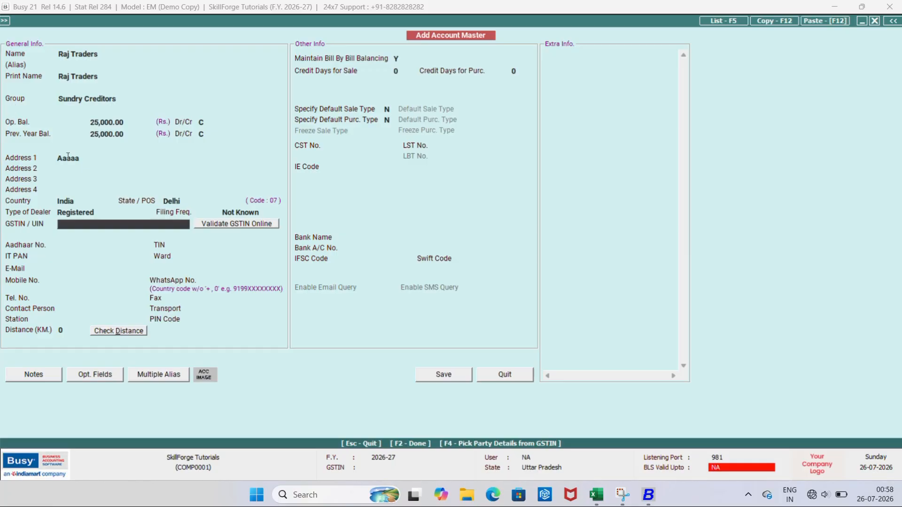
left_click(107, 213)
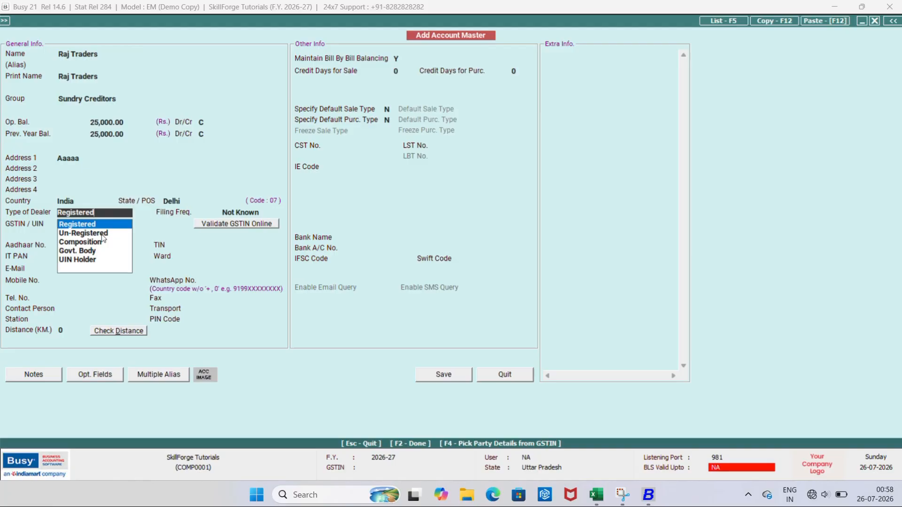
Set the dealer type to Un-Registered, leaving GSTIN/UIN and Aadhaar No. empty
left_click(102, 234)
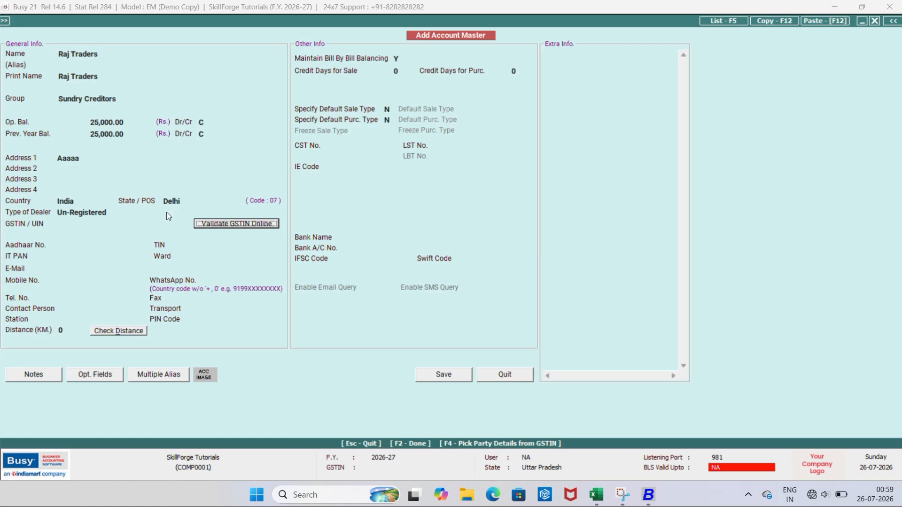
left_click(66, 225)
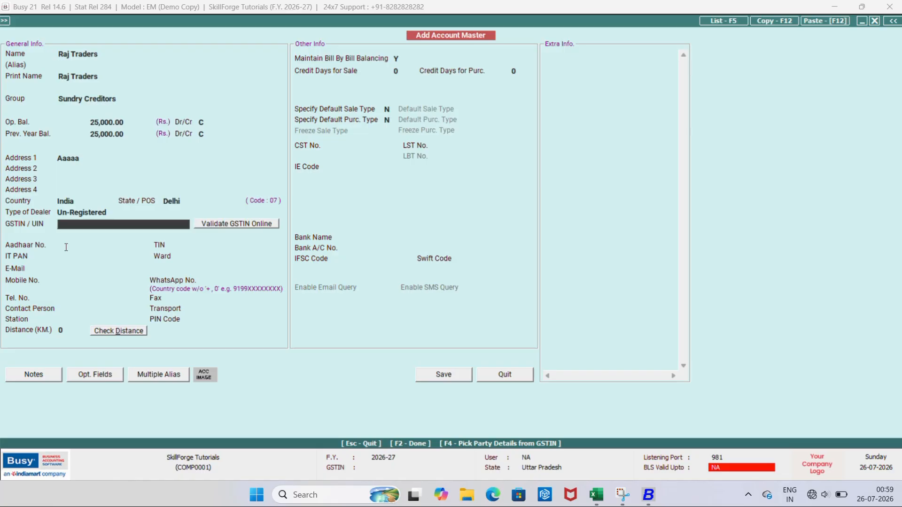
left_click(67, 247)
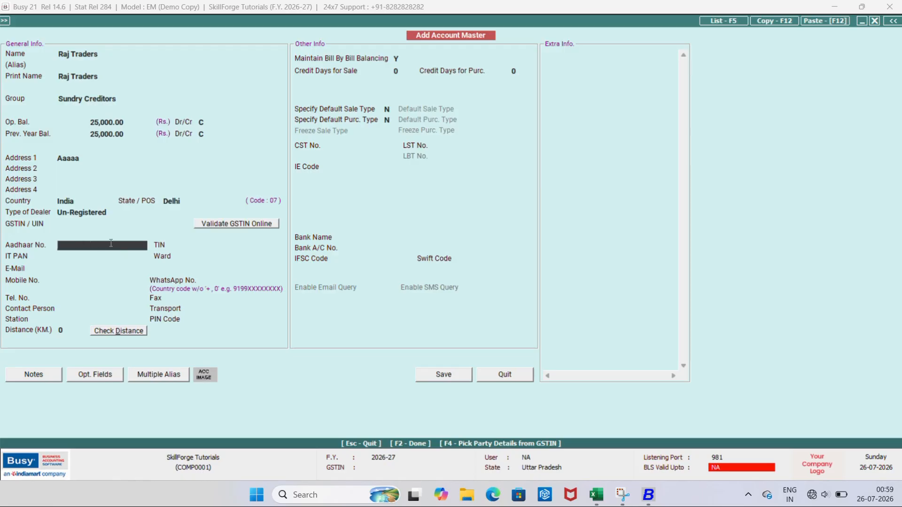
left_click(74, 270)
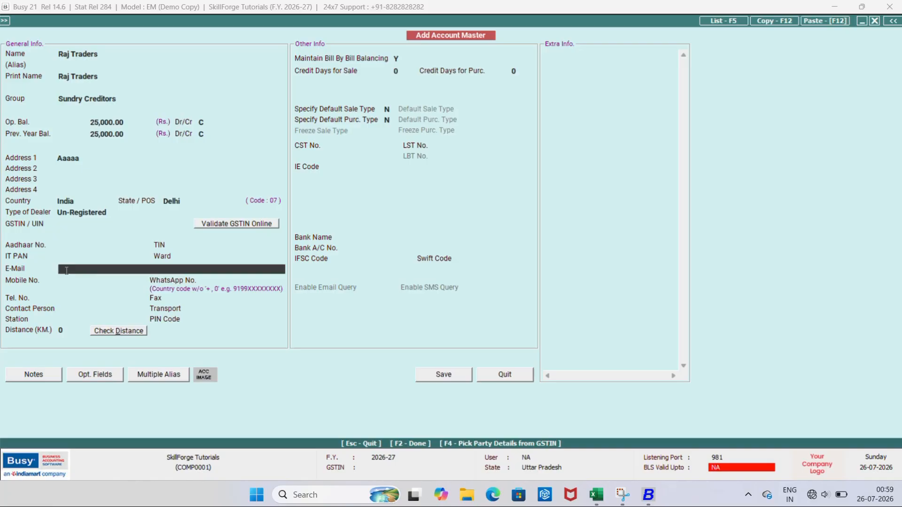
Enter the supplier's e-mail address in the E-Mail field
type("abc@gmail.com")
key("Return")
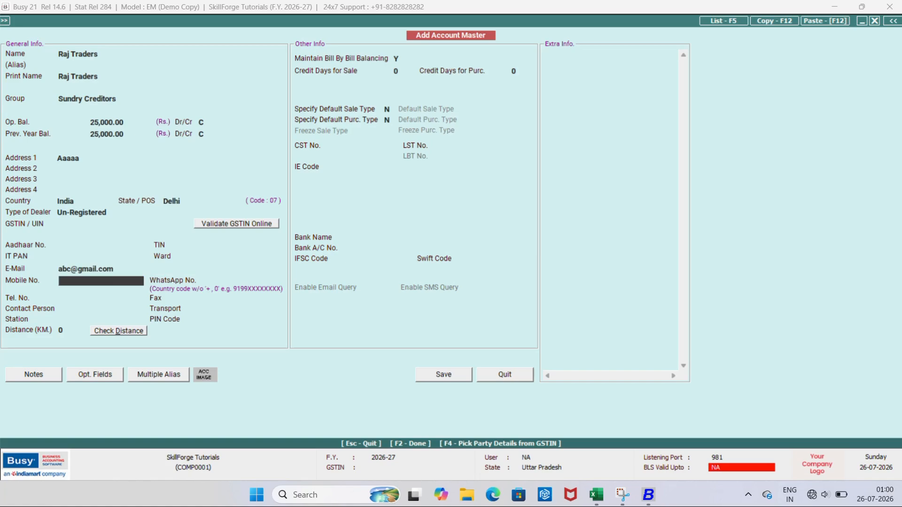
key("Up")
key("Return")
key("Up")
key("Down")
key("Up")
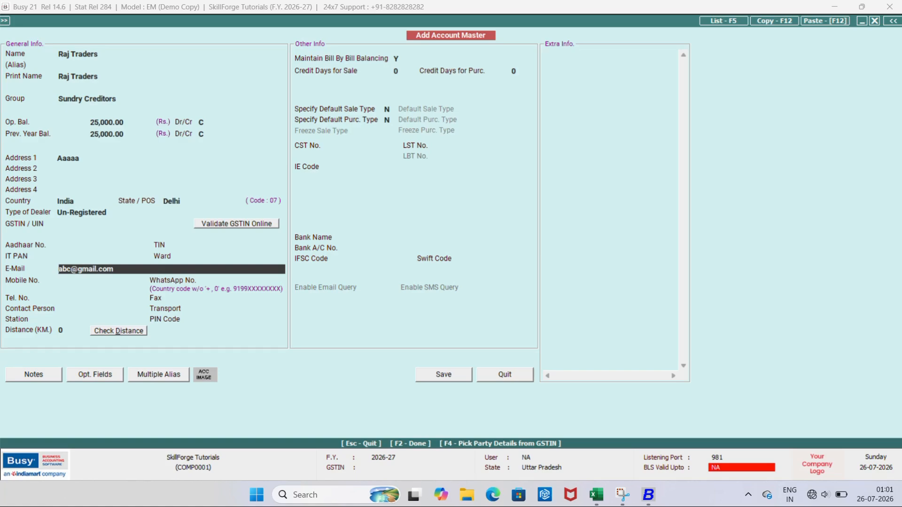
key("Return")
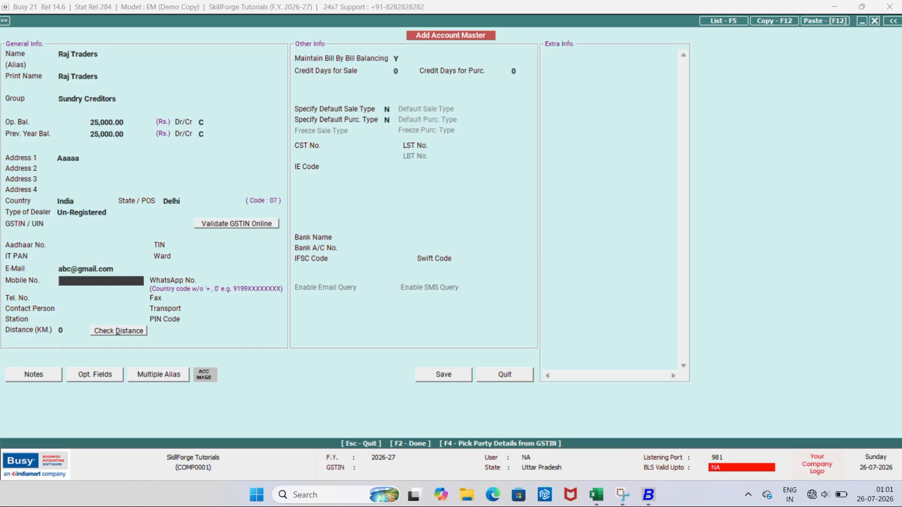
key("Up")
key("Return")
Fill in the mobile number and leave WhatsApp No. blank
type("123")
key("Return")
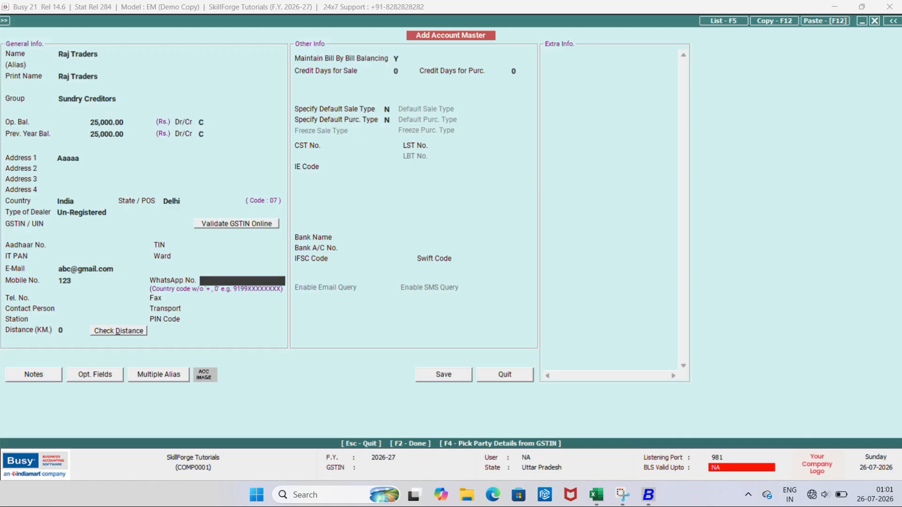
key("Return")
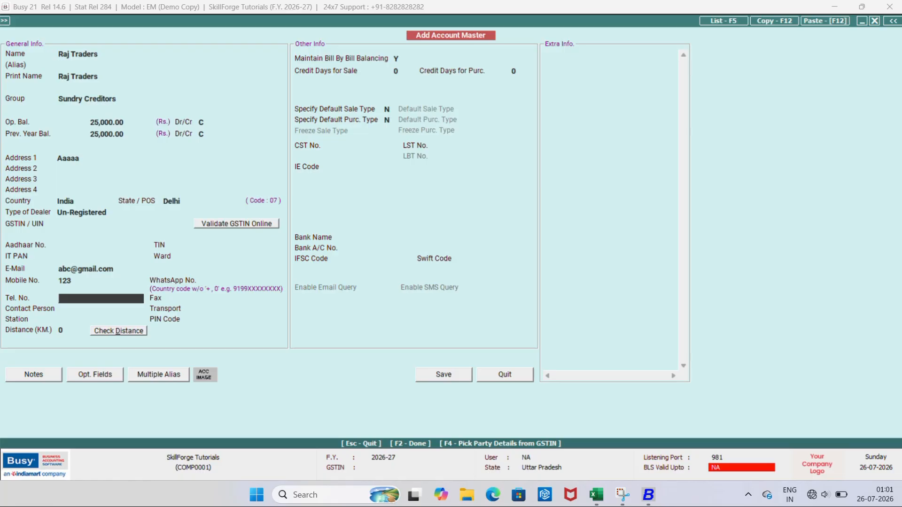
Enter the contact person's name in the Raj Traders ledger
left_click(200, 298)
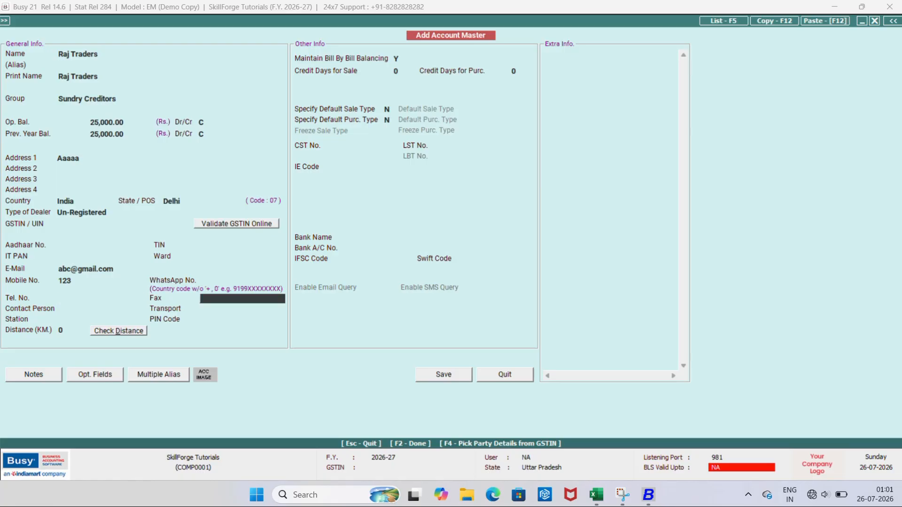
key("Return")
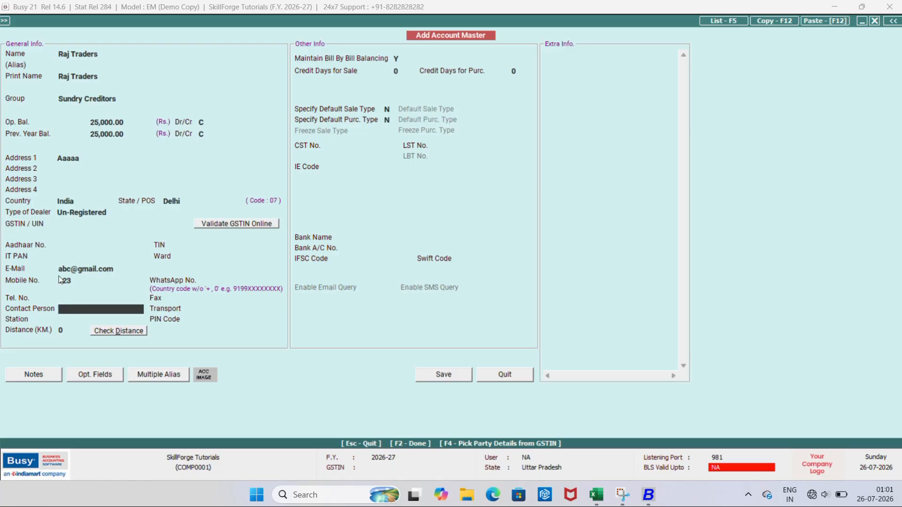
left_click_drag(73, 281, 68, 280)
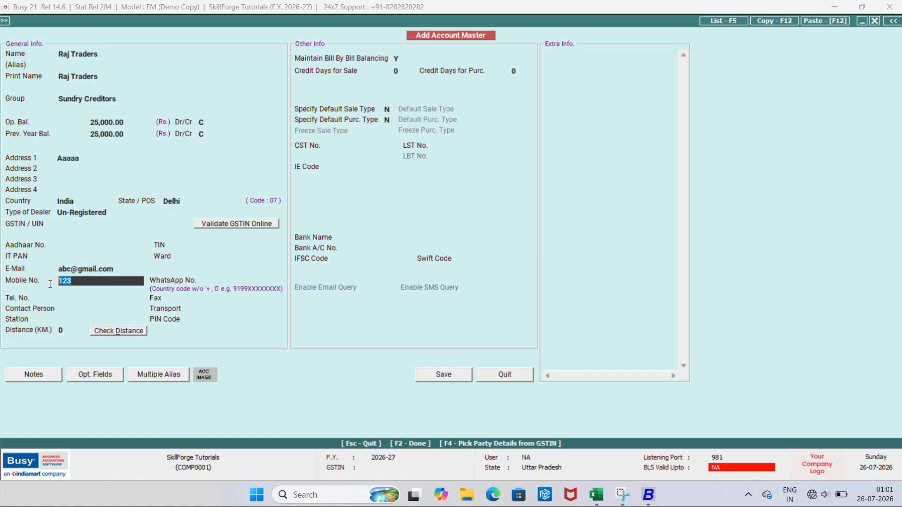
left_click(75, 316)
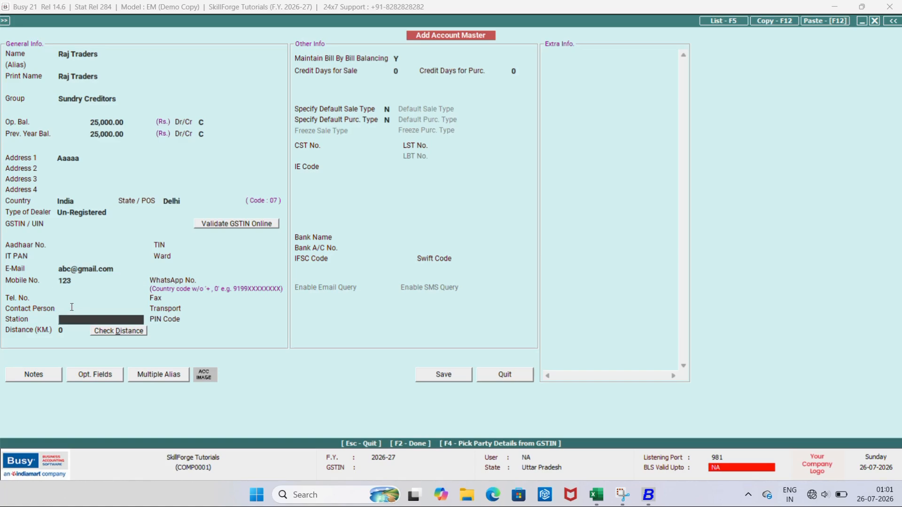
left_click(71, 307)
type("Mr")
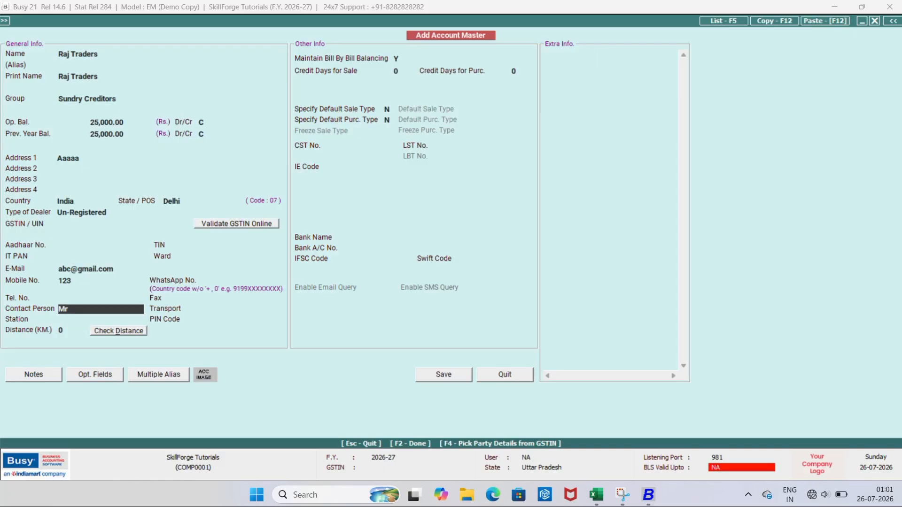
type(". Raj")
key("Return")
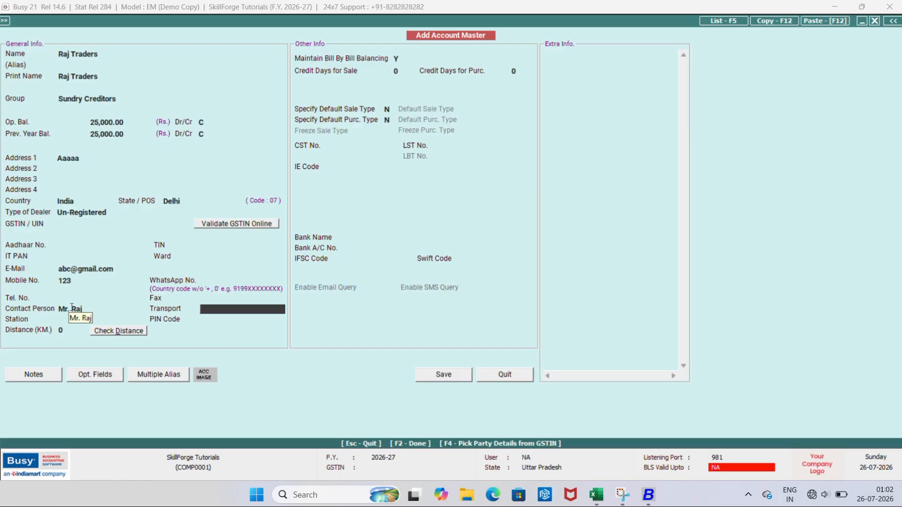
Skip transport and station, and correct the PIN code to 110094
key("Return")
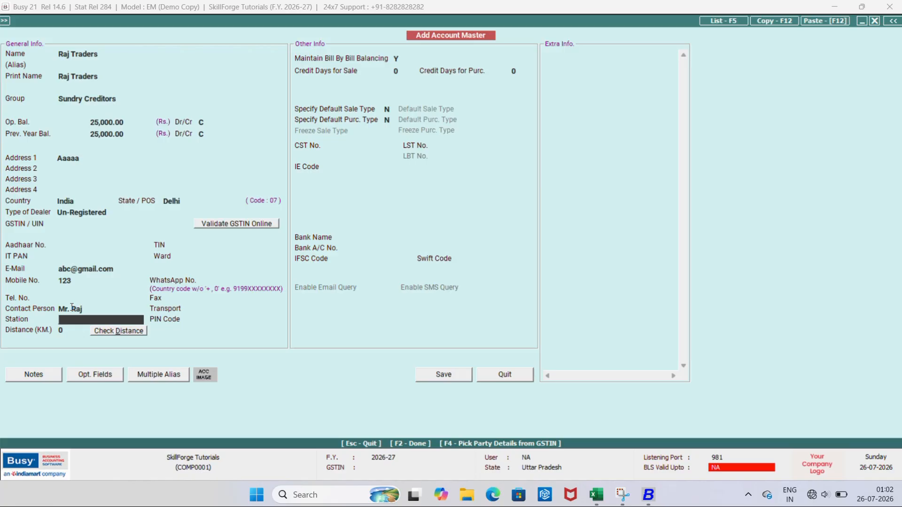
key("Return")
type("201001")
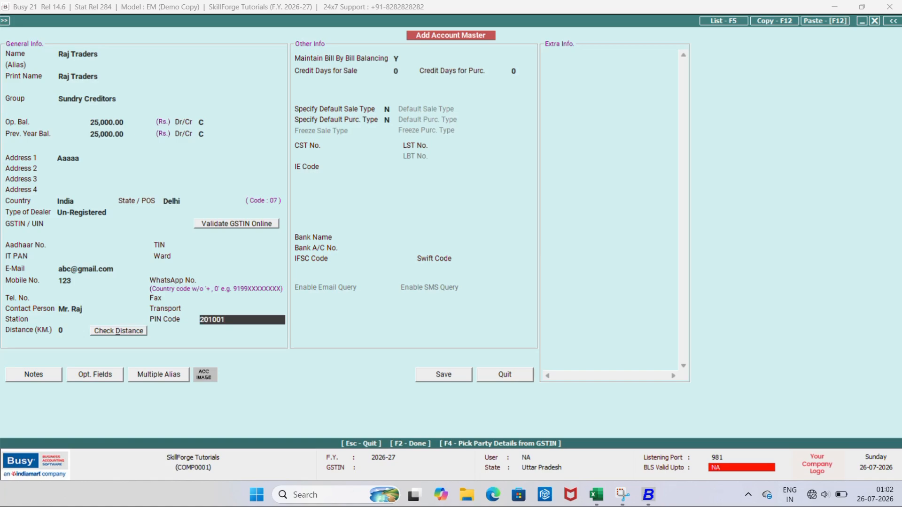
key("BackSpace")
key("BackSpace")
key("BackSpace")
key("BackSpace")
key("BackSpace")
key("BackSpace")
type("110094")
key("Return")
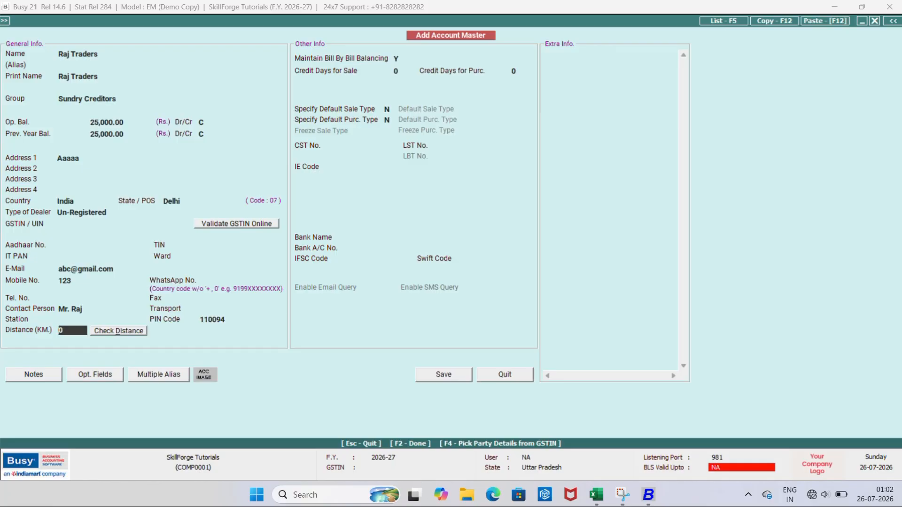
Enter a 15 km distance, keep bill-by-bill balancing at Y, and set 15 credit days for sale
type("15")
key("Return")
key("n")
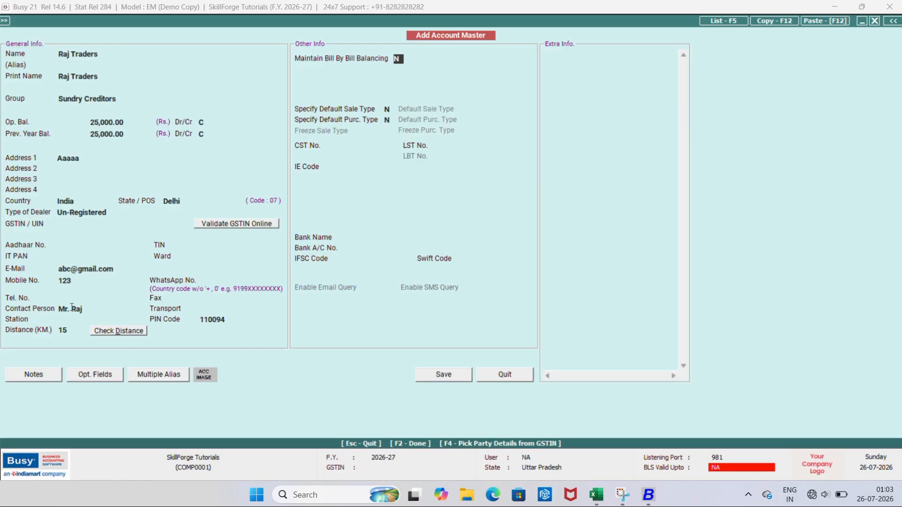
key("y")
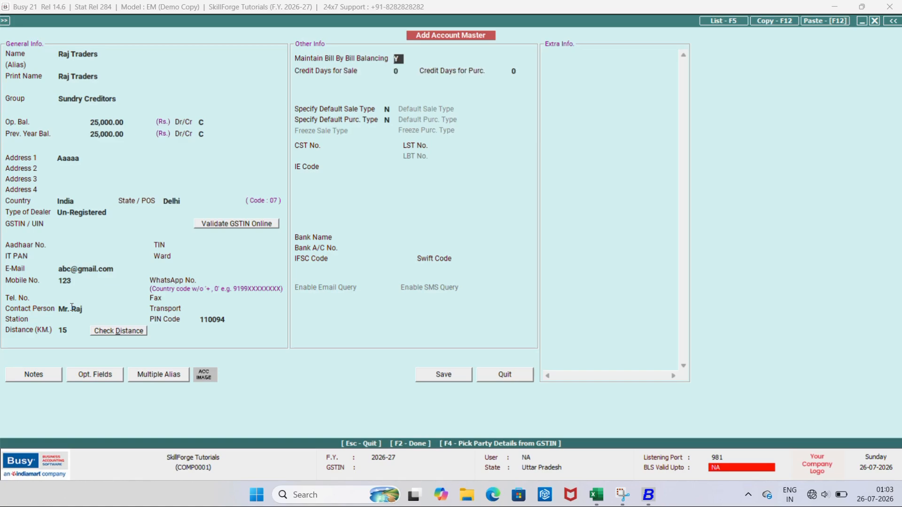
key("Return")
type("15")
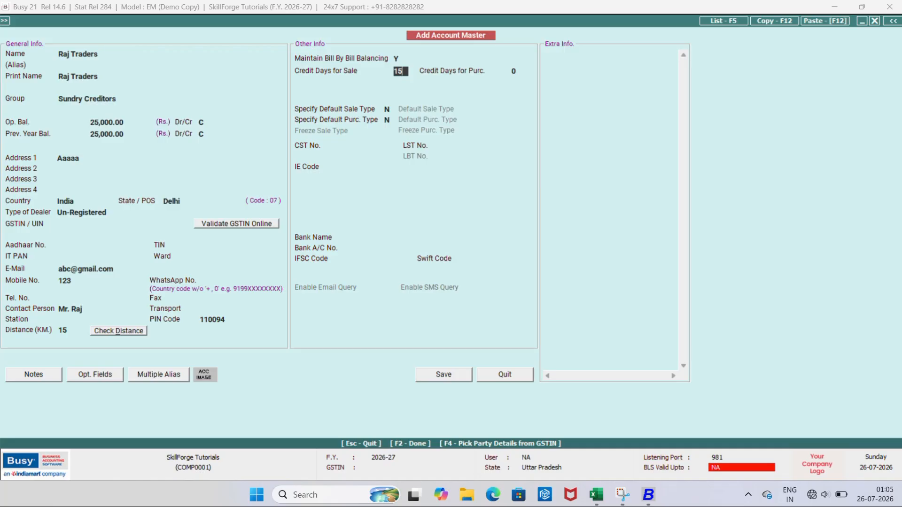
Skip the purchase credit days, IE code and bank fields to reach the bill-by-bill breakdown of the 25,000.00 Cr balance
key("Return")
key("Return")
key("Return")
key("Return")
key("Return")
key("Return")
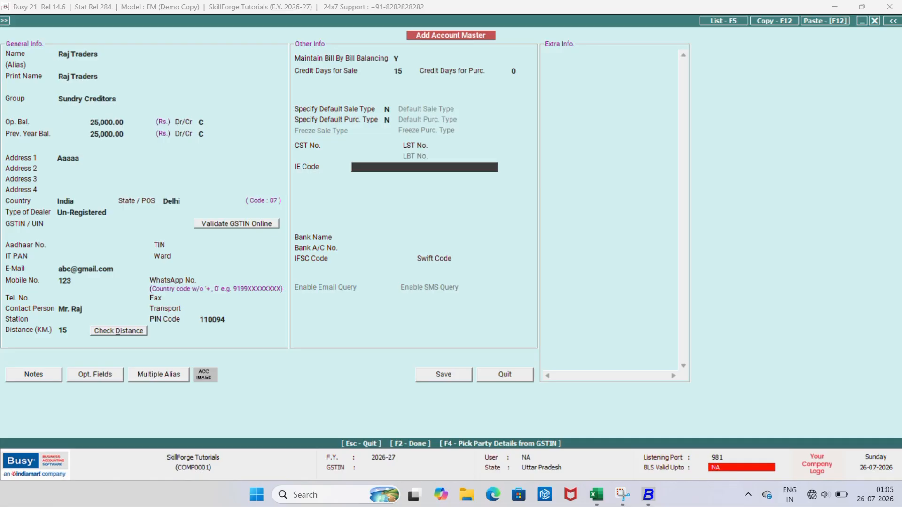
key("Return")
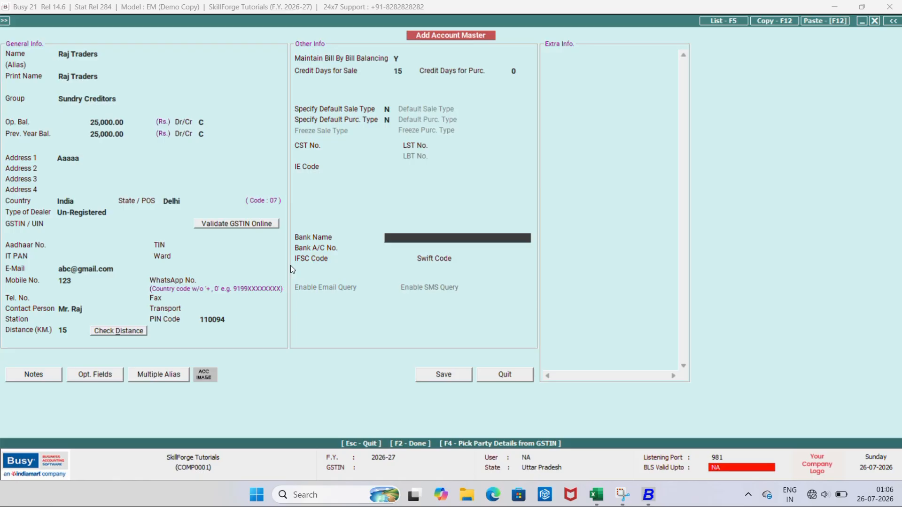
key("Return")
key("Return")
key("Return")
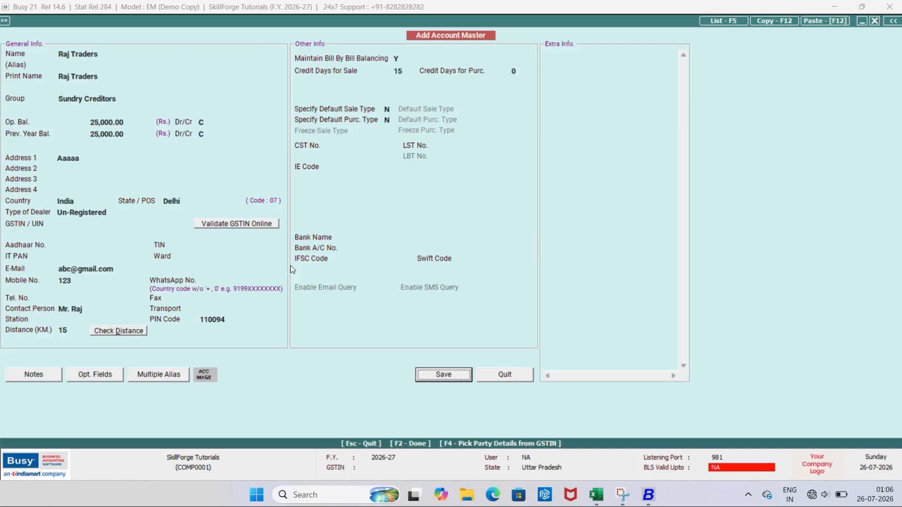
key("Return")
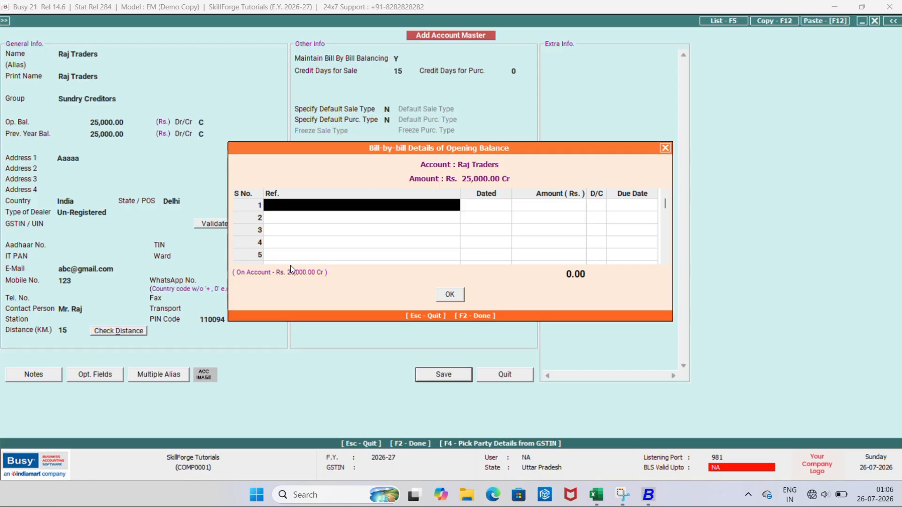
type("RT")
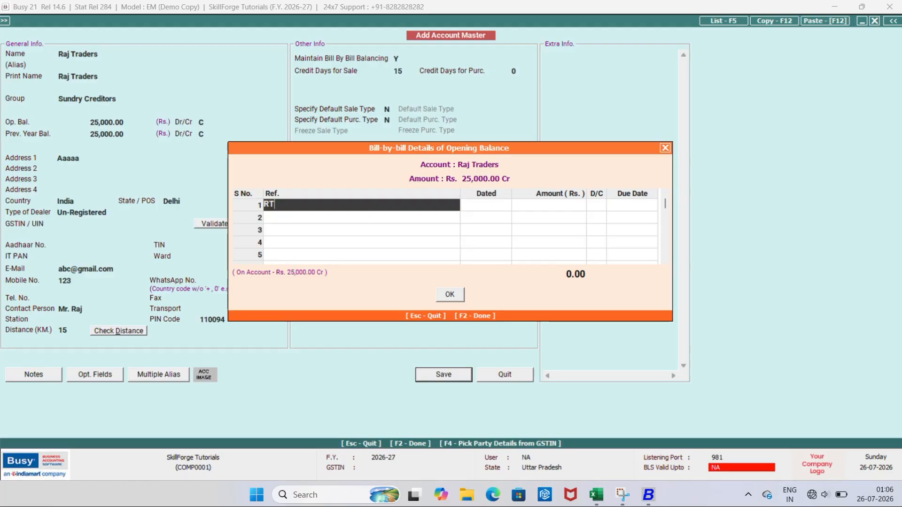
type("-01")
key("Return")
key("Return")
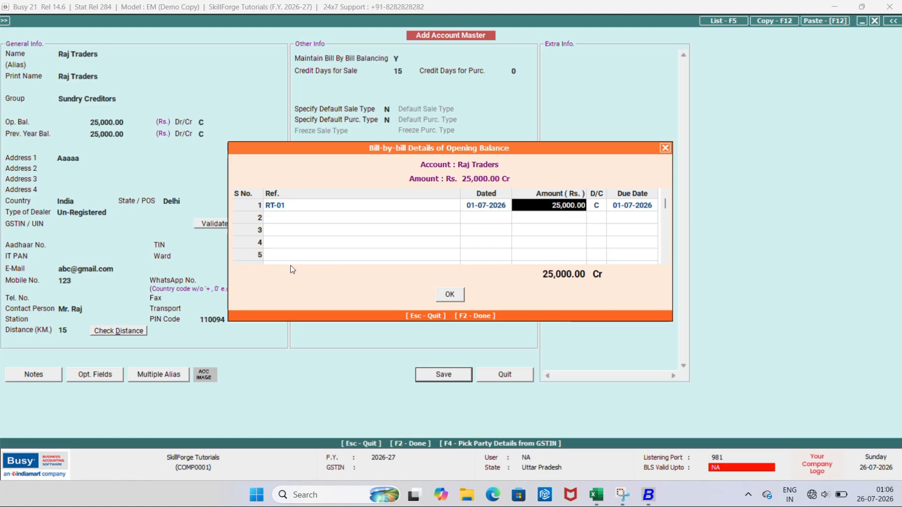
type("10000")
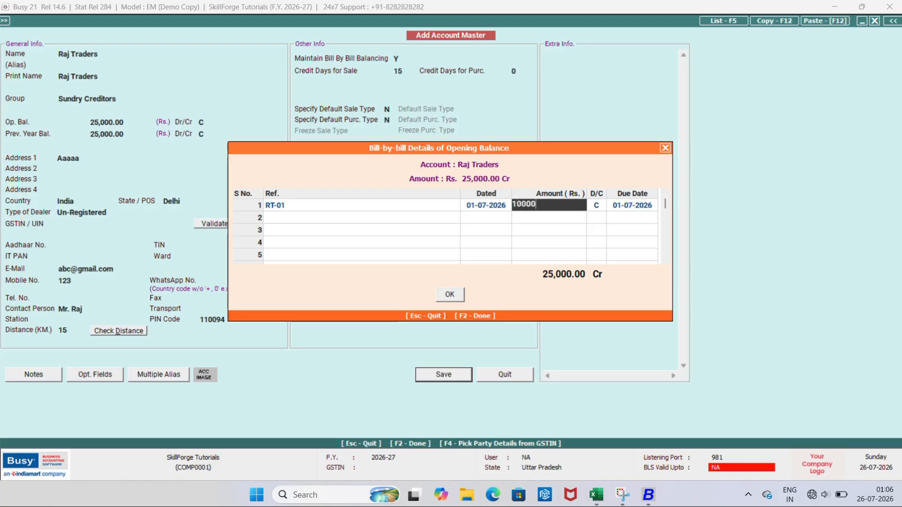
key("Return")
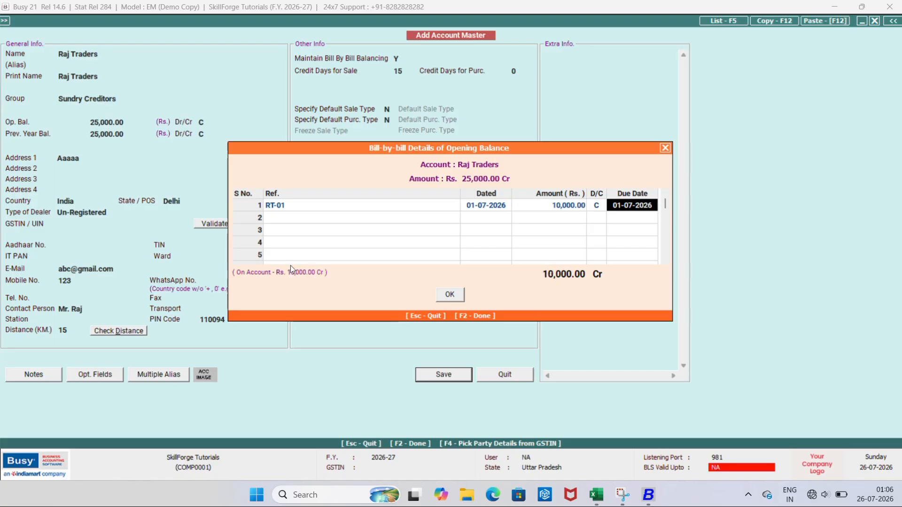
key("Return")
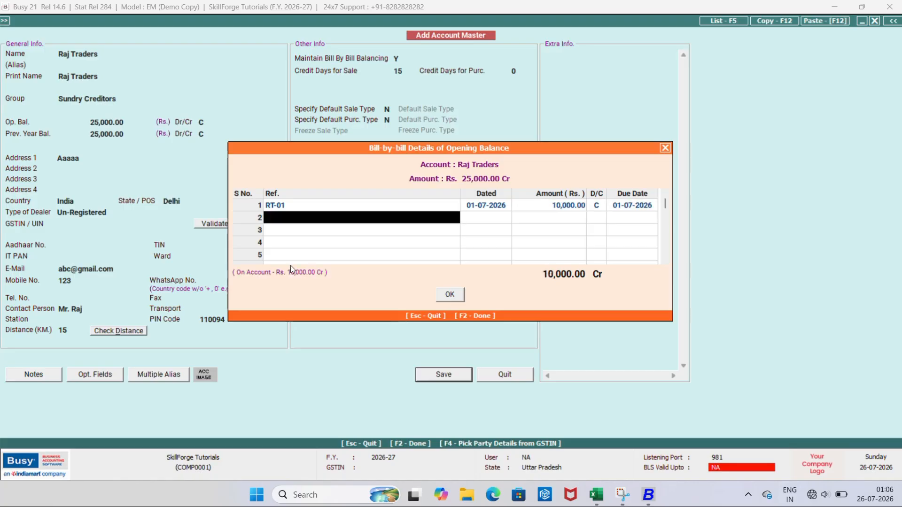
type("Rt-")
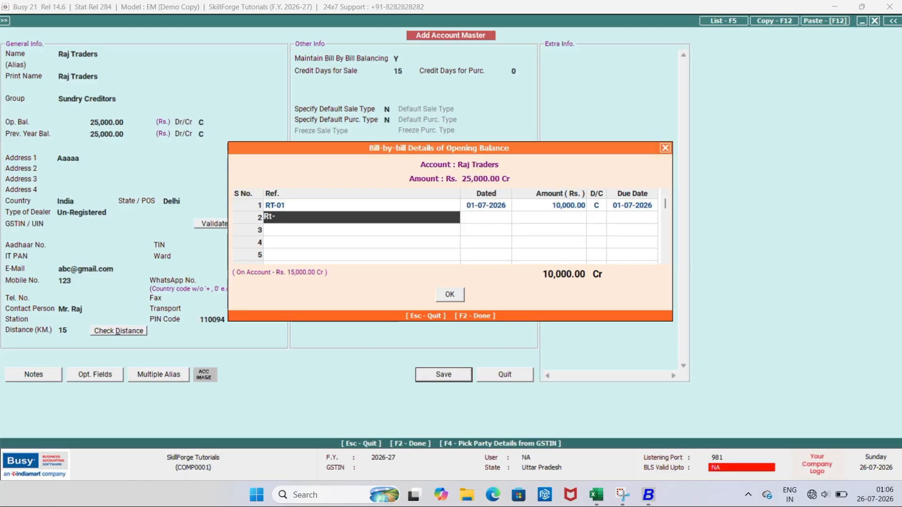
type("02")
key("Return")
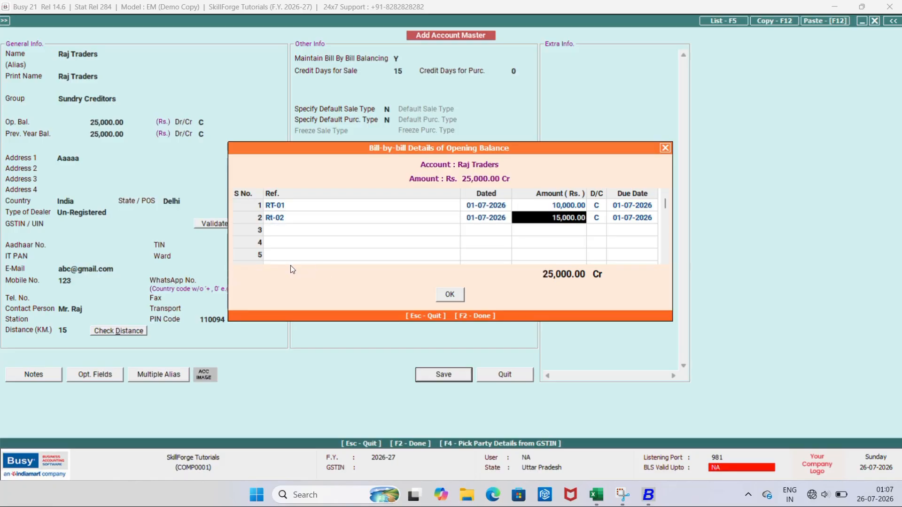
key("Return")
key("Return")
key("Return")
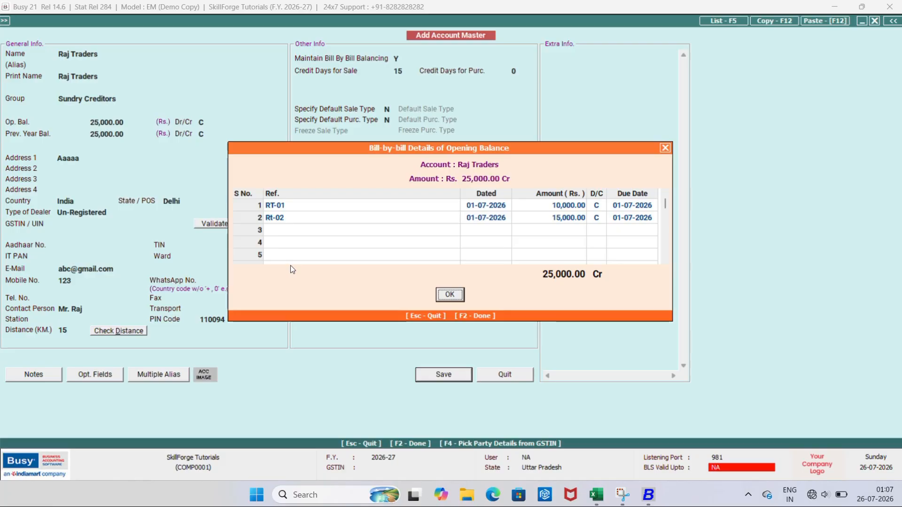
right_click(252, 220)
left_click(263, 228)
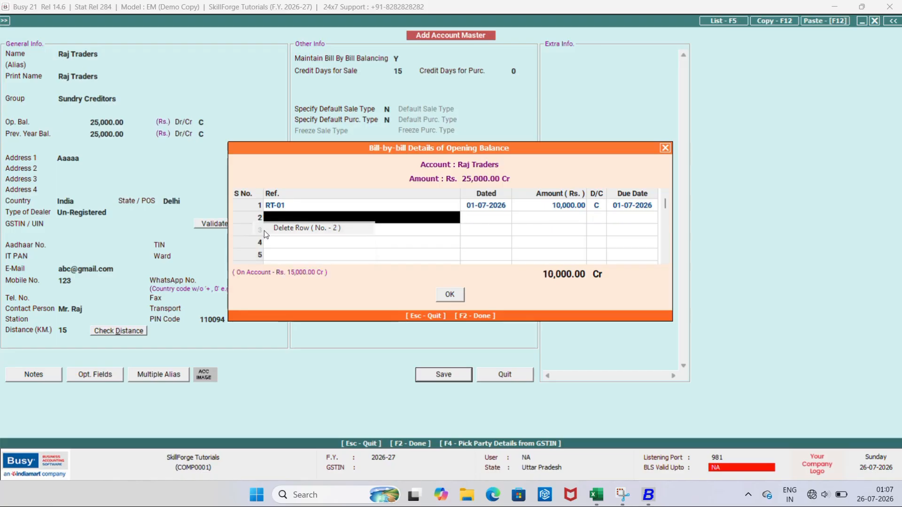
left_click(252, 205)
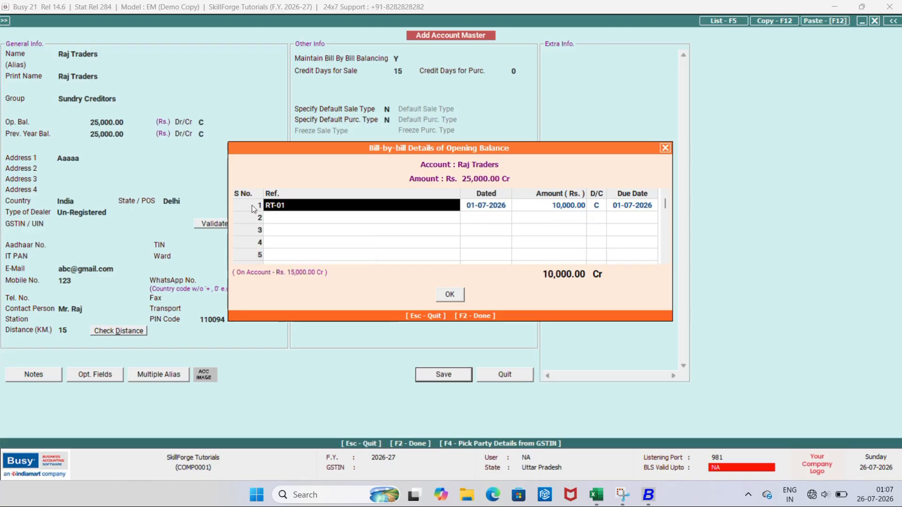
right_click(252, 205)
left_click(272, 212)
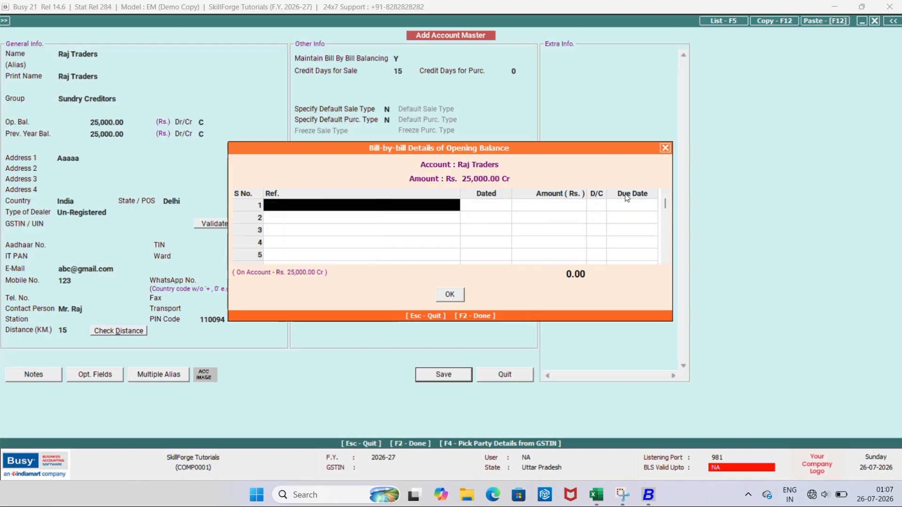
Close the emptied bill breakdown, change Raj Traders' opening balance to 0 and save the account
left_click(665, 148)
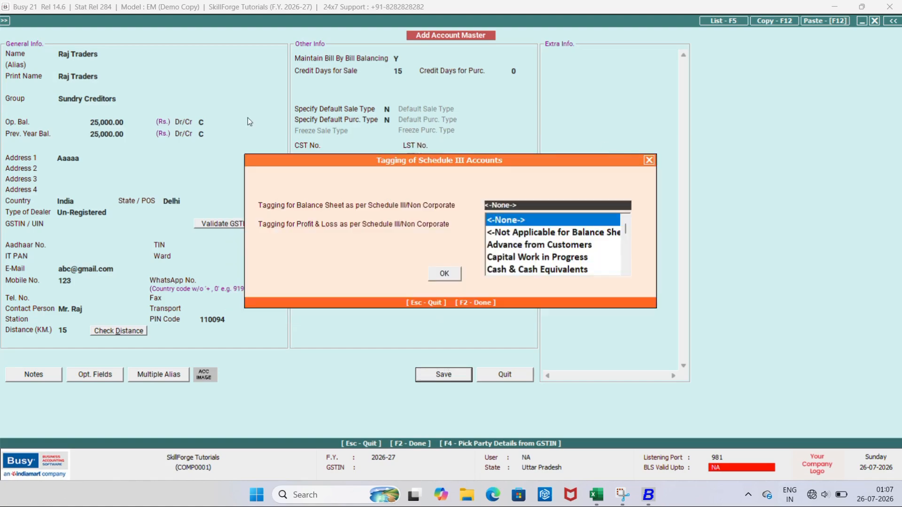
left_click(650, 160)
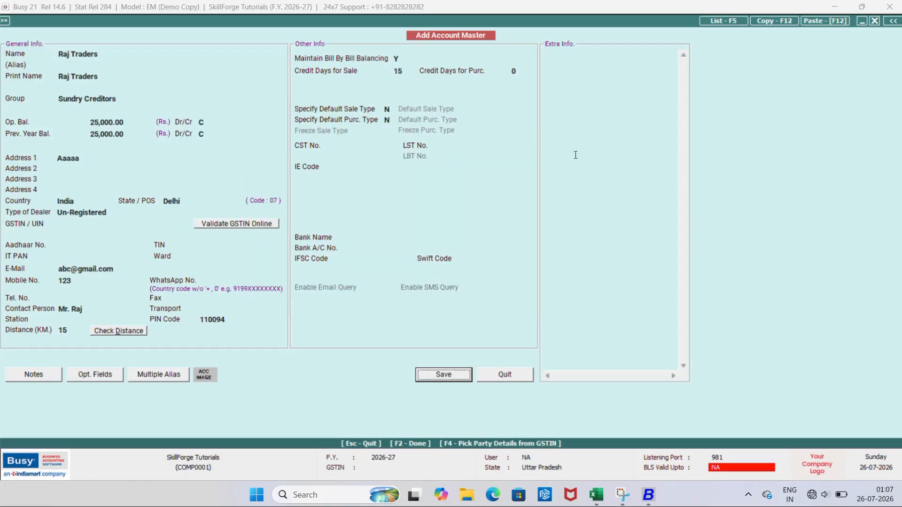
left_click(131, 125)
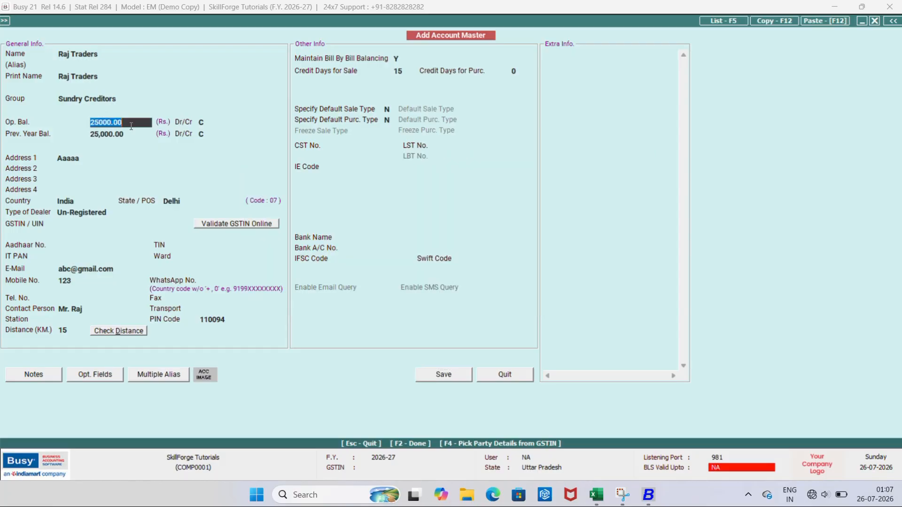
key("Up")
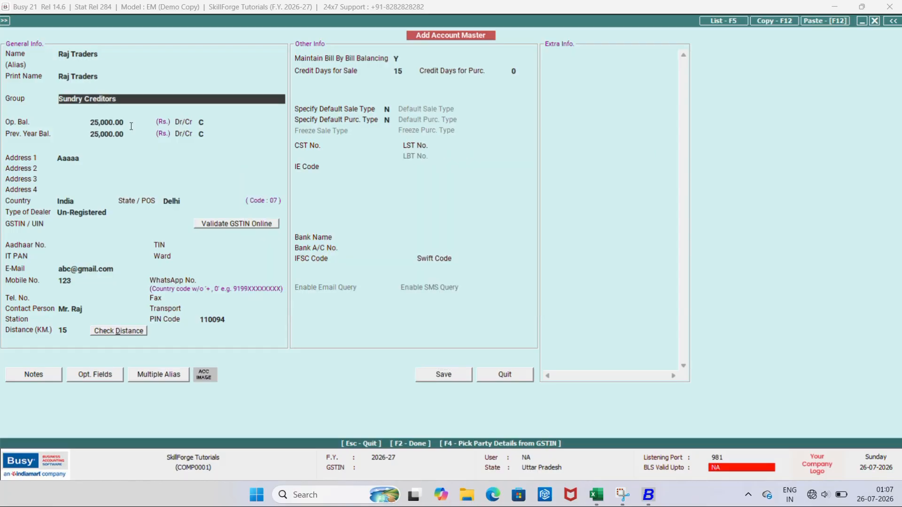
key("Return")
key("Up")
key("Return")
type("0")
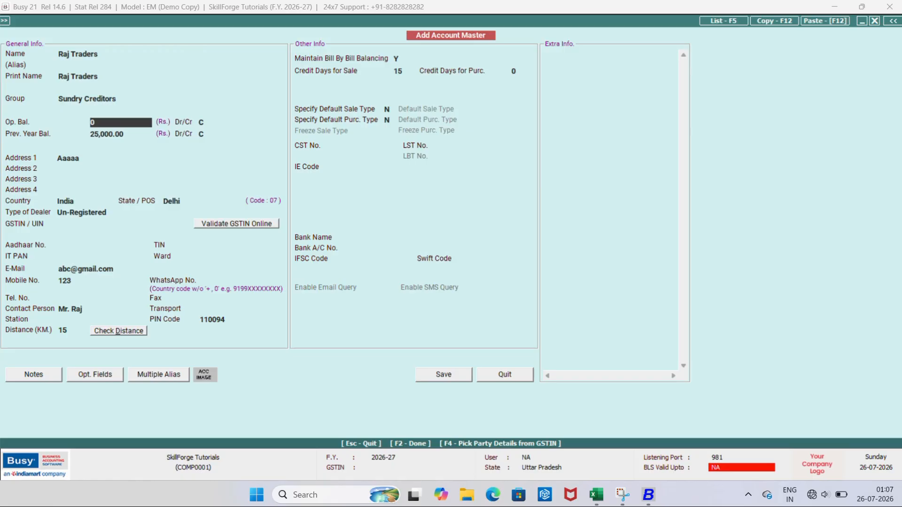
key("Return")
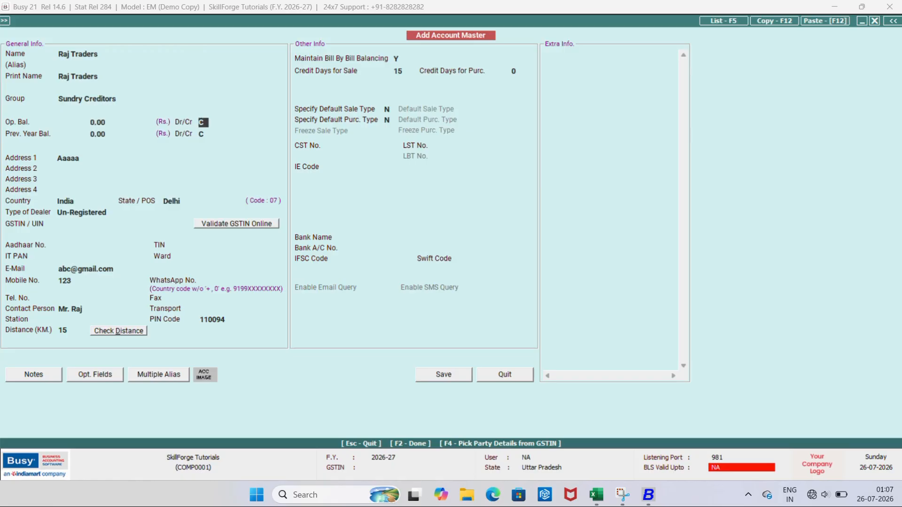
key("Return")
key("Return")
key("Return")
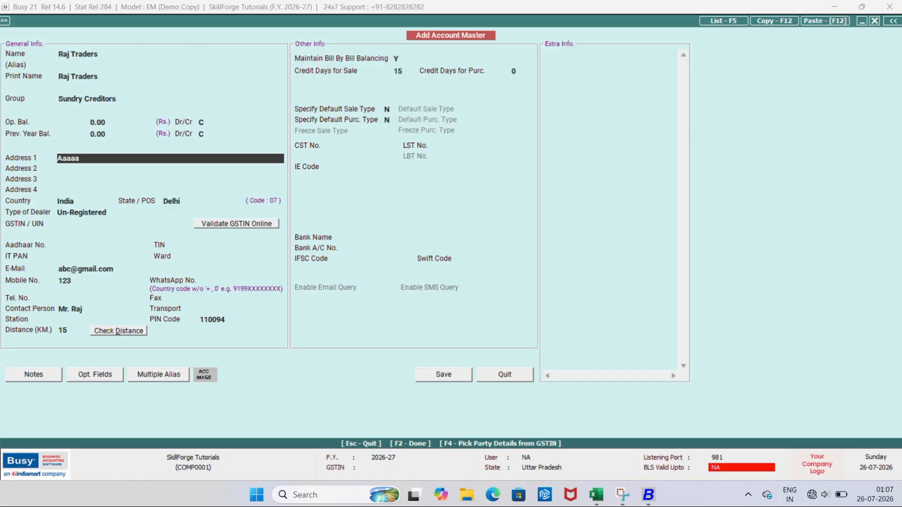
left_click(442, 374)
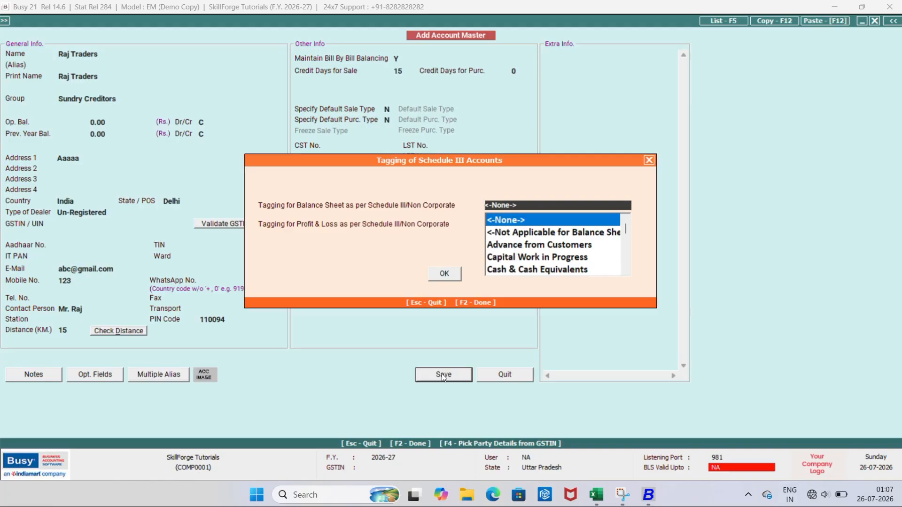
Keep both Schedule III tags as None, then exit the Add Account Master form
key("Return")
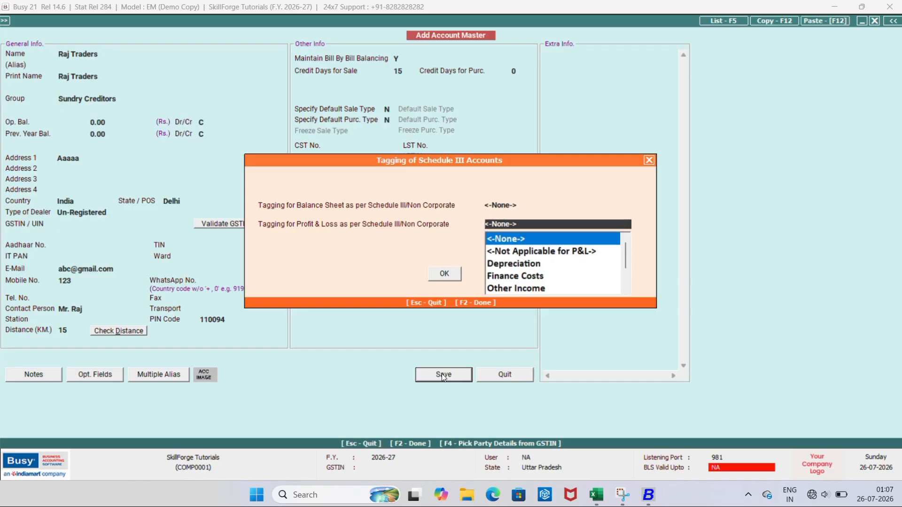
key("Return")
key("Return")
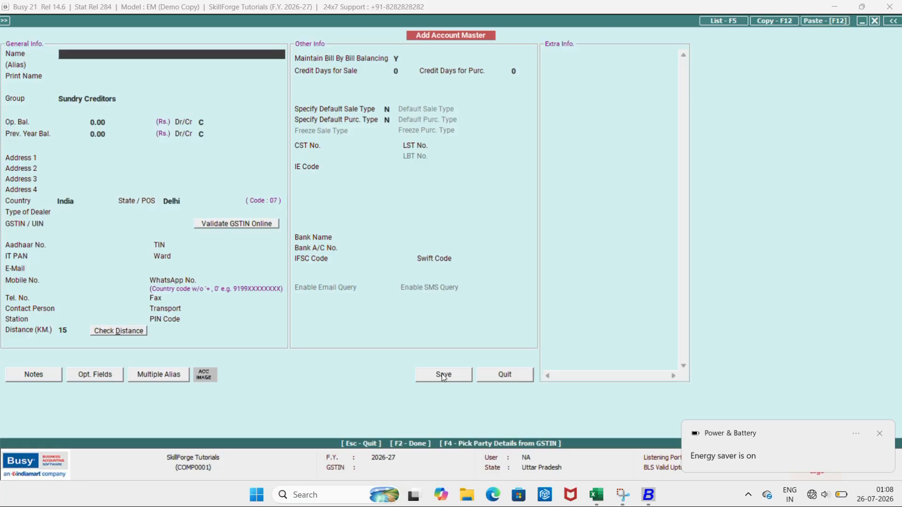
key("Escape")
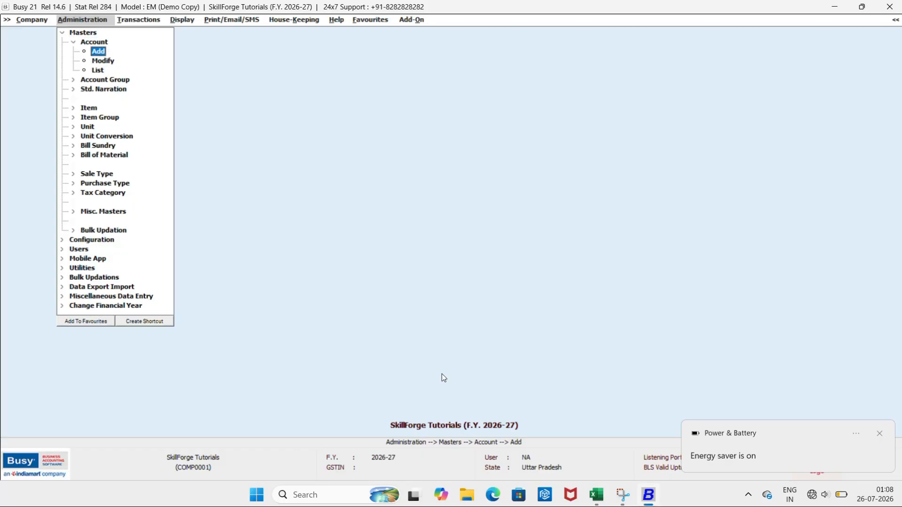
Open Raj Traders for editing through Account > Modify by searching 'raj'
key("Down")
key("Return")
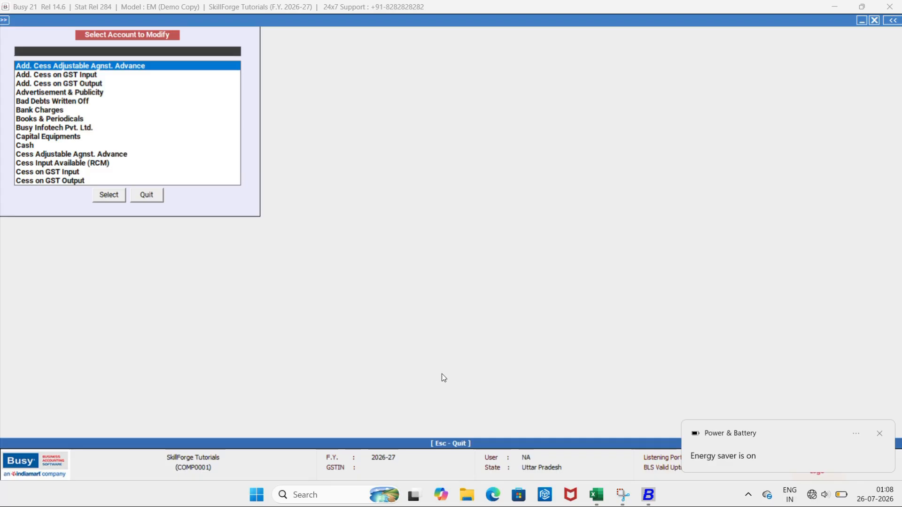
type("raj")
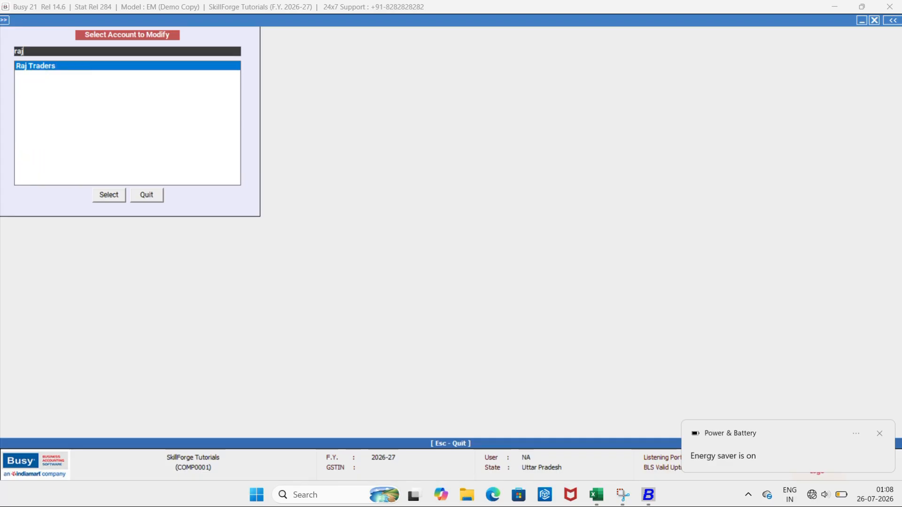
key("Return")
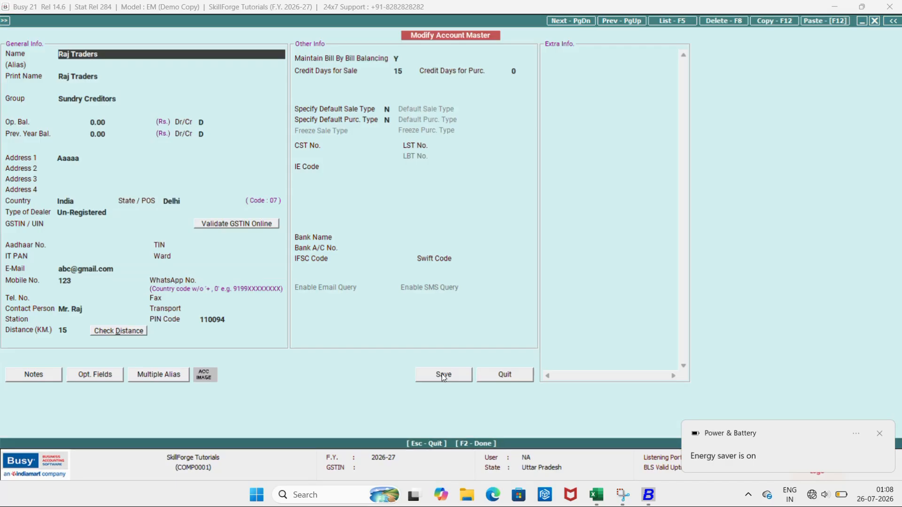
Change Raj Traders' group from Sundry Creditors to Sundry Debtors and save it
left_click(127, 94)
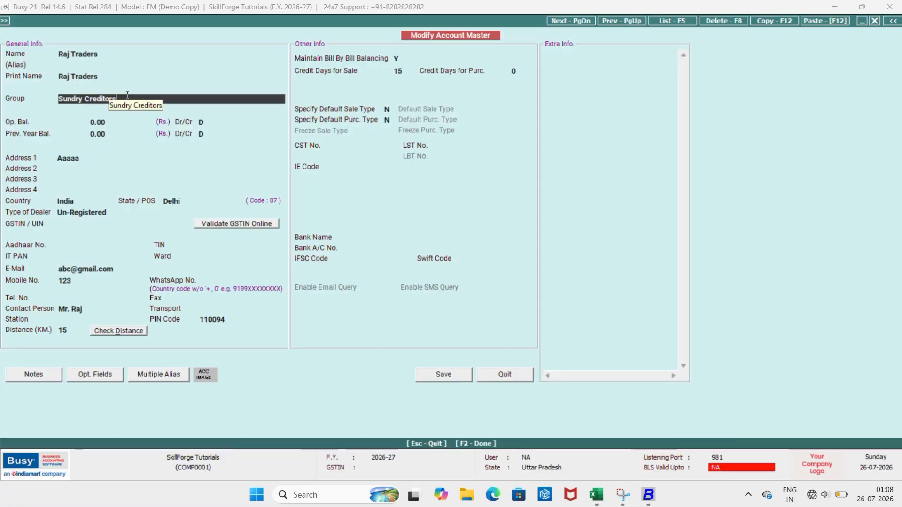
key("BackSpace")
key("BackSpace")
key("BackSpace")
key("BackSpace")
key("BackSpace")
key("BackSpace")
key("BackSpace")
key("BackSpace")
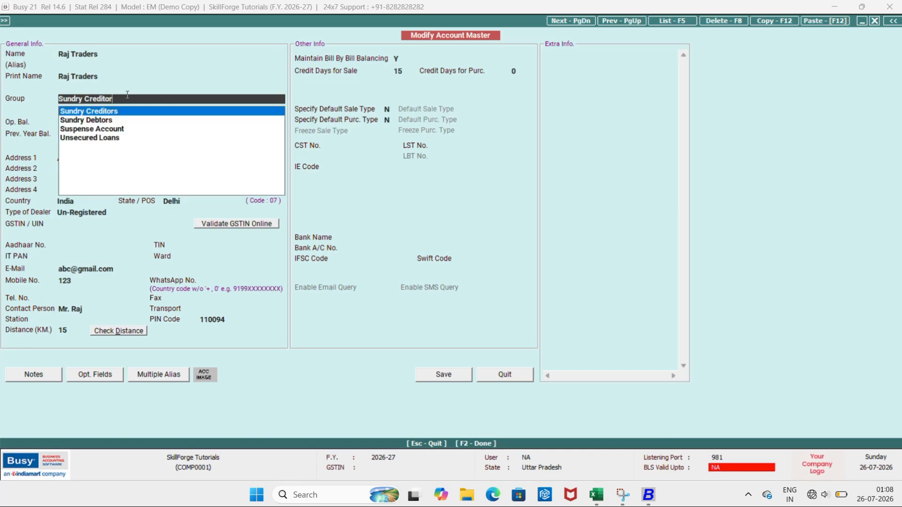
key("BackSpace")
key("BackSpace")
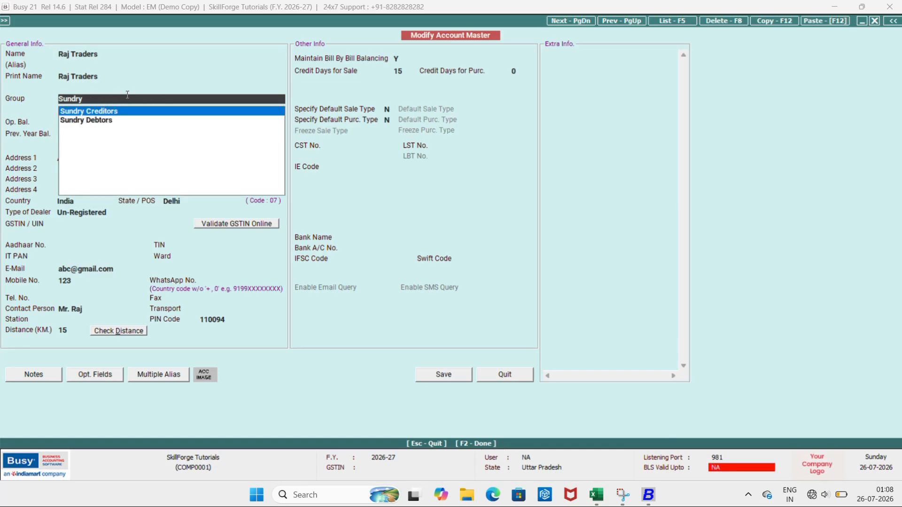
type("debt")
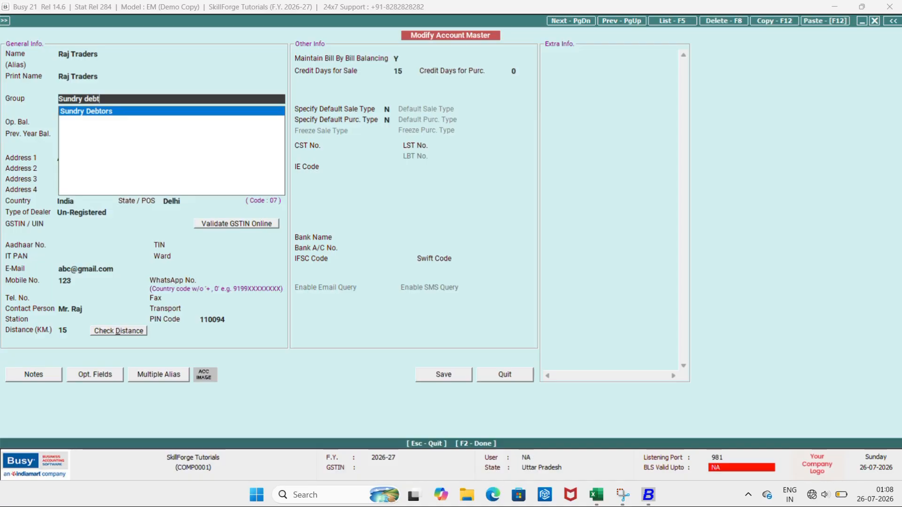
key("Return")
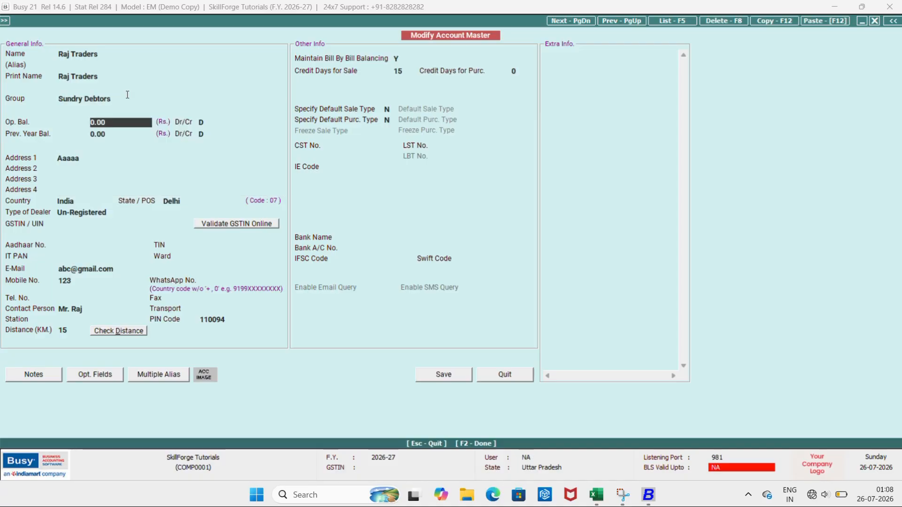
left_click(438, 374)
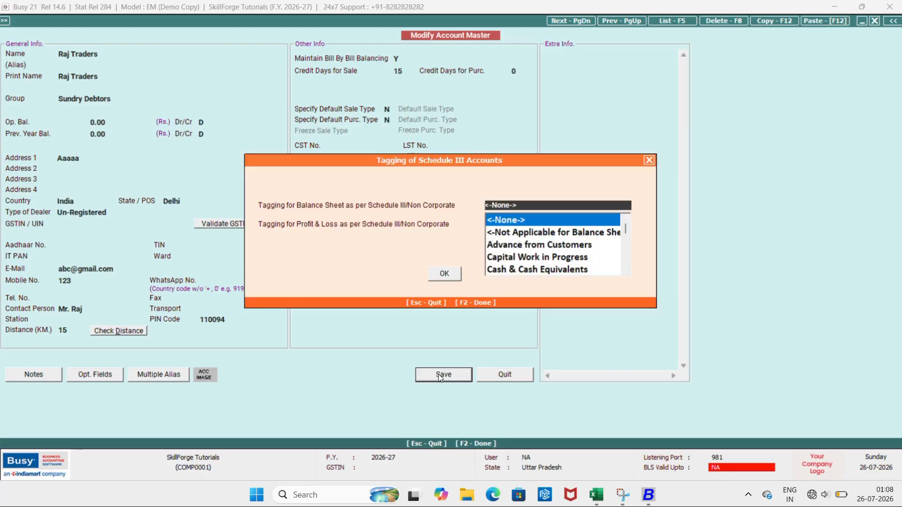
left_click(445, 273)
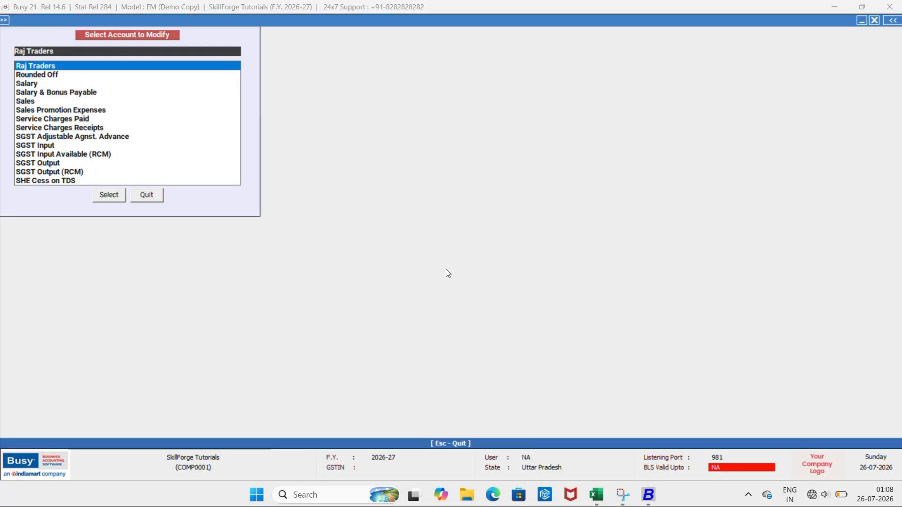
List accounts in the Sundry Debtors group to confirm Raj Traders appears, then close the list
key("Escape")
key("Down")
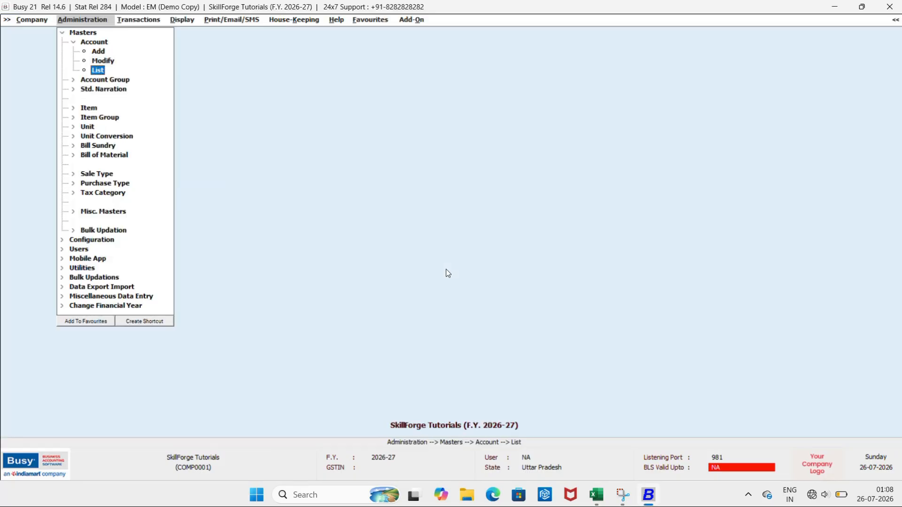
key("Return")
key("Return")
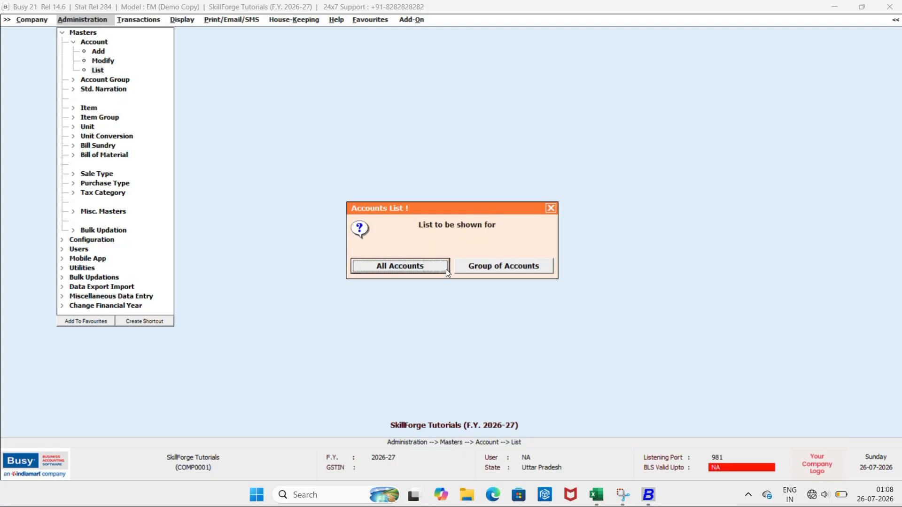
key("Right")
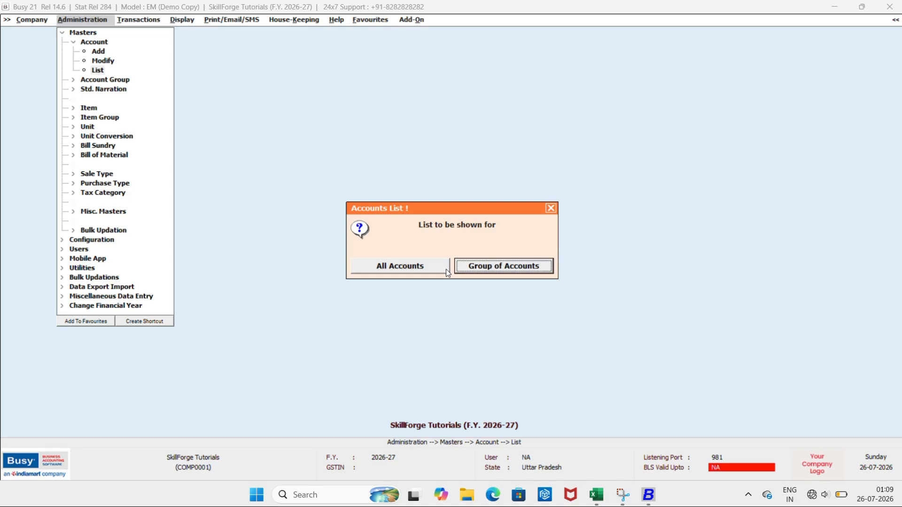
key("Return")
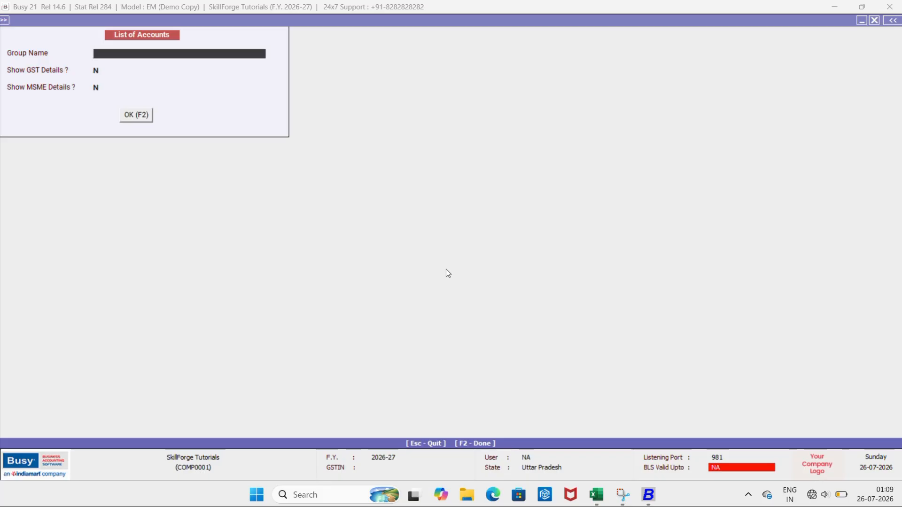
type("Sn")
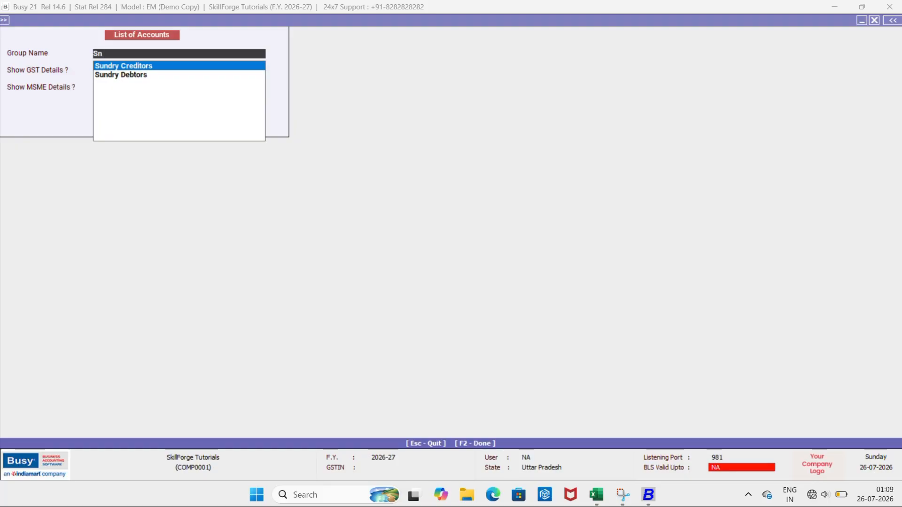
key("Down")
key("Return")
key("Return")
key("Return")
key("Return")
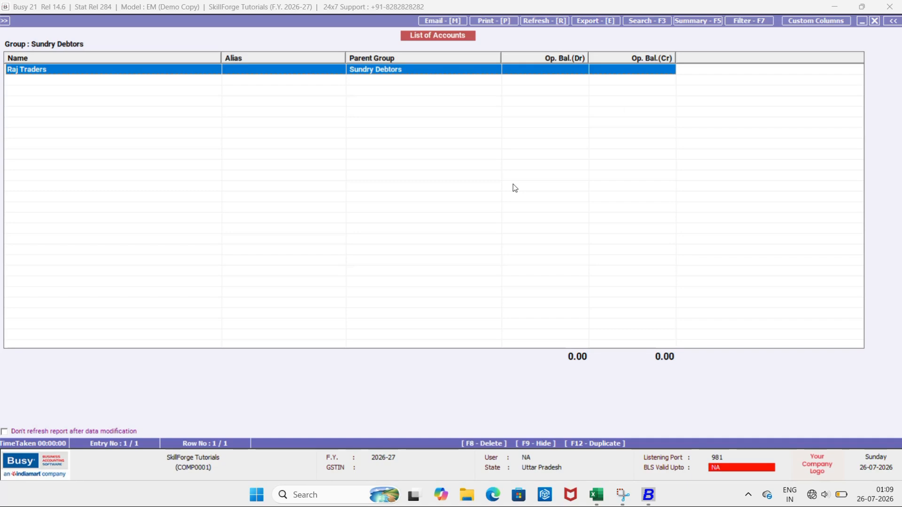
key("Escape")
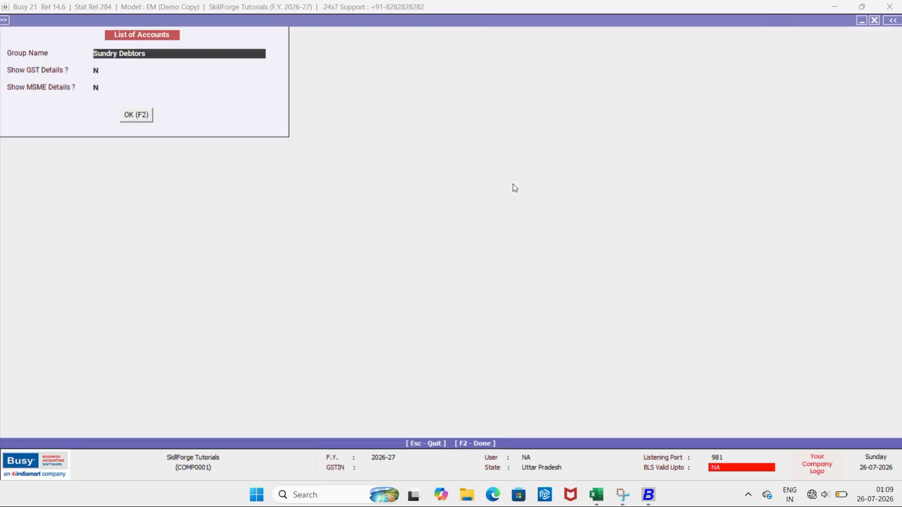
Leave the List of Accounts options and switch to the SKILLFORGE TOPICS workbook in Excel
key("Escape")
key("Escape")
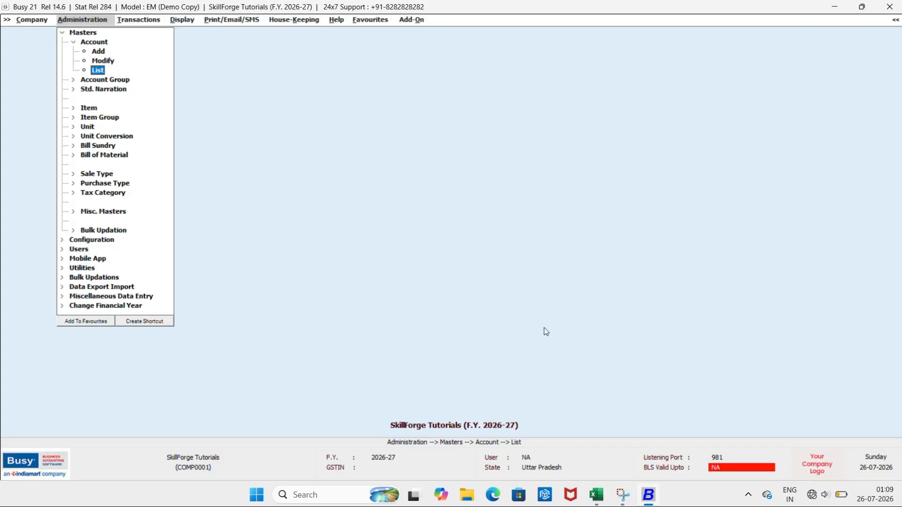
left_click(594, 496)
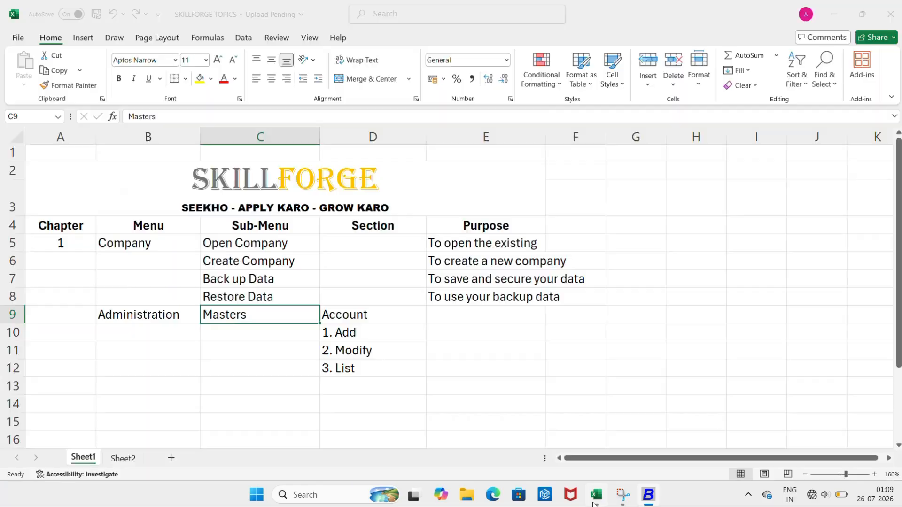
Enter 'To add new Account' as the Purpose beside Add
double_click(446, 315)
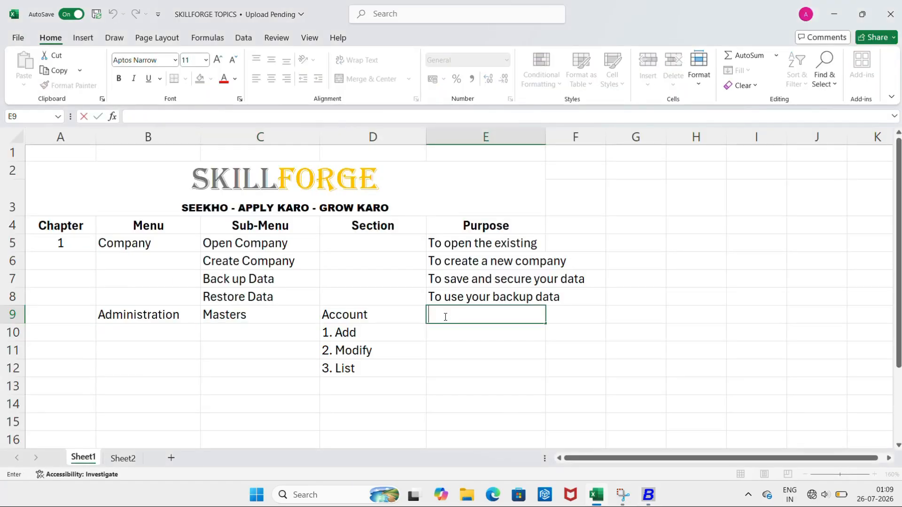
left_click(440, 336)
double_click(440, 336)
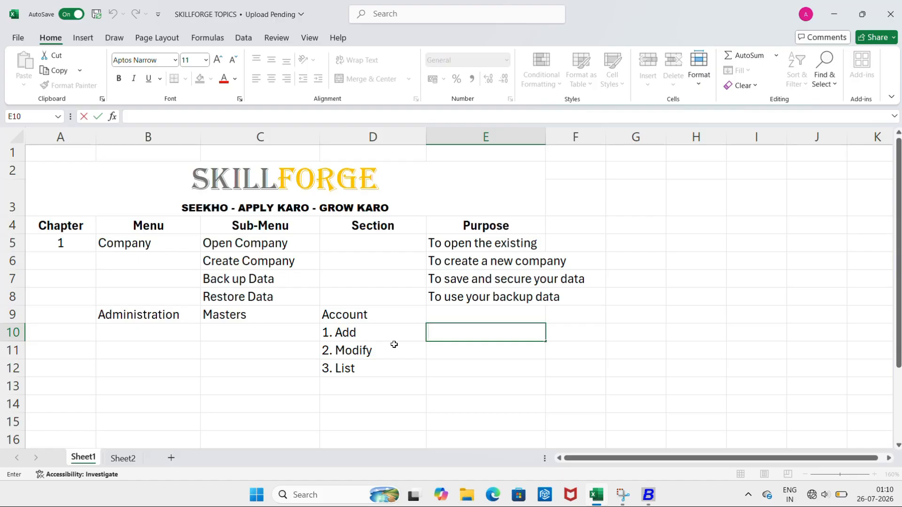
type("To add new Account")
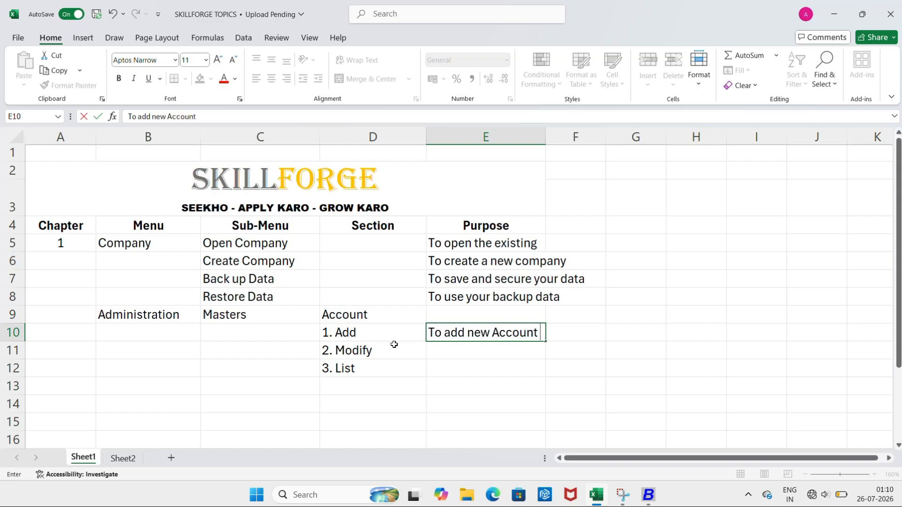
type(" h")
key("BackSpace")
key("Return")
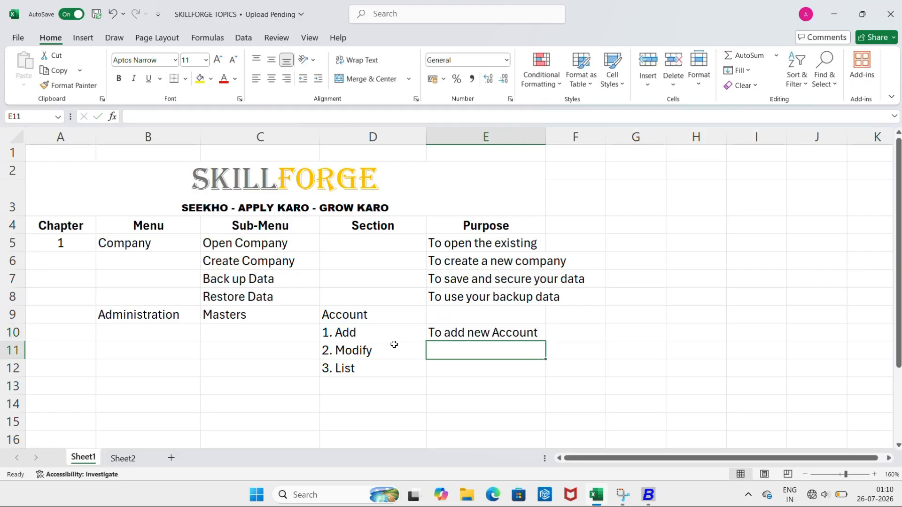
Enter 'To edit the existing account' as the Purpose beside Modify
type("TO")
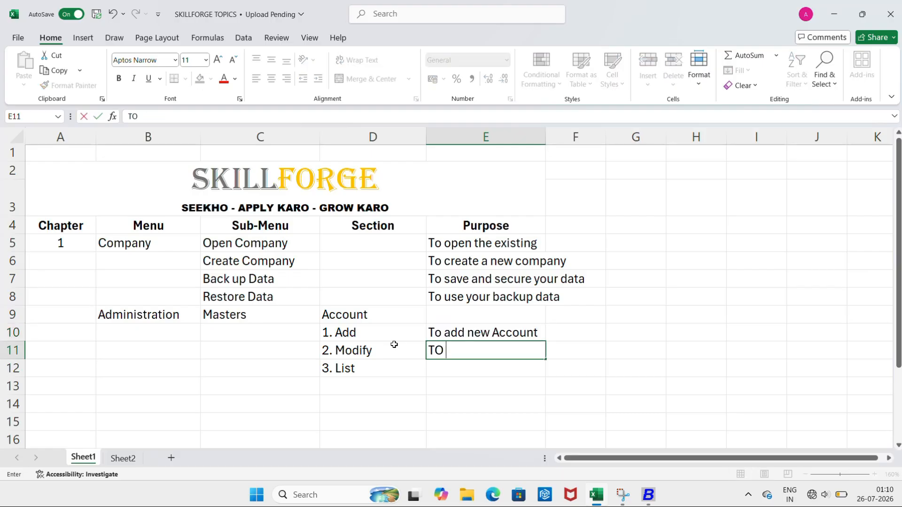
key("BackSpace")
type("o edit the exist")
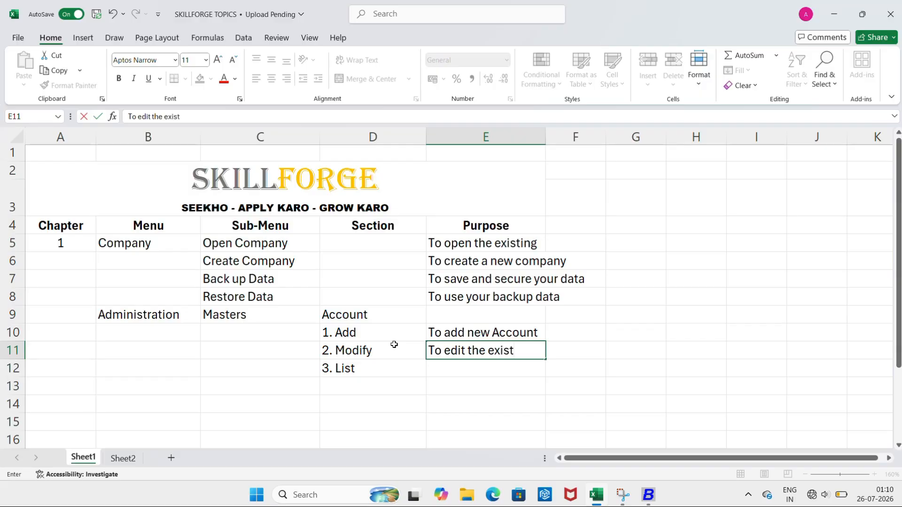
type("ing account")
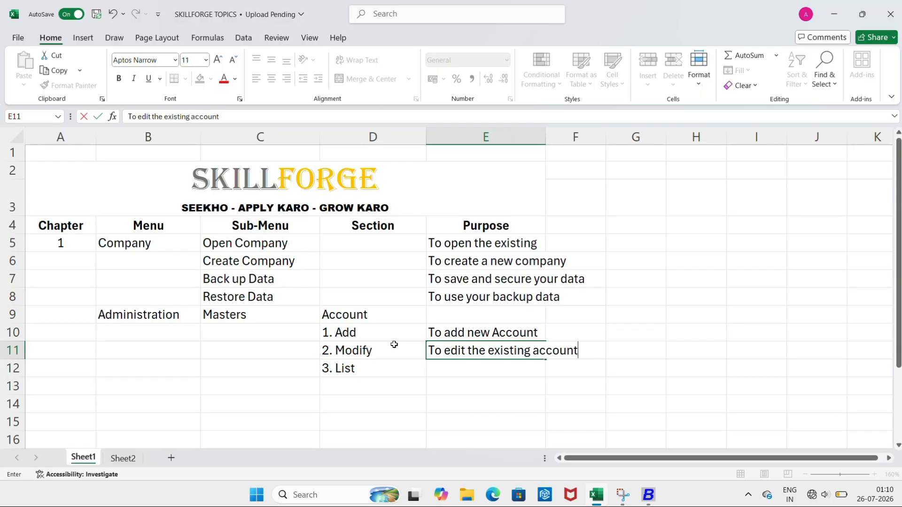
key("Return")
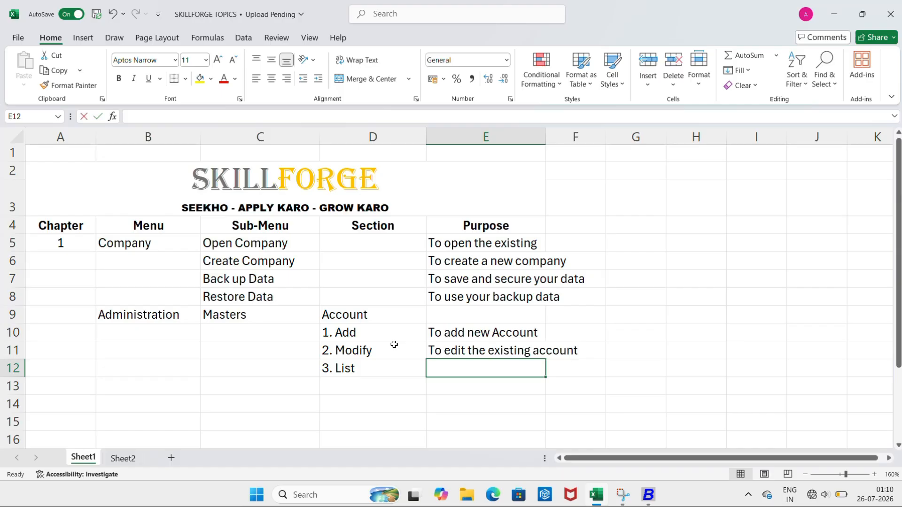
Enter 'To list all the companies or accounts of same groups or multiple in one sheet.' for List, then return to Busy
type("TO")
key("BackSpace")
type("o ")
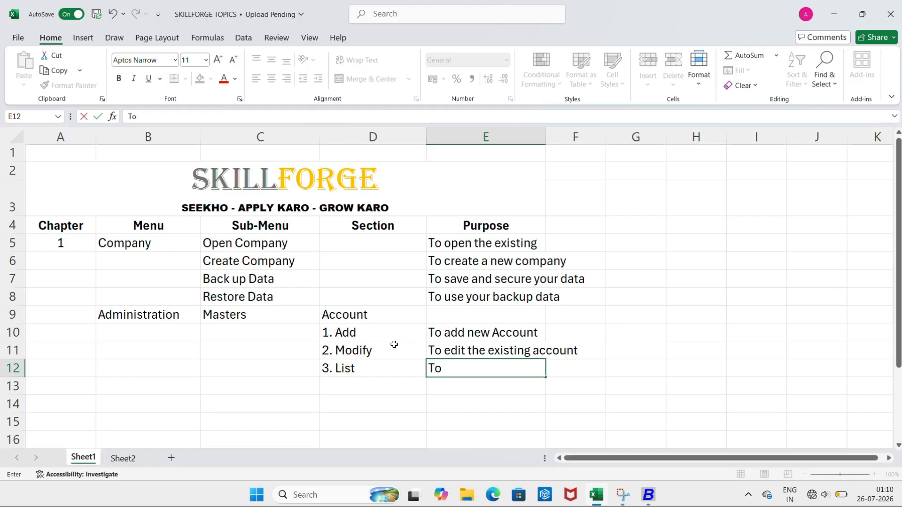
type("loi")
key("BackSpace")
key("BackSpace")
type("ist all the ")
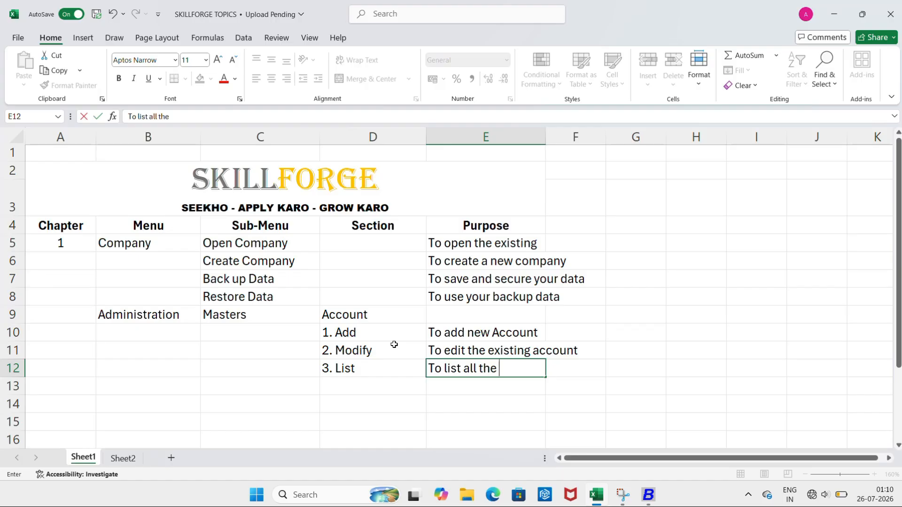
type("compan")
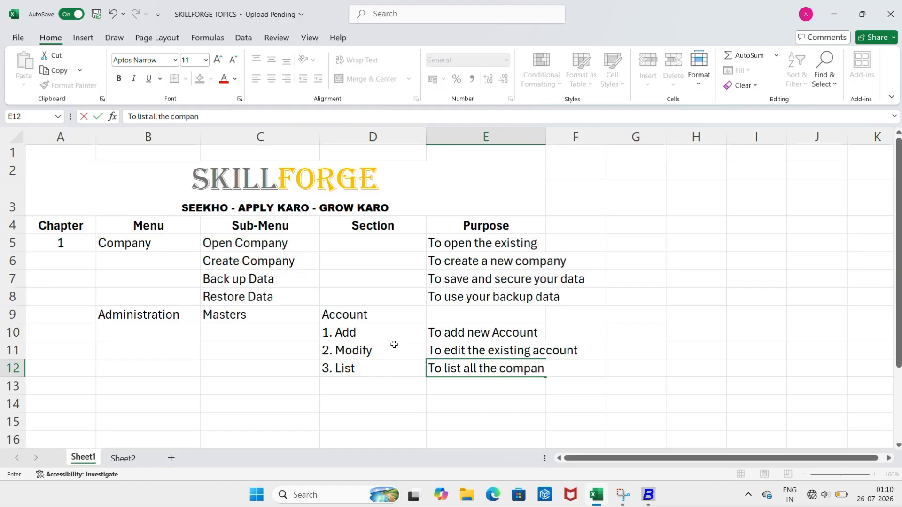
type("ies or accounts")
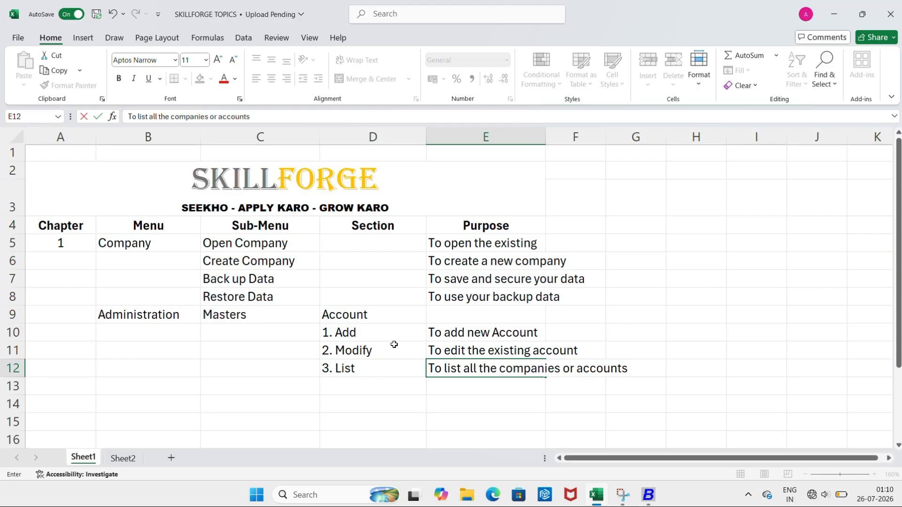
type(" of sae")
key("BackSpace")
type("me groups")
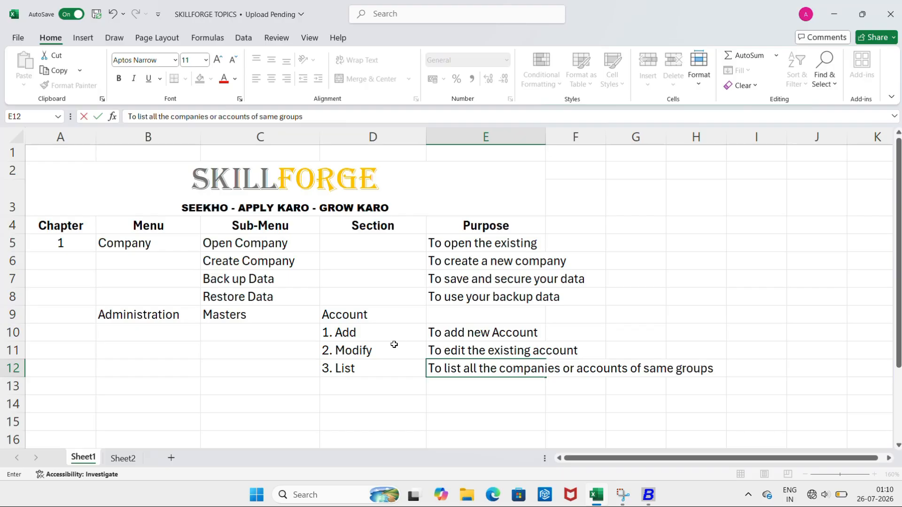
type(" or multiple ")
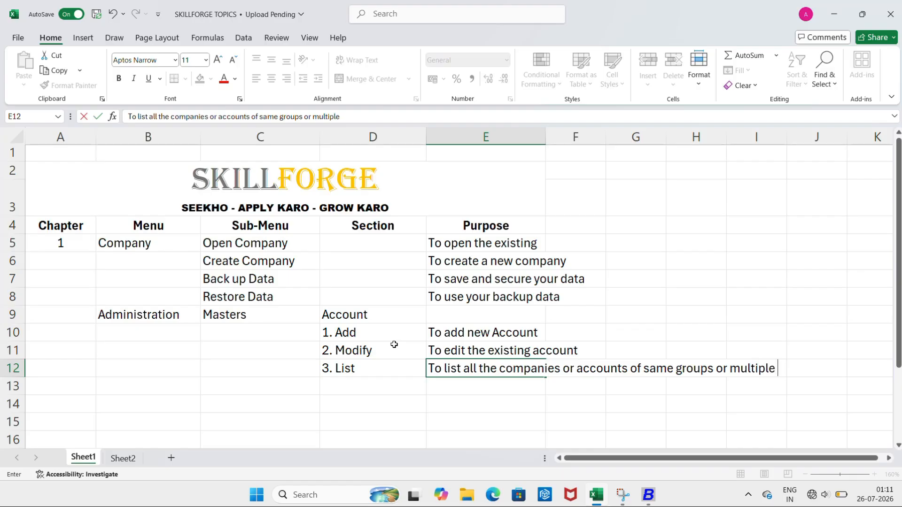
type("in ine")
key("BackSpace")
key("BackSpace")
key("BackSpace")
key("BackSpace")
type("one sheet")
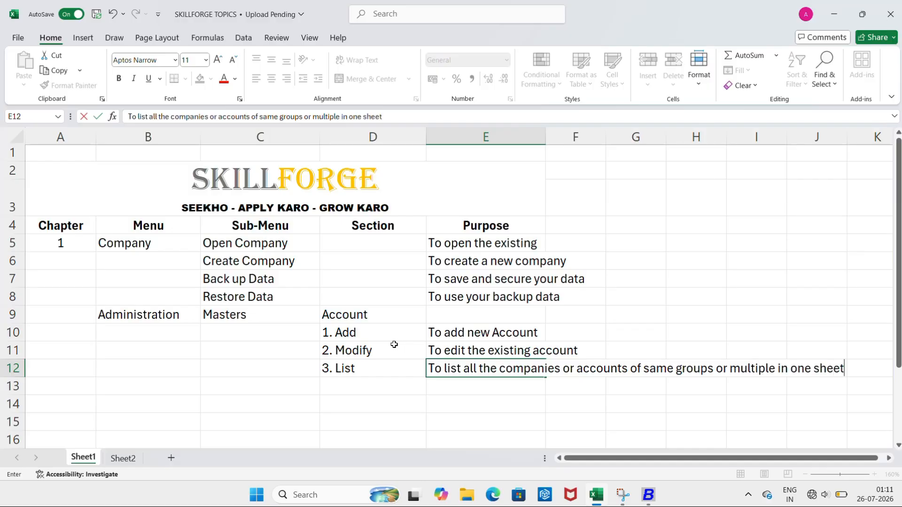
type(".")
key("Return")
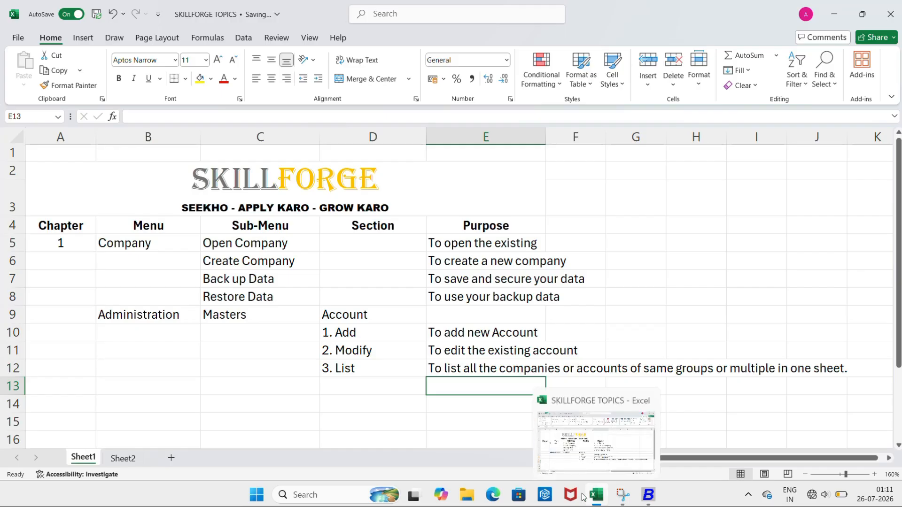
left_click(648, 499)
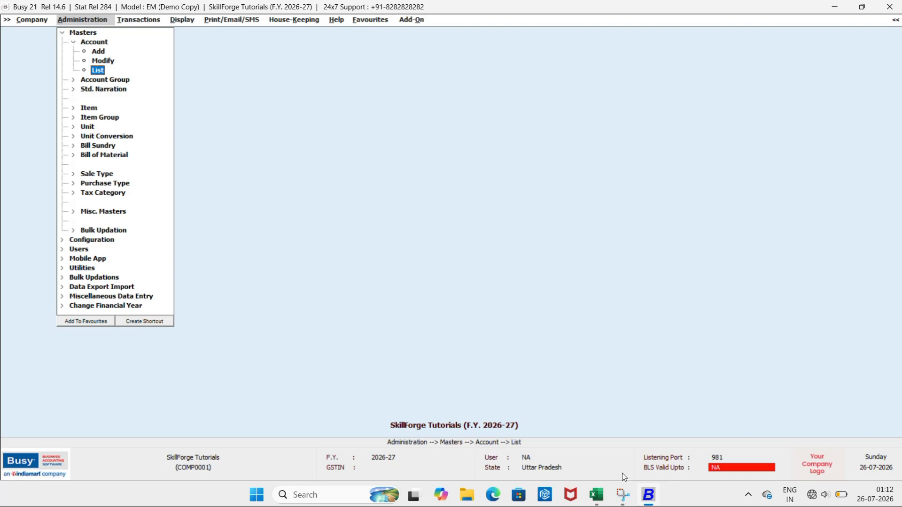
mouse_move(621, 498)
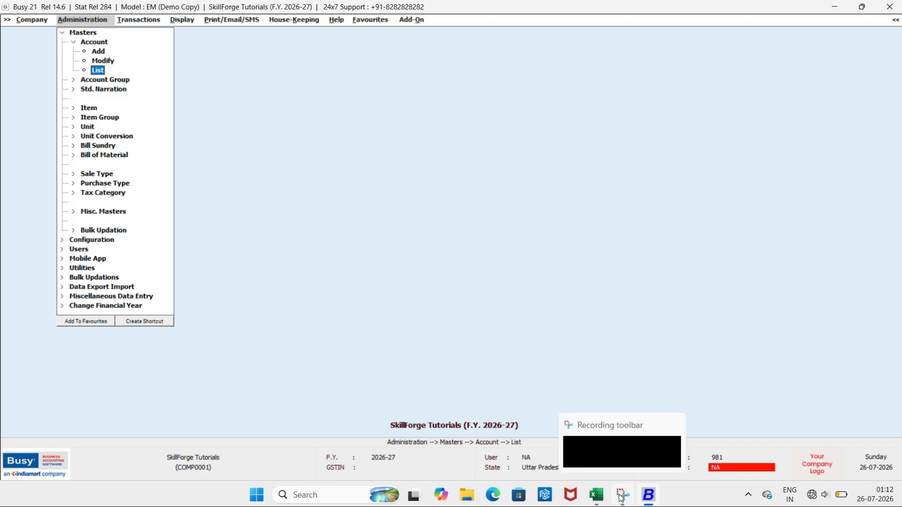
mouse_move(610, 455)
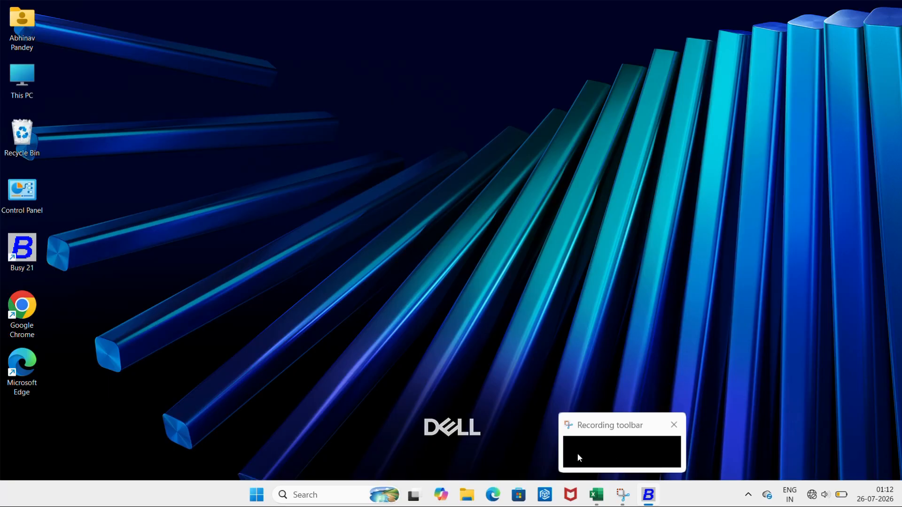